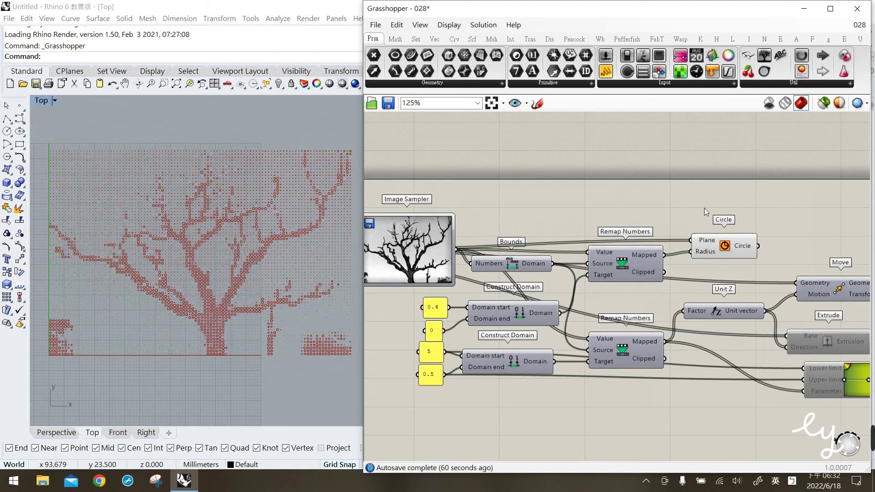
# - Add a panel listing the remapped radius values and enlarge it to show more rows
pyautogui.doubleClick(676, 214)
pyautogui.write('"')
pyautogui.press('Return')
pyautogui.moveTo(664, 255); pyautogui.dragTo(697, 183)
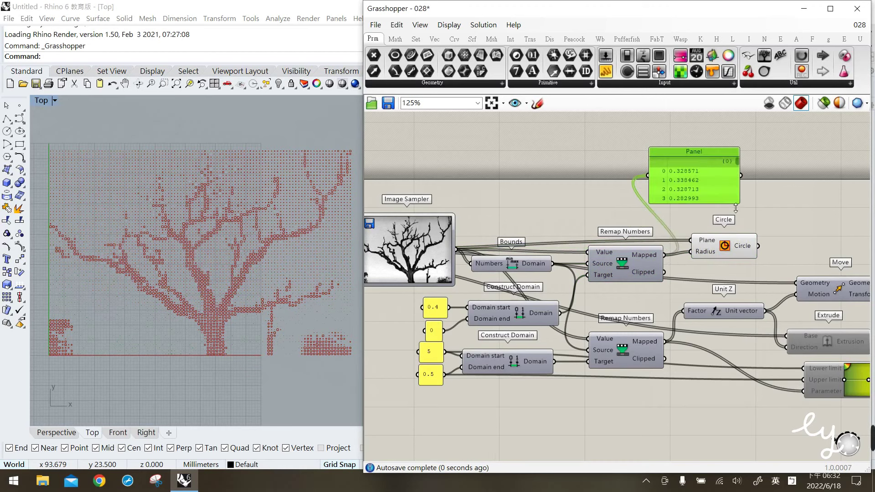
pyautogui.scroll(4, 737, 208)
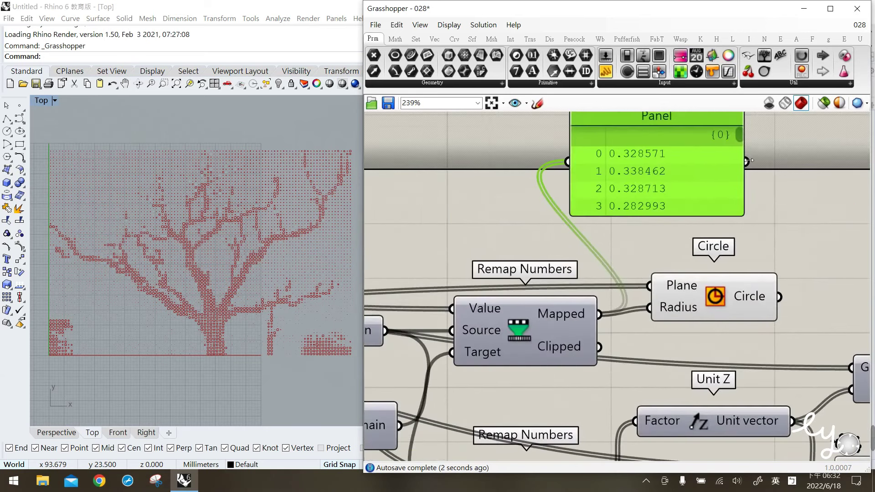
pyautogui.moveTo(739, 134)
pyautogui.mouseDown()
pyautogui.moveTo(739, 145)
pyautogui.moveTo(740, 131)
pyautogui.mouseUp()
pyautogui.moveTo(745, 215); pyautogui.dragTo(783, 351)
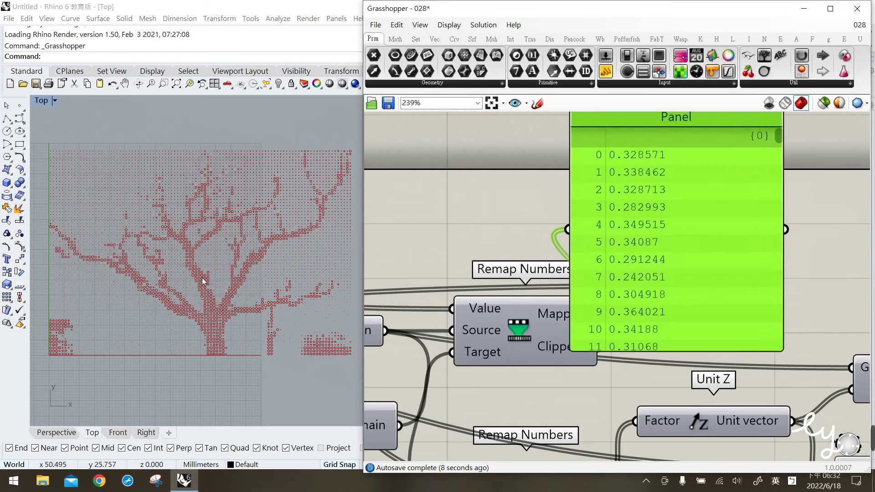
pyautogui.scroll(4, 224, 296)
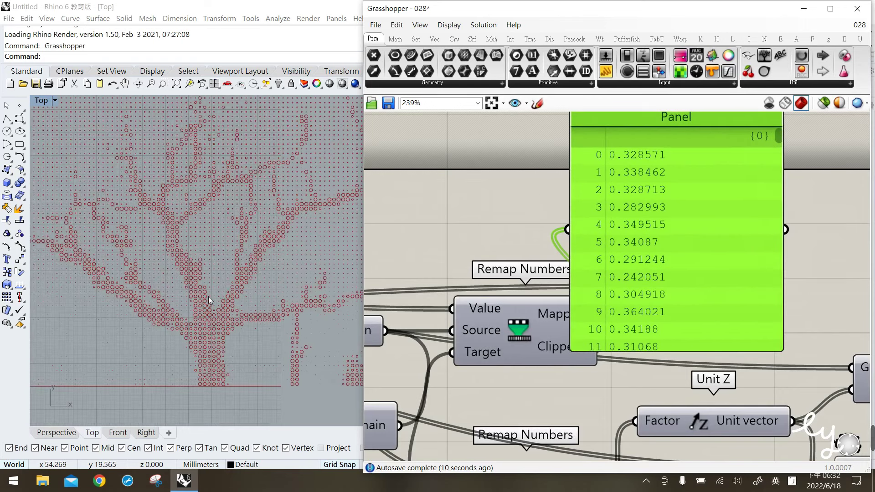
pyautogui.scroll(-4, 208, 296)
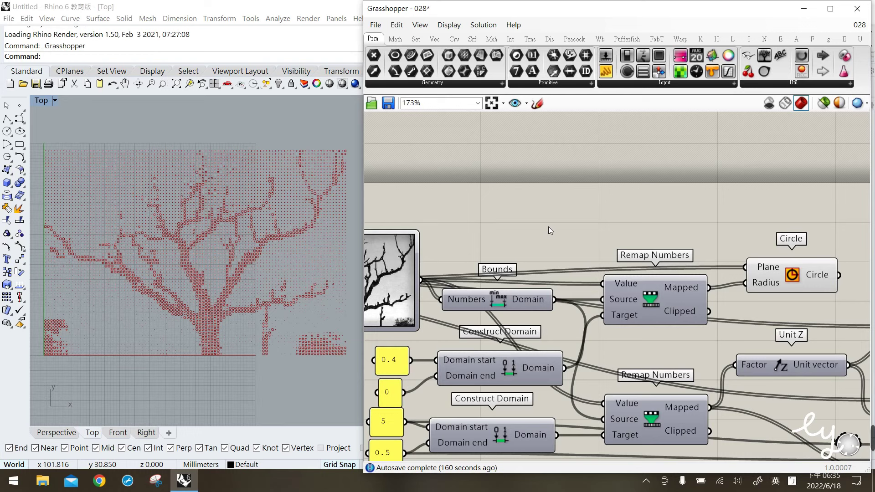
# - Select the Image Sampler to trace its wires, then clear the selection
pyautogui.moveTo(524, 299)
pyautogui.click(397, 287)
pyautogui.moveTo(531, 302)
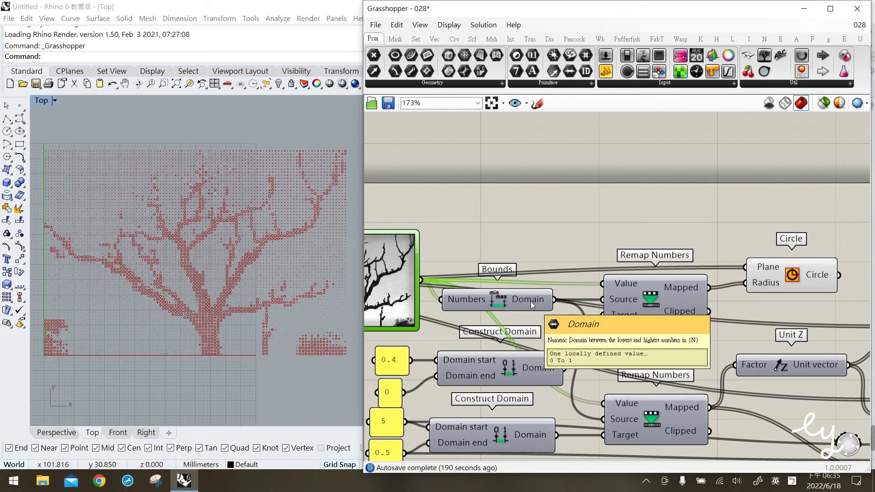
pyautogui.click(497, 164)
# - Place a Divide Domain component from Math > Domain and feed it the image's Bounds domain
pyautogui.click(398, 41)
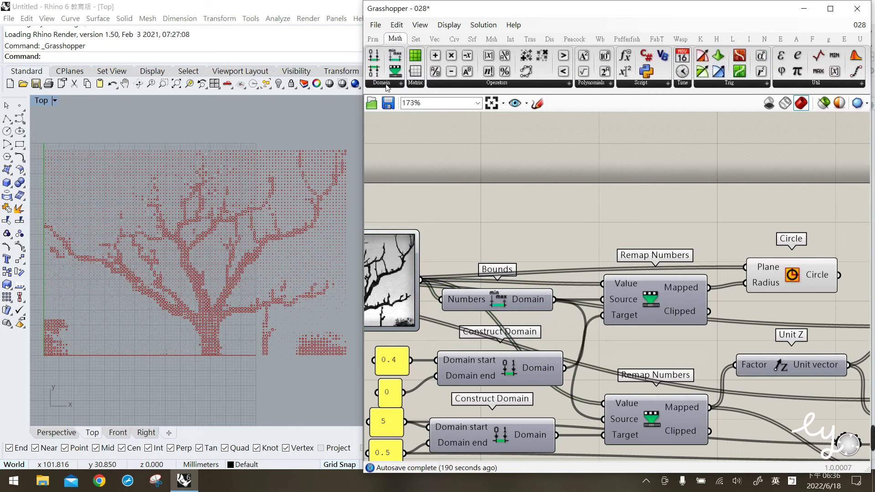
pyautogui.click(386, 84)
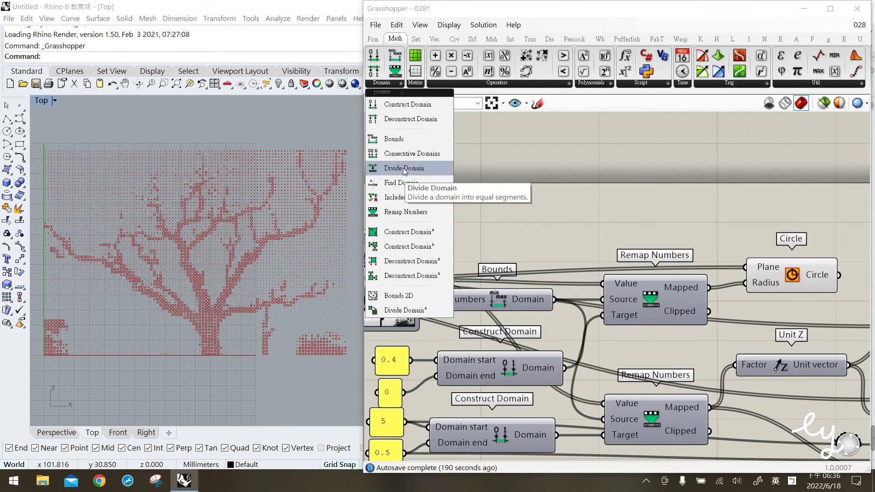
pyautogui.moveTo(403, 171); pyautogui.dragTo(546, 222)
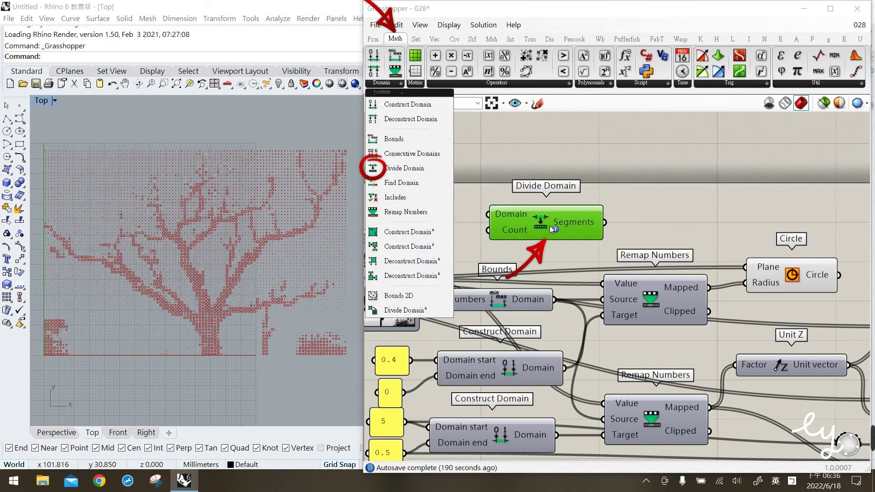
pyautogui.click(528, 282)
pyautogui.moveTo(554, 300); pyautogui.dragTo(624, 196)
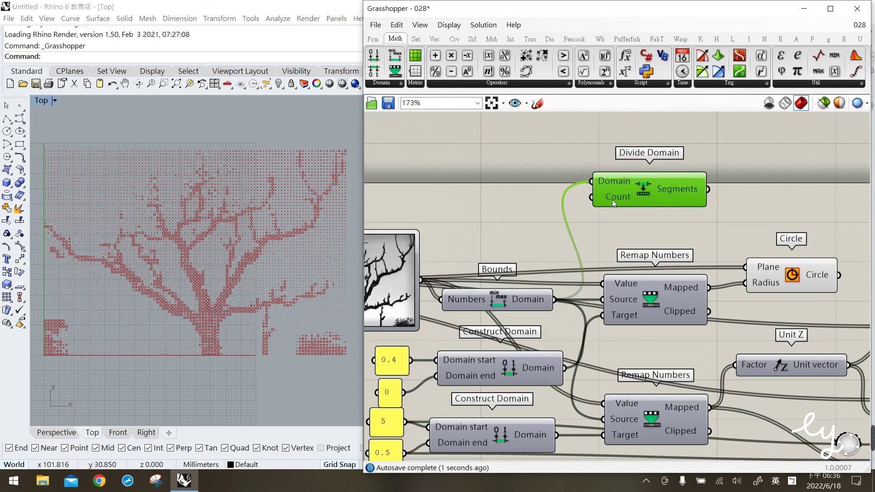
pyautogui.moveTo(612, 200)
# - Set Divide Domain's Count to 3 using a panel
pyautogui.doubleClick(530, 214)
pyautogui.write('"')
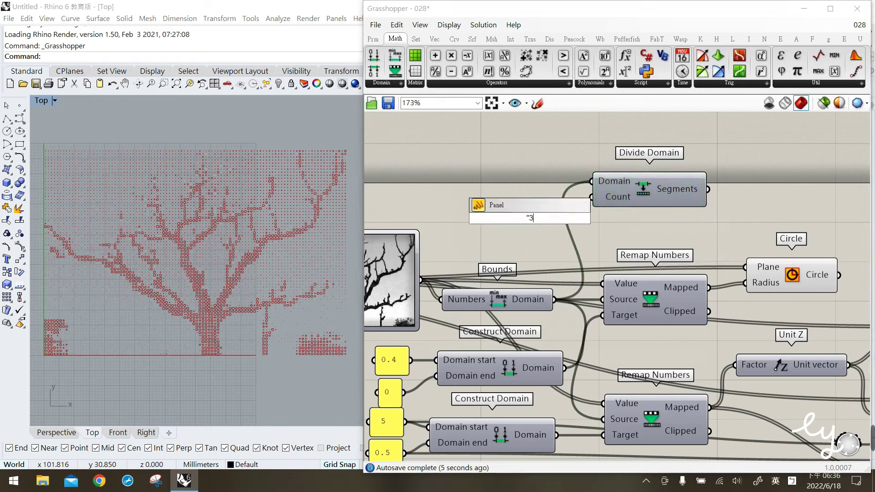
pyautogui.write('3')
pyautogui.press('Return')
pyautogui.moveTo(588, 198); pyautogui.dragTo(563, 205)
# - Attach a panel to Segments listing 0–0.333333, 0.333333–0.666667 and 0.666667–1
pyautogui.doubleClick(750, 171)
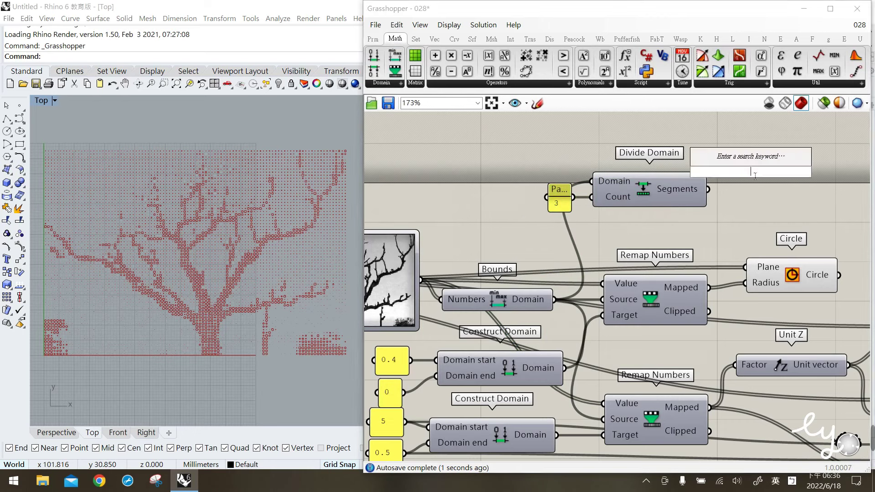
pyautogui.write('"')
pyautogui.press('Return')
pyautogui.moveTo(713, 190); pyautogui.dragTo(733, 185)
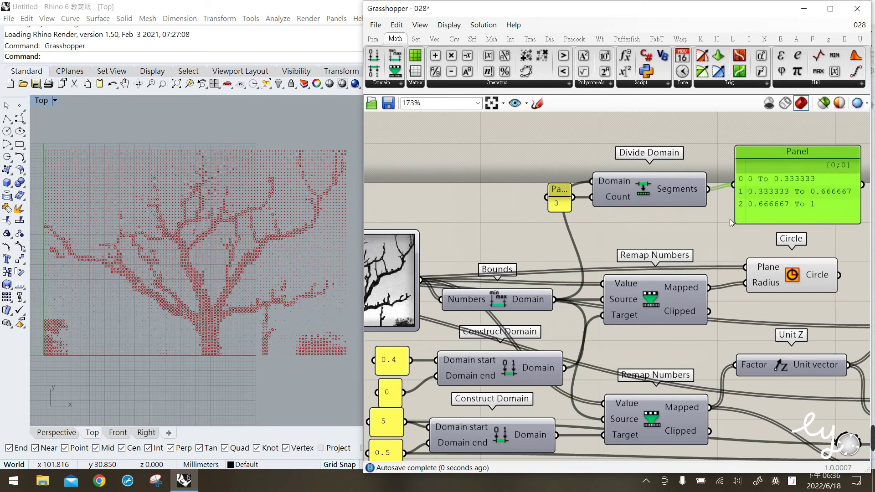
pyautogui.moveTo(798, 209); pyautogui.dragTo(758, 219, button='right')
pyautogui.moveTo(490, 311)
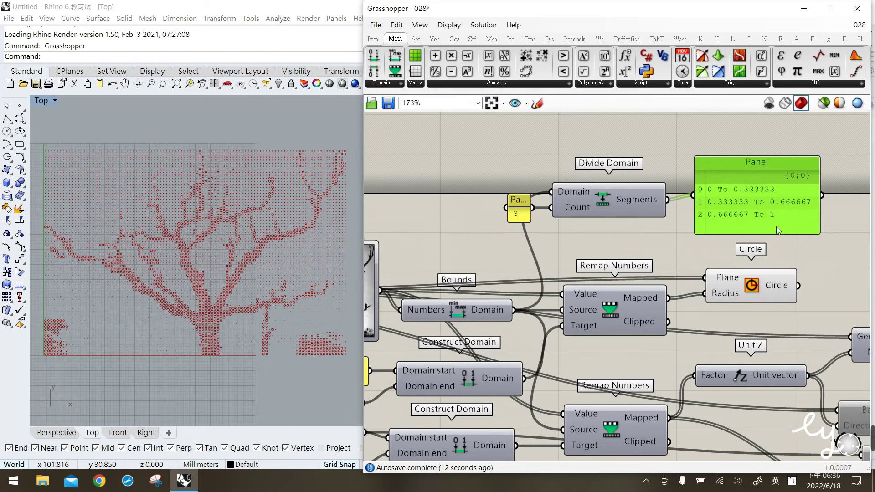
# - Replace the ranges panel with a panel listing the image's brightness values
pyautogui.press('Delete')
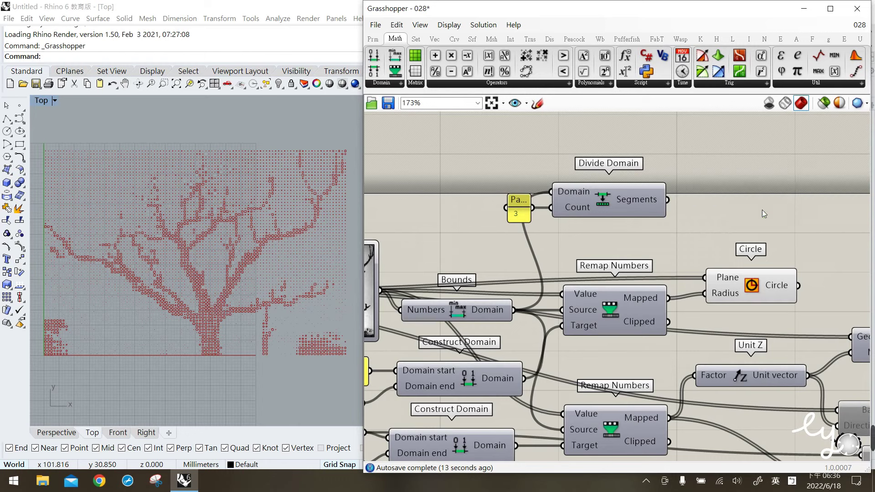
pyautogui.doubleClick(473, 229)
pyautogui.write('panel')
pyautogui.press('Return')
pyautogui.moveTo(381, 290); pyautogui.dragTo(416, 235)
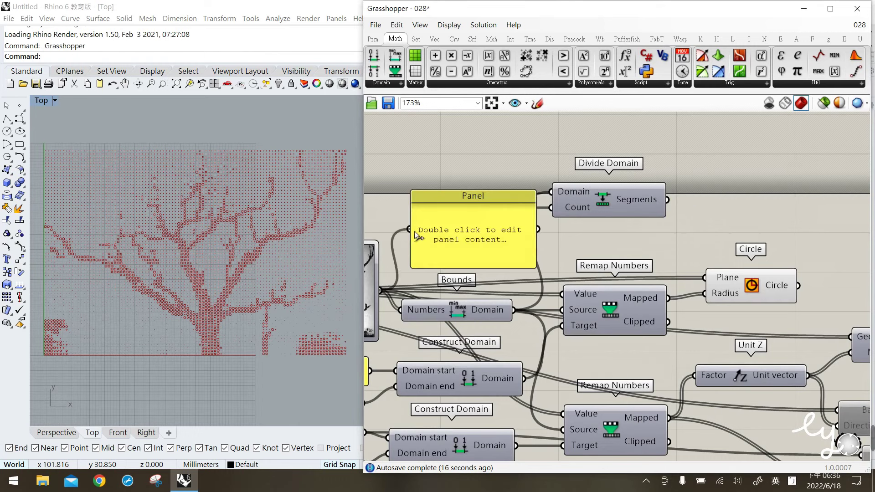
pyautogui.moveTo(527, 254); pyautogui.dragTo(566, 361)
pyautogui.moveTo(565, 174)
pyautogui.mouseDown()
pyautogui.moveTo(562, 188)
pyautogui.moveTo(561, 173)
pyautogui.mouseUp()
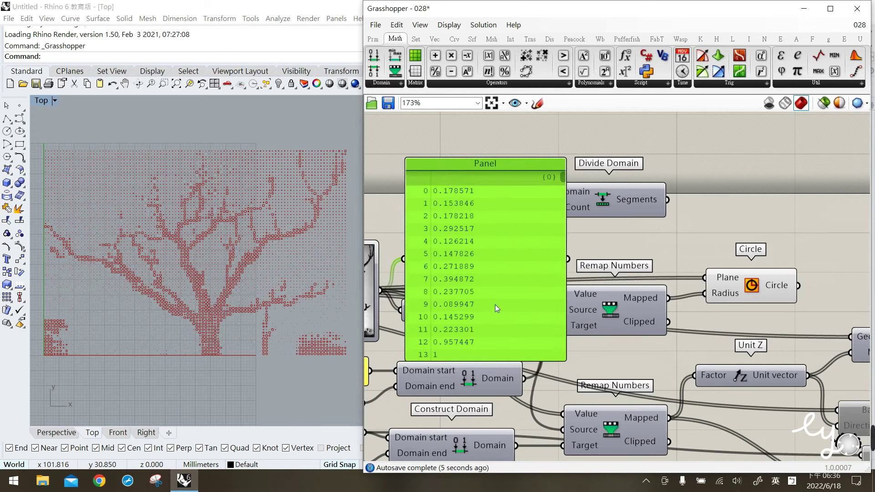
# - Add a second panel beside it showing the three divided ranges
pyautogui.doubleClick(726, 184)
pyautogui.write('//')
pyautogui.press('Return')
pyautogui.moveTo(708, 190); pyautogui.dragTo(764, 201)
pyautogui.moveTo(671, 200); pyautogui.dragTo(719, 195)
pyautogui.moveTo(793, 225); pyautogui.dragTo(794, 272)
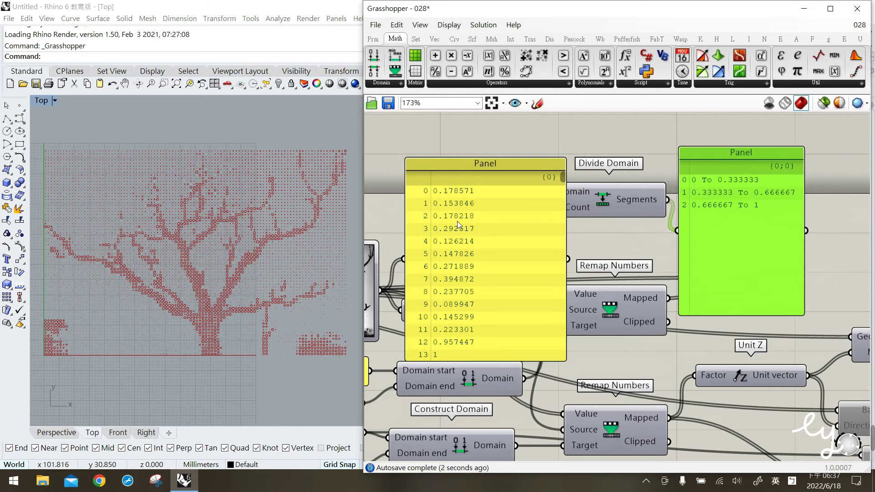
# - Sketch lines linking brightness values 0.178571, 0.292517 and row 7 to their ranges
pyautogui.click(537, 103)
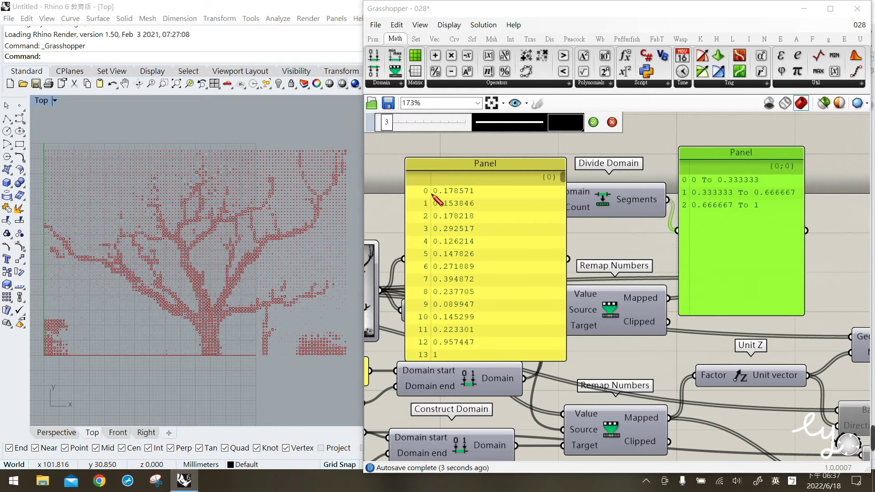
pyautogui.moveTo(424, 197); pyautogui.dragTo(476, 191)
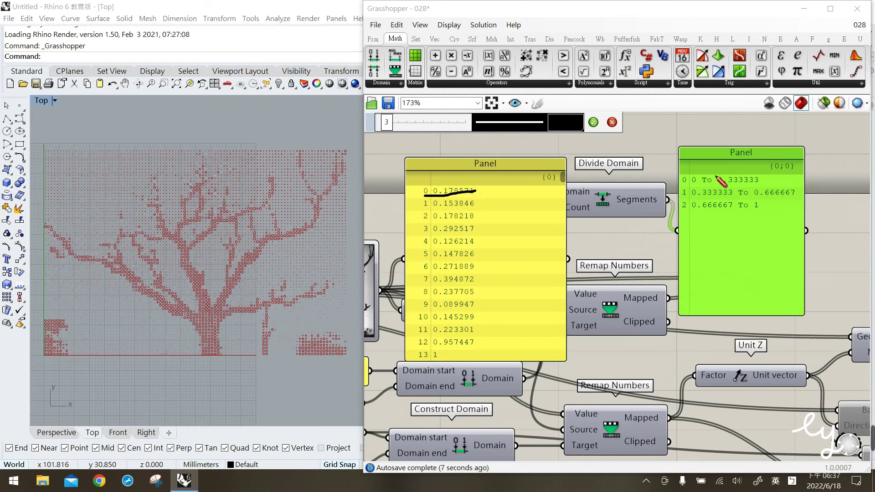
pyautogui.moveTo(476, 190)
pyautogui.mouseDown()
pyautogui.moveTo(682, 180)
pyautogui.moveTo(674, 191)
pyautogui.mouseUp()
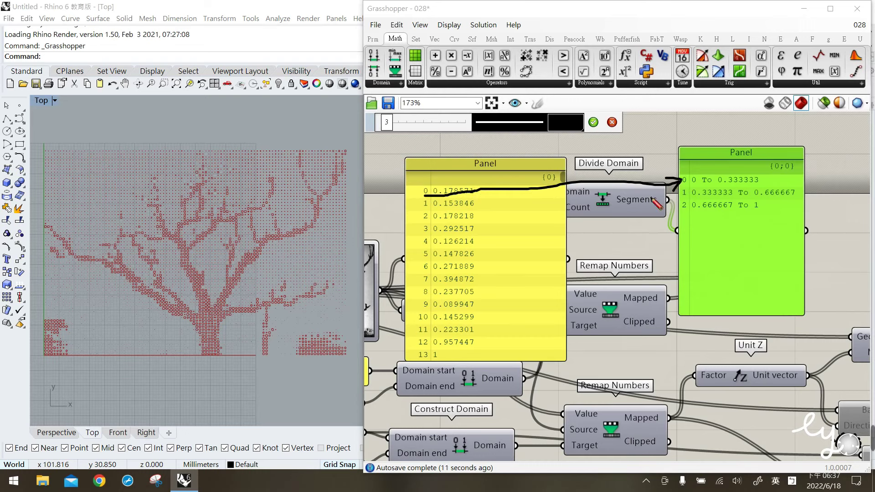
pyautogui.moveTo(432, 234)
pyautogui.mouseDown()
pyautogui.moveTo(595, 207)
pyautogui.moveTo(674, 179)
pyautogui.mouseUp()
pyautogui.moveTo(675, 178); pyautogui.dragTo(668, 186)
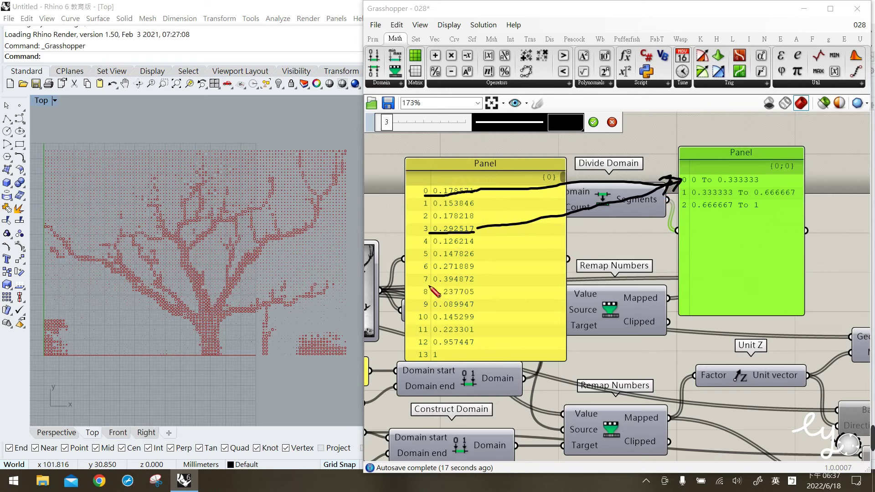
pyautogui.moveTo(430, 287)
pyautogui.mouseDown()
pyautogui.moveTo(424, 272)
pyautogui.moveTo(427, 285)
pyautogui.moveTo(546, 268)
pyautogui.moveTo(663, 213)
pyautogui.moveTo(684, 194)
pyautogui.mouseUp()
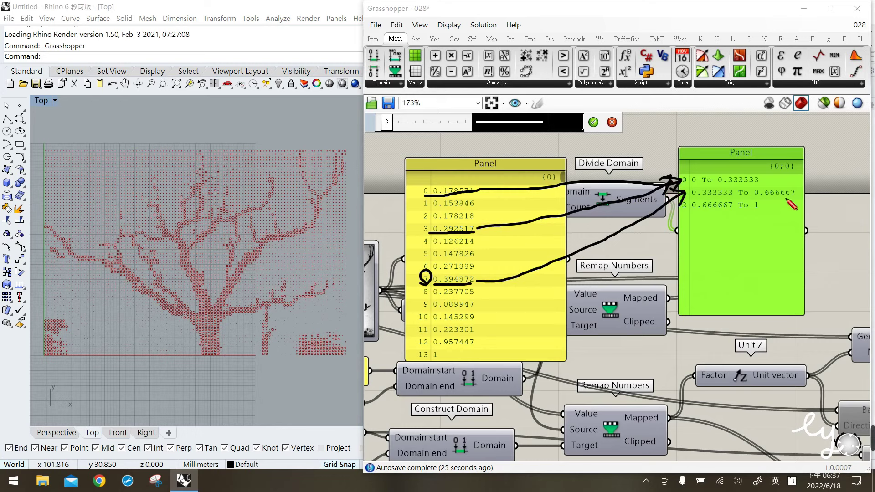
# - Discard the sketch and delete both the brightness and ranges panels
pyautogui.press('Escape')
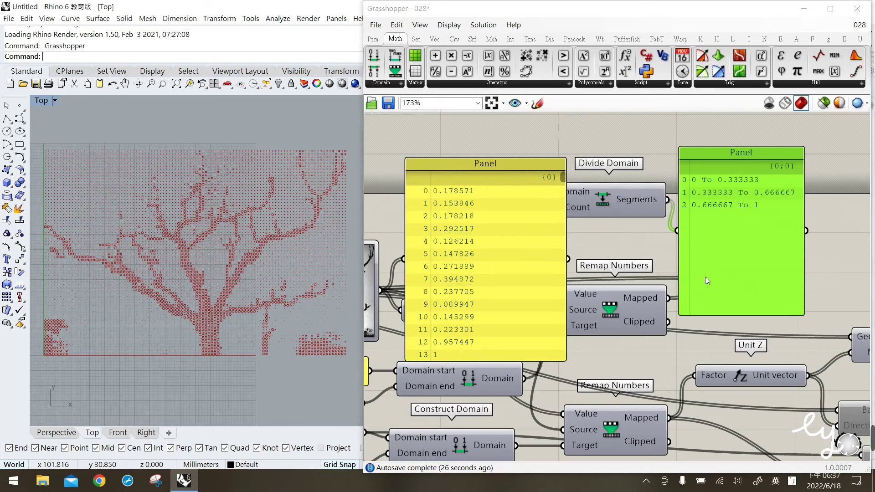
pyautogui.click(461, 249)
pyautogui.press('Delete')
pyautogui.click(729, 247)
pyautogui.press('Delete')
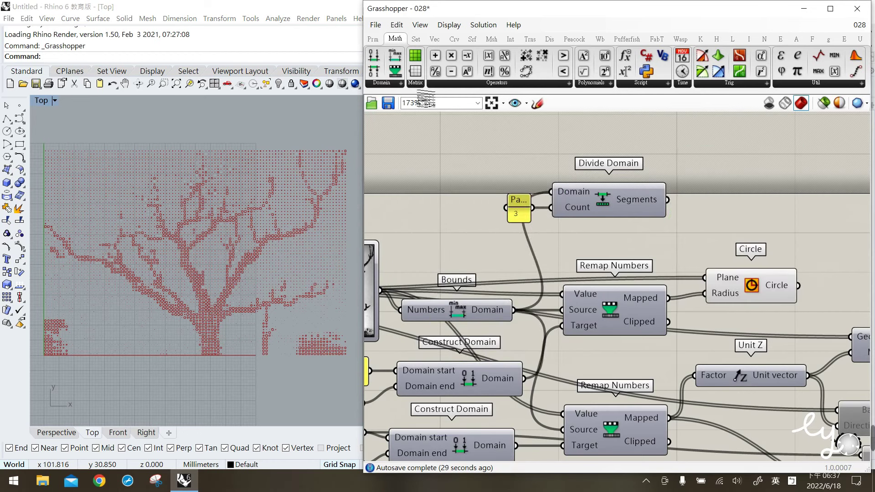
# - Add a Find Domain fed by the three ranges and the brightness values as Number
pyautogui.click(376, 85)
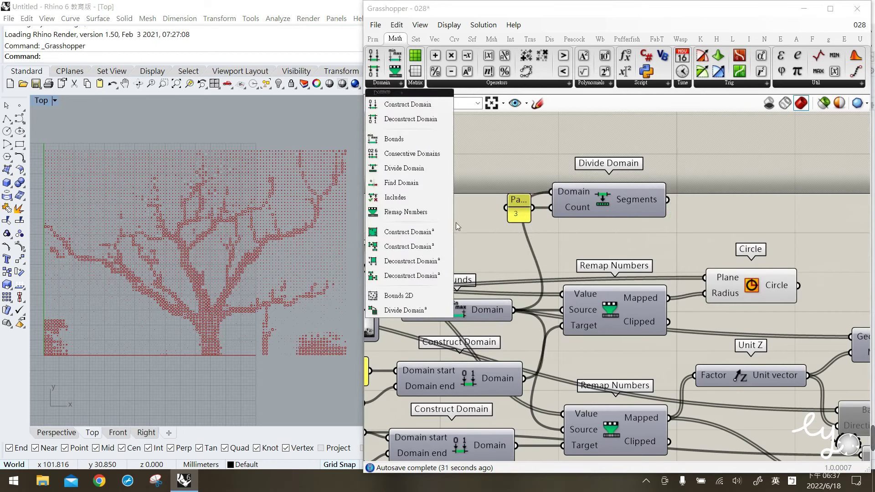
pyautogui.moveTo(403, 183); pyautogui.dragTo(750, 183)
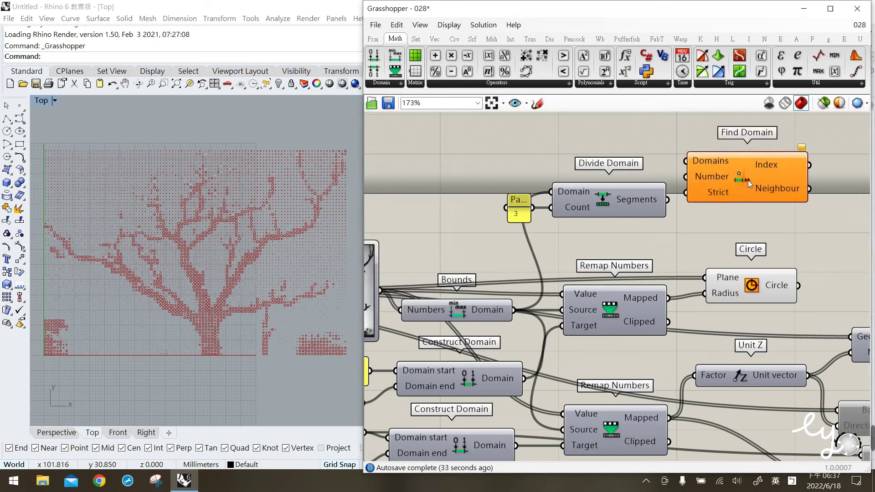
pyautogui.click(748, 181)
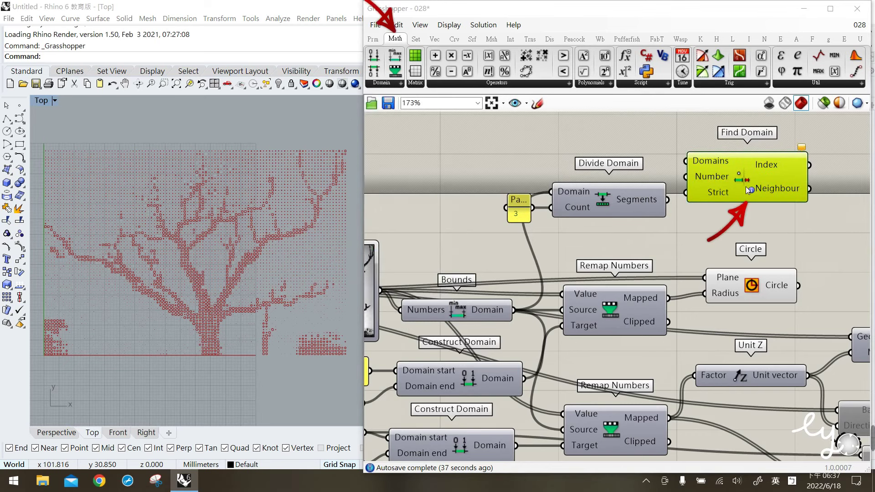
pyautogui.click(672, 257)
pyautogui.moveTo(718, 168); pyautogui.dragTo(733, 176)
pyautogui.moveTo(668, 199); pyautogui.dragTo(741, 201)
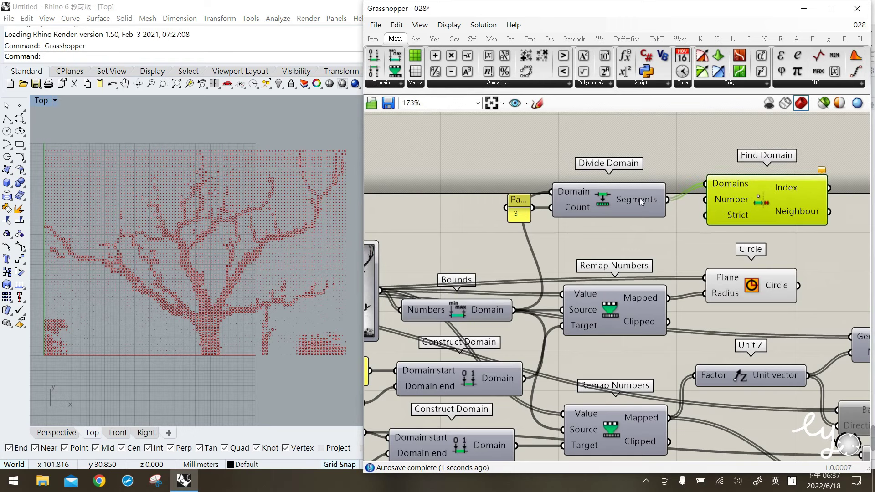
pyautogui.moveTo(638, 198)
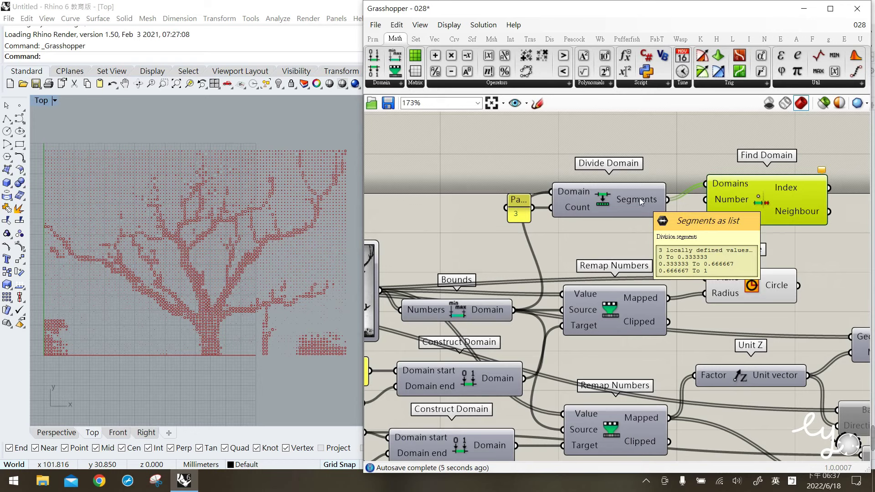
pyautogui.click(459, 199)
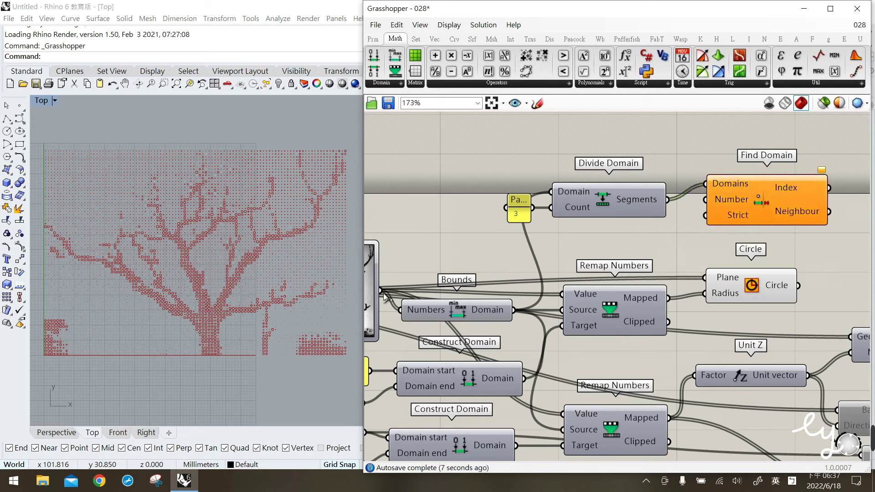
pyautogui.moveTo(380, 290); pyautogui.dragTo(714, 203)
pyautogui.moveTo(684, 259); pyautogui.dragTo(600, 264, button='right')
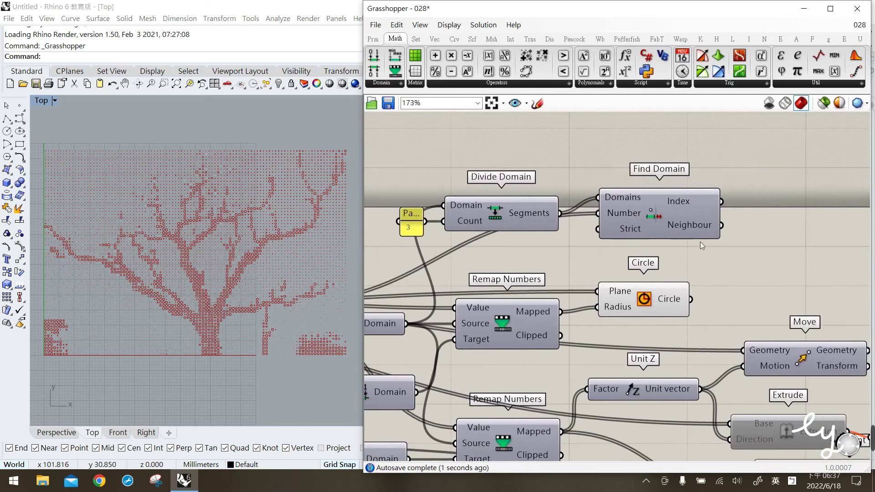
# - Add a panel showing Find Domain's Index output, enlarged to list rows 0–14
pyautogui.doubleClick(778, 199)
pyautogui.write('"')
pyautogui.press('Return')
pyautogui.moveTo(721, 201); pyautogui.dragTo(750, 190)
pyautogui.moveTo(793, 215); pyautogui.dragTo(753, 182)
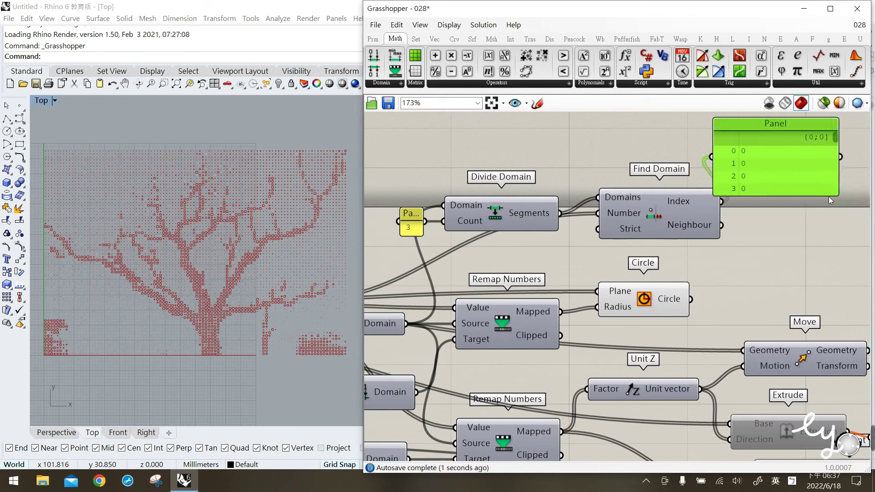
pyautogui.moveTo(838, 198); pyautogui.dragTo(868, 336)
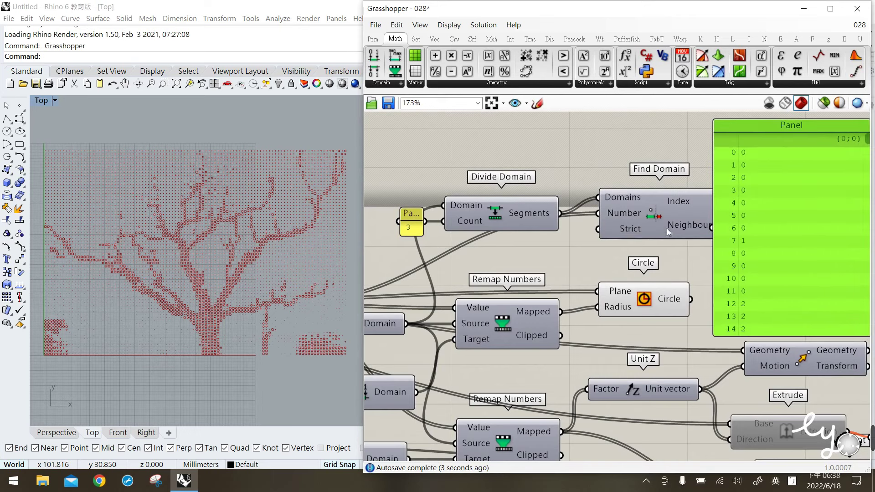
# - Tidy the component layout and add a panel listing Divide Domain's three segments
pyautogui.moveTo(529, 219); pyautogui.dragTo(522, 203)
pyautogui.moveTo(619, 204); pyautogui.dragTo(581, 212)
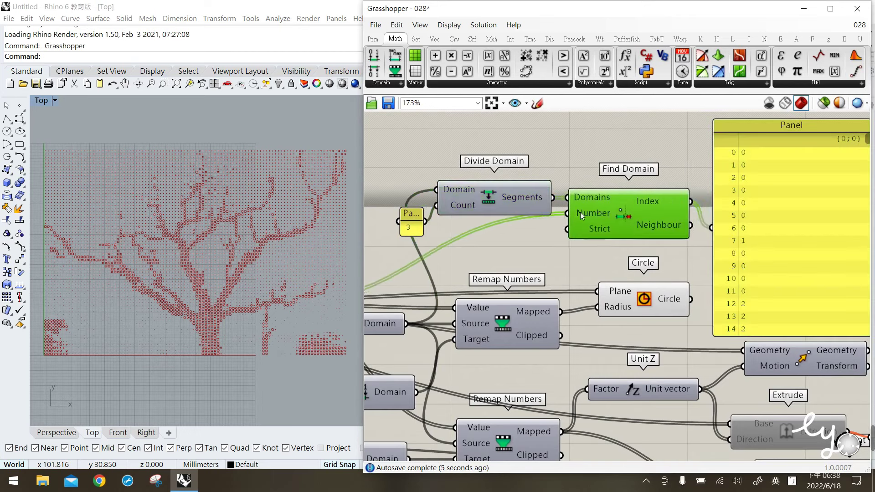
pyautogui.moveTo(404, 230); pyautogui.dragTo(403, 215)
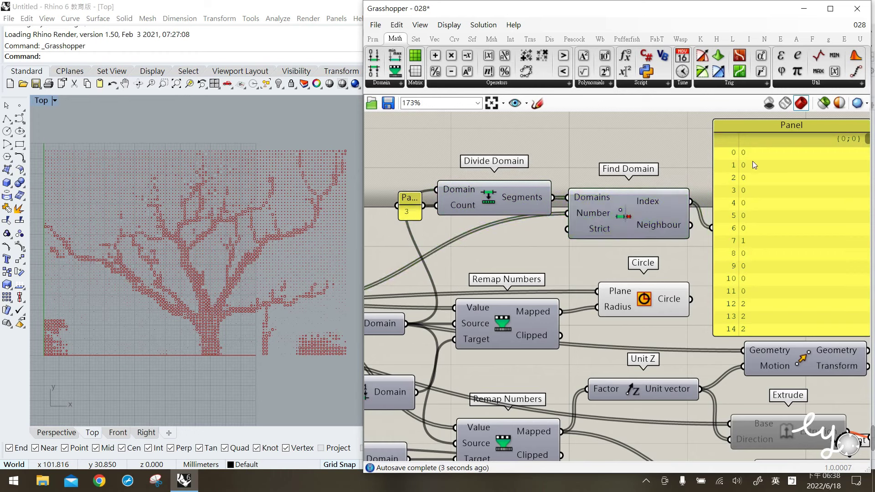
pyautogui.doubleClick(579, 155)
pyautogui.write('panel')
pyautogui.press('Return')
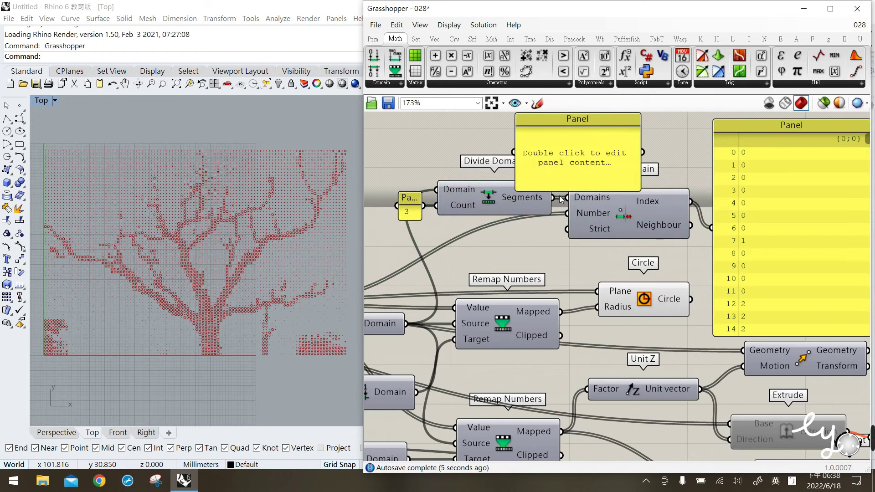
pyautogui.moveTo(555, 198); pyautogui.dragTo(514, 152)
pyautogui.moveTo(574, 167); pyautogui.dragTo(598, 158)
# - Add another panel listing the sampled brightness values
pyautogui.doubleClick(492, 263)
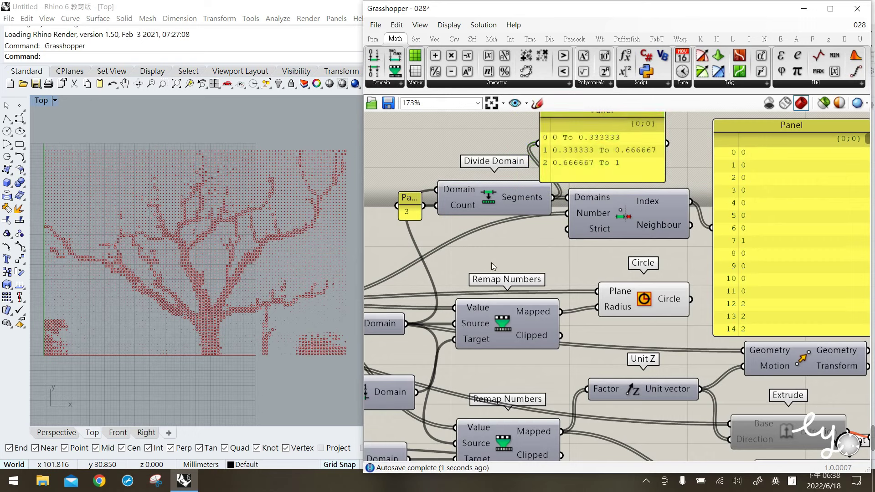
pyautogui.write('"')
pyautogui.press('Return')
pyautogui.moveTo(461, 291); pyautogui.dragTo(563, 279, button='right')
pyautogui.moveTo(377, 292); pyautogui.dragTo(630, 258)
pyautogui.moveTo(630, 257); pyautogui.dragTo(494, 318, button='right')
pyautogui.moveTo(494, 318); pyautogui.dragTo(467, 199)
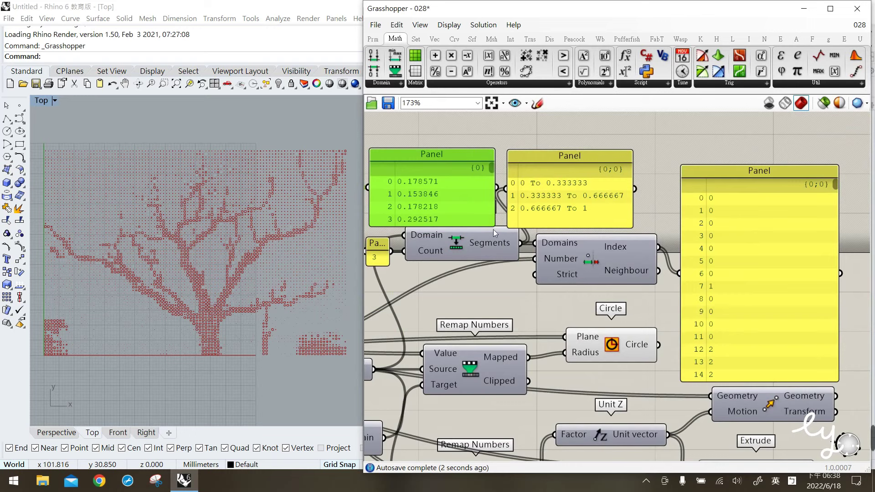
# - Lengthen the panels and sketch-mark row 0 with index 0 and segment 0 To 0.333333
pyautogui.moveTo(488, 231); pyautogui.dragTo(490, 318)
pyautogui.moveTo(551, 232); pyautogui.dragTo(552, 316)
pyautogui.click(538, 103)
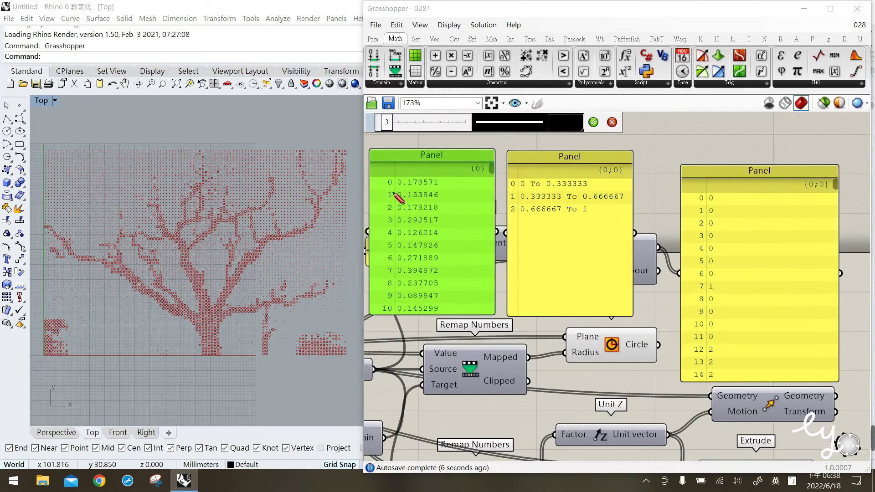
pyautogui.moveTo(384, 183); pyautogui.dragTo(433, 182)
pyautogui.moveTo(704, 208)
pyautogui.mouseDown()
pyautogui.moveTo(695, 191)
pyautogui.moveTo(718, 208)
pyautogui.mouseUp()
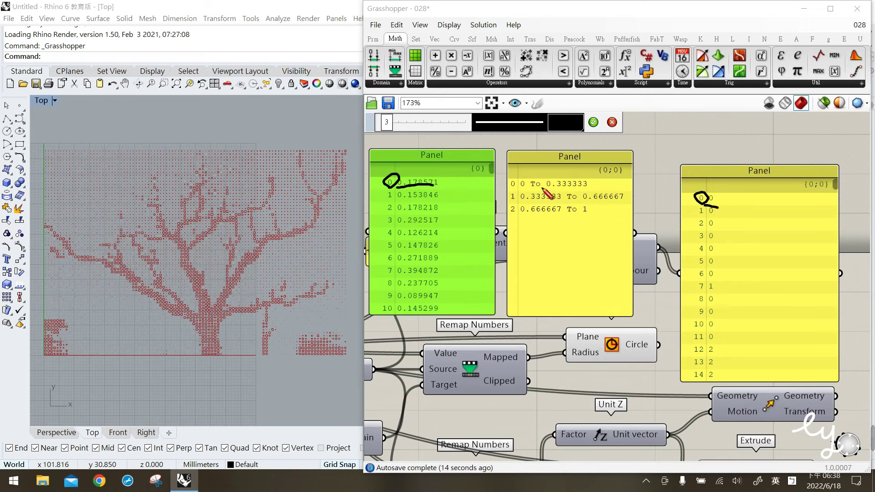
pyautogui.moveTo(510, 186); pyautogui.dragTo(597, 185)
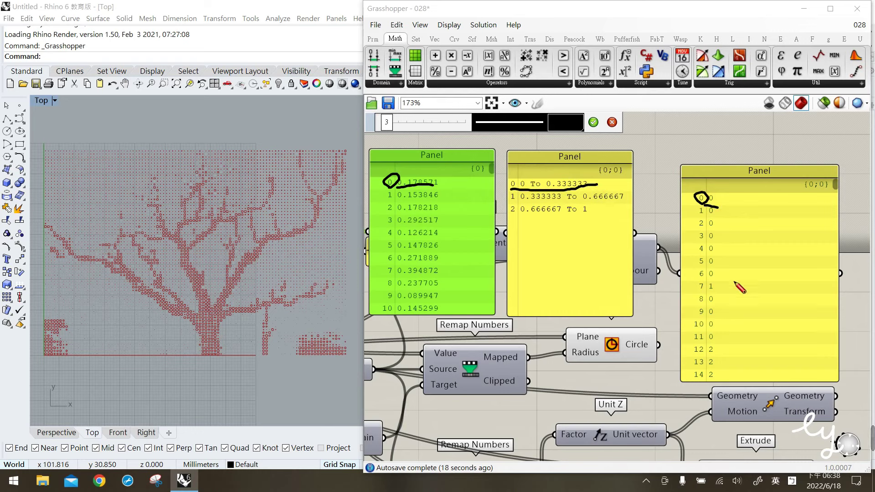
# - Mark row 7 (0.394872) with the second segment and row 12's index 2, then discard
pyautogui.moveTo(709, 282); pyautogui.dragTo(706, 287)
pyautogui.moveTo(385, 276); pyautogui.dragTo(441, 276)
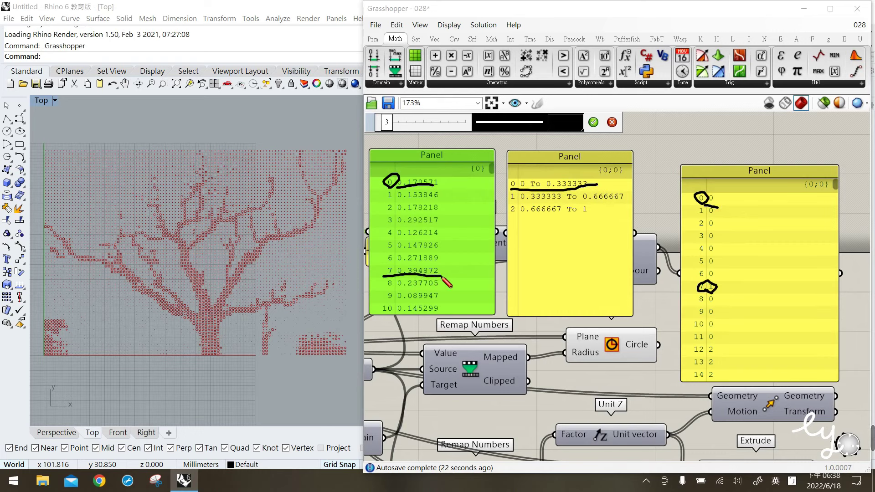
pyautogui.moveTo(509, 202); pyautogui.dragTo(623, 200)
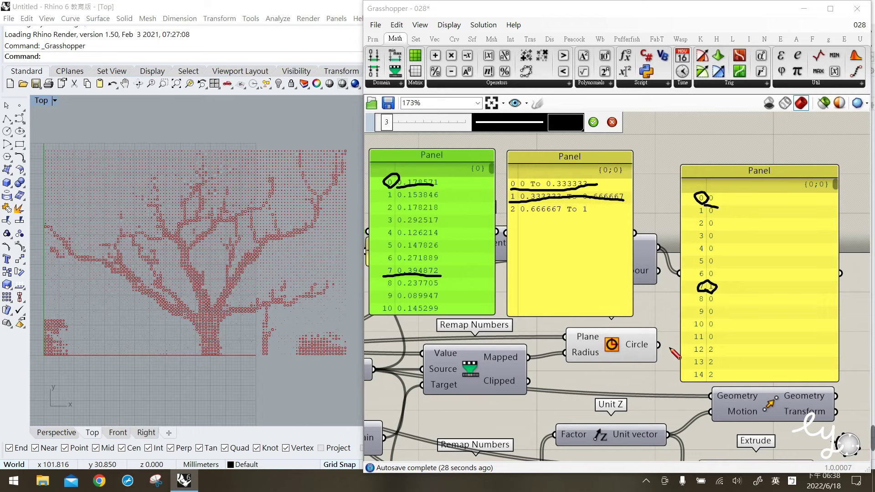
pyautogui.moveTo(688, 354)
pyautogui.mouseDown()
pyautogui.moveTo(722, 351)
pyautogui.moveTo(706, 340)
pyautogui.moveTo(686, 352)
pyautogui.mouseUp()
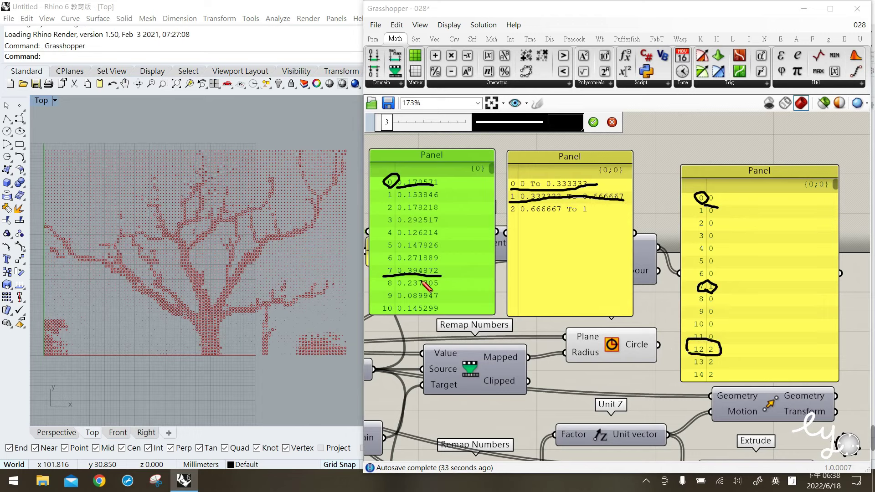
pyautogui.press('Escape')
# - Link brightness 0.957447 at row 12 to range 0.666667 To 1 and index 2, then clear
pyautogui.moveTo(457, 315); pyautogui.dragTo(453, 370)
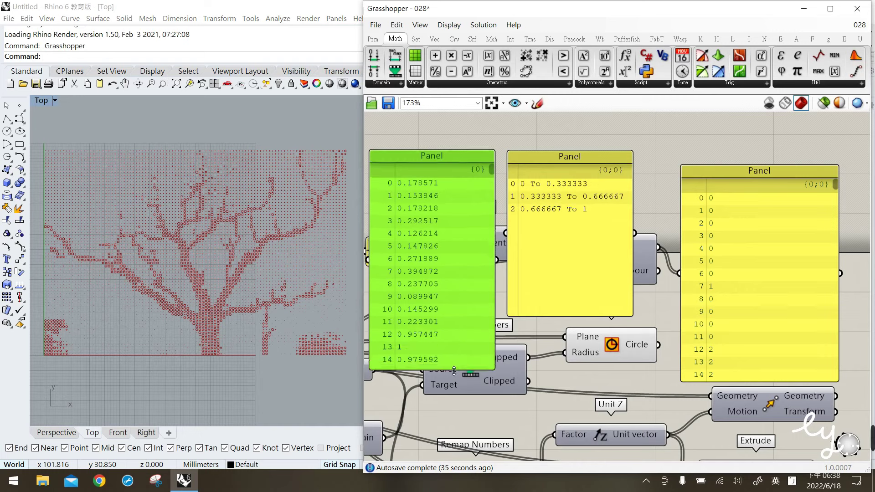
pyautogui.click(537, 103)
pyautogui.moveTo(385, 341)
pyautogui.mouseDown()
pyautogui.moveTo(446, 343)
pyautogui.moveTo(405, 327)
pyautogui.moveTo(382, 342)
pyautogui.mouseUp()
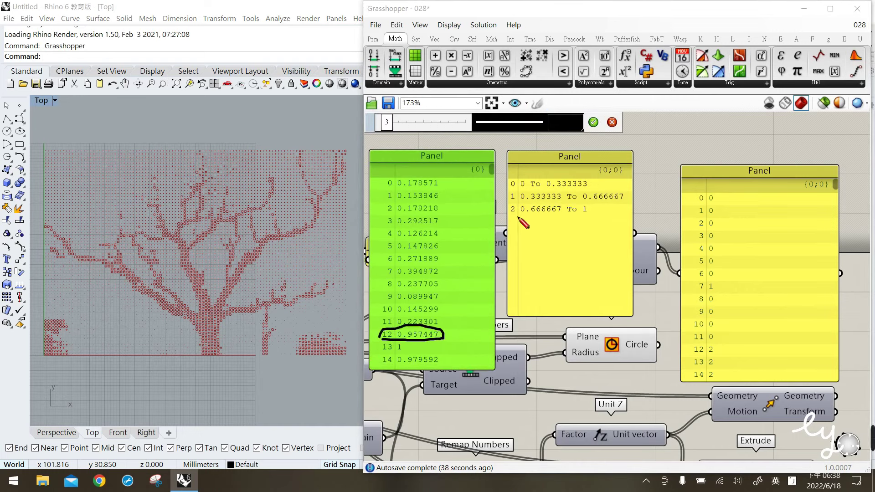
pyautogui.moveTo(506, 201)
pyautogui.mouseDown()
pyautogui.moveTo(571, 218)
pyautogui.moveTo(592, 209)
pyautogui.moveTo(501, 199)
pyautogui.mouseUp()
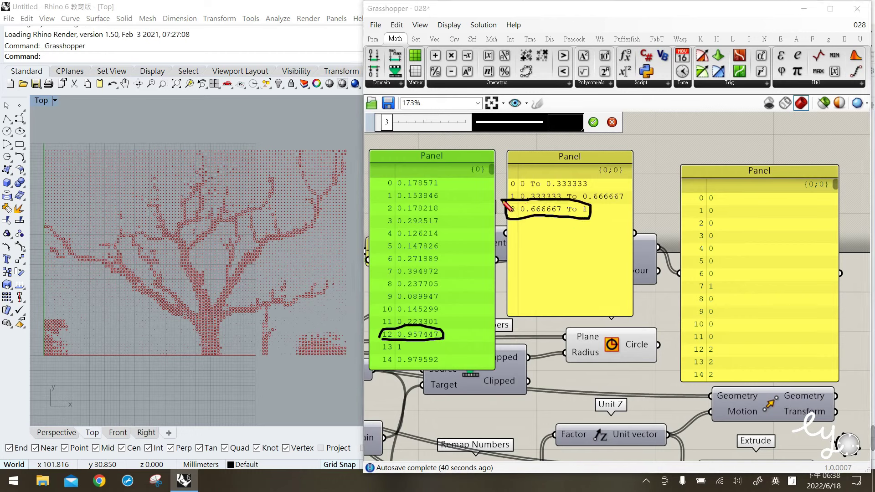
pyautogui.moveTo(711, 354)
pyautogui.mouseDown()
pyautogui.moveTo(686, 361)
pyautogui.moveTo(712, 352)
pyautogui.mouseUp()
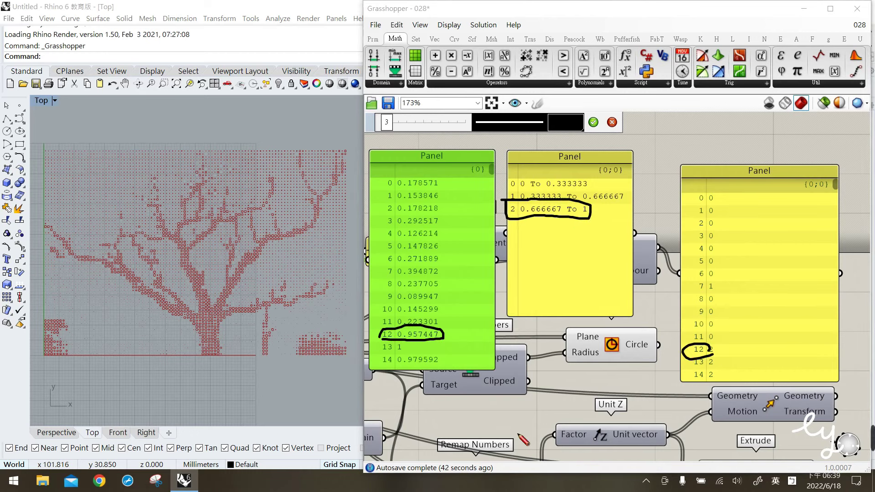
pyautogui.press('Escape')
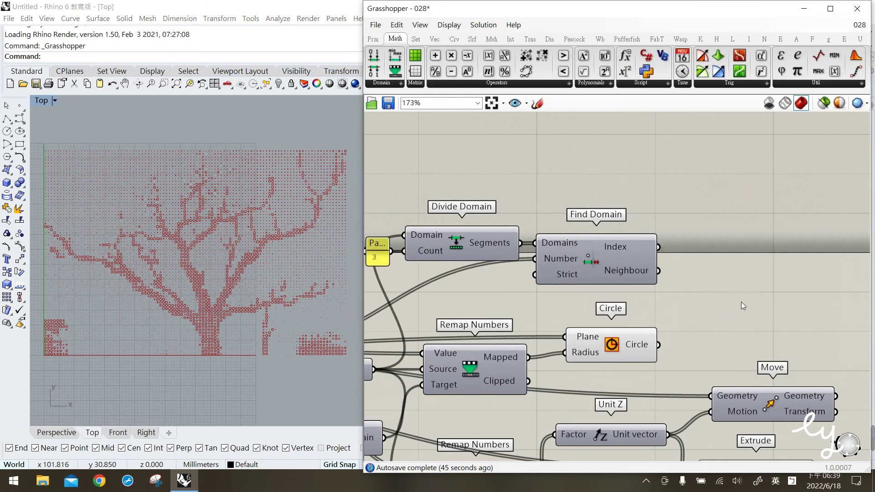
pyautogui.moveTo(616, 251)
pyautogui.moveTo(503, 286); pyautogui.dragTo(617, 273, button='right')
pyautogui.scroll(-2, 608, 268)
pyautogui.moveTo(440, 299); pyautogui.dragTo(605, 280, button='right')
pyautogui.scroll(1, 430, 301)
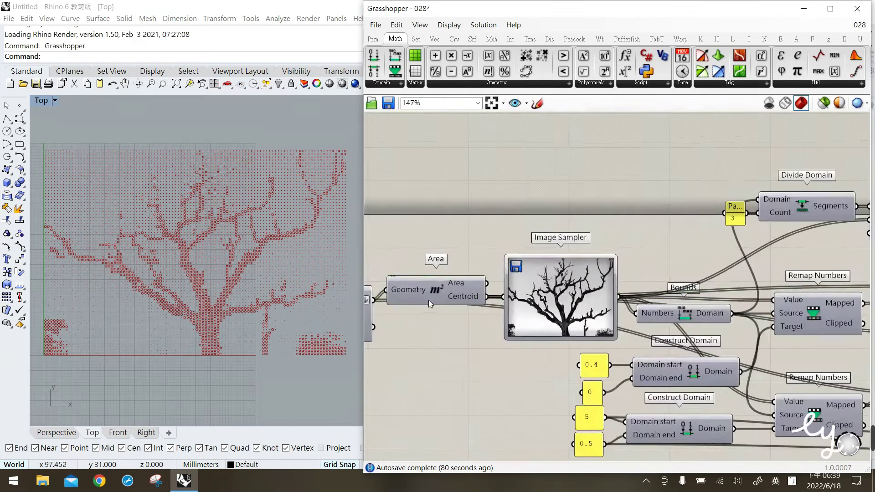
pyautogui.click(439, 297)
pyautogui.middleClick(440, 296)
pyautogui.click(460, 277)
pyautogui.click(432, 326)
pyautogui.scroll(8, 236, 302)
pyautogui.scroll(2, 236, 300)
pyautogui.scroll(-6, 236, 301)
pyautogui.scroll(-2, 236, 301)
pyautogui.doubleClick(643, 245)
pyautogui.write('panel')
pyautogui.press('Return')
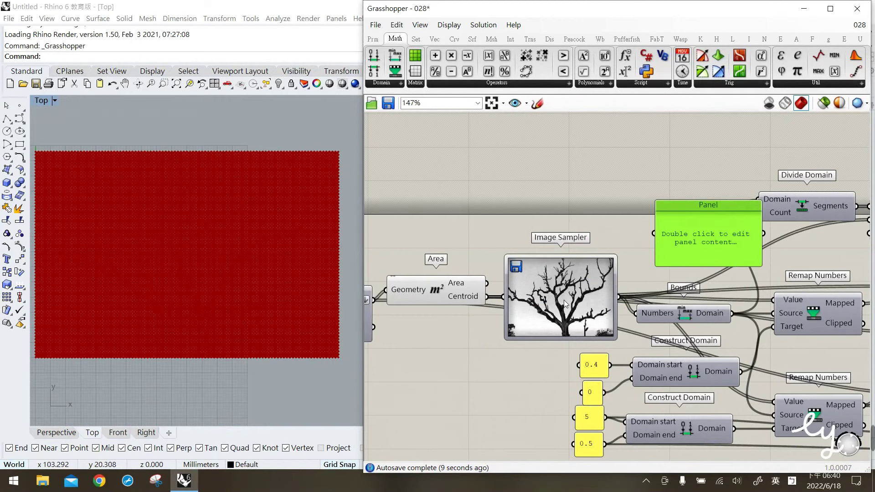
pyautogui.click(565, 303)
pyautogui.moveTo(619, 297); pyautogui.dragTo(660, 249)
pyautogui.moveTo(722, 269); pyautogui.dragTo(723, 314)
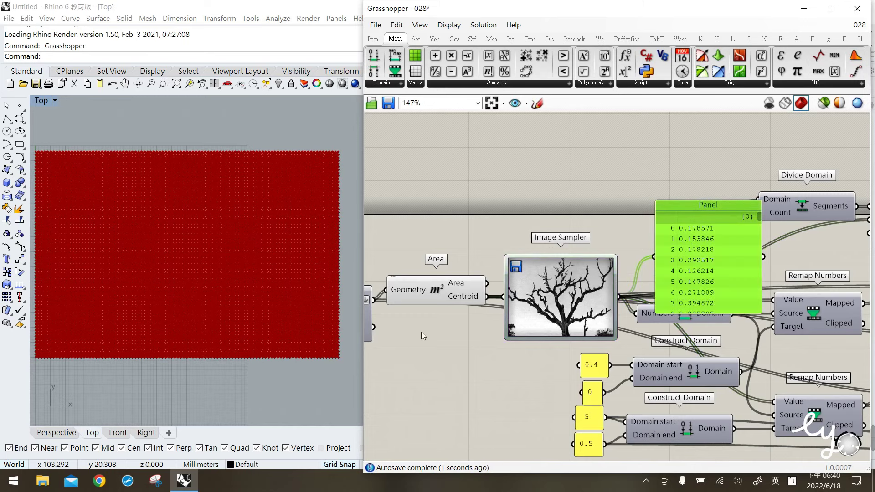
pyautogui.scroll(5, 112, 351)
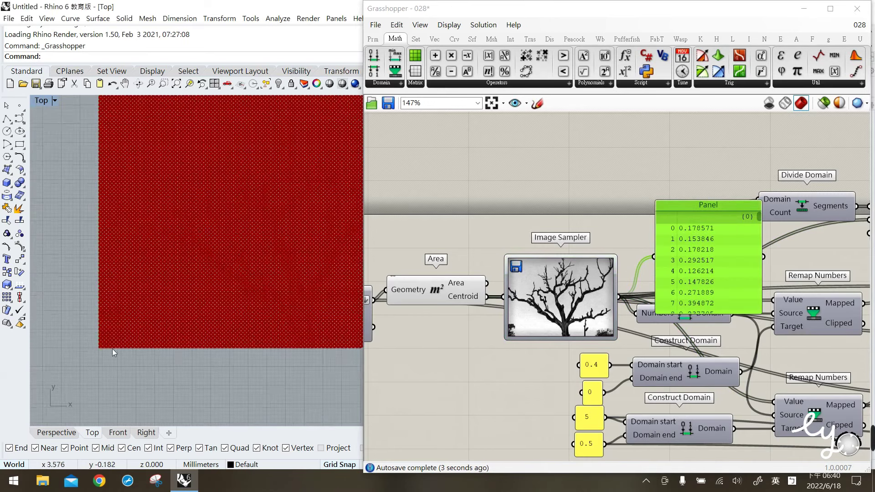
pyautogui.scroll(3, 102, 346)
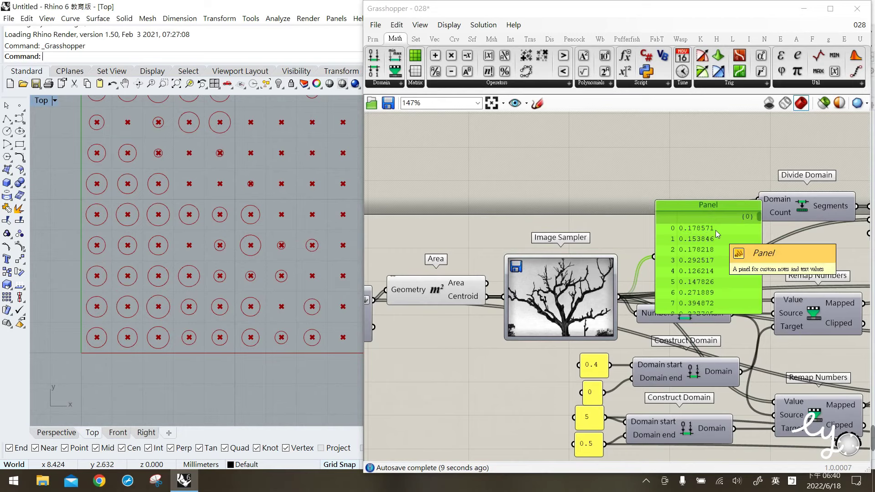
pyautogui.moveTo(729, 288); pyautogui.dragTo(613, 313, button='right')
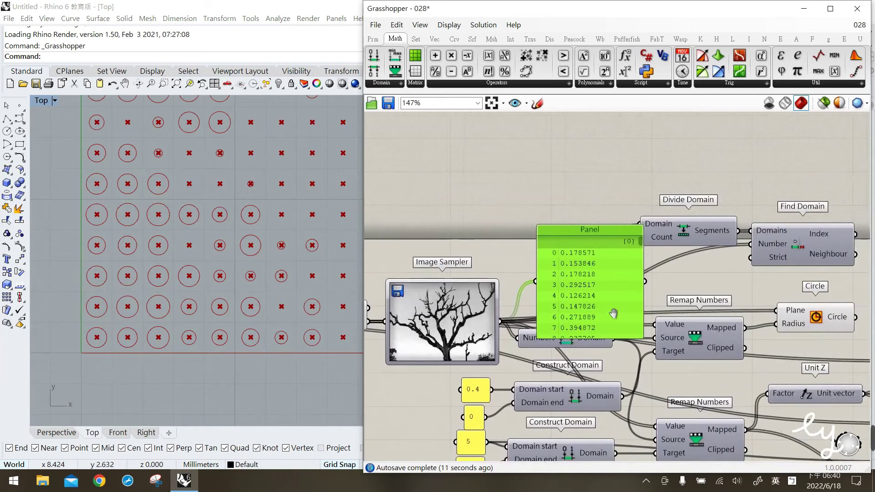
pyautogui.moveTo(368, 270); pyautogui.dragTo(280, 270)
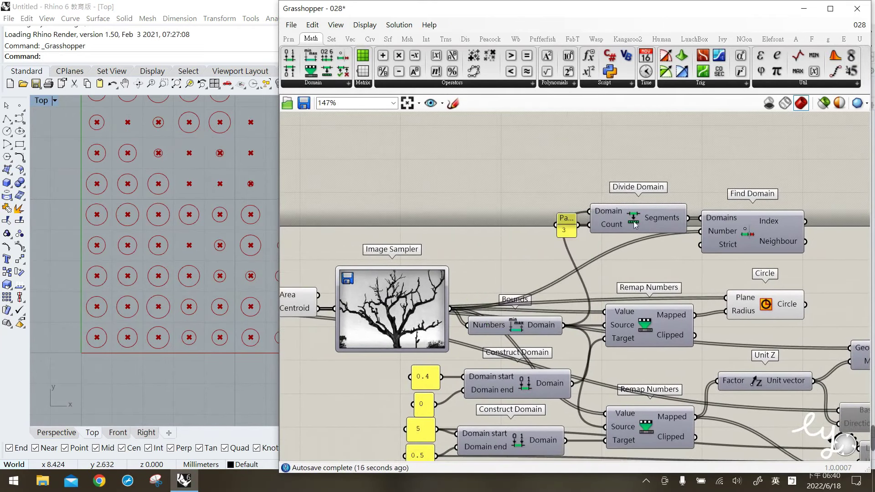
pyautogui.click(769, 225)
pyautogui.moveTo(773, 225)
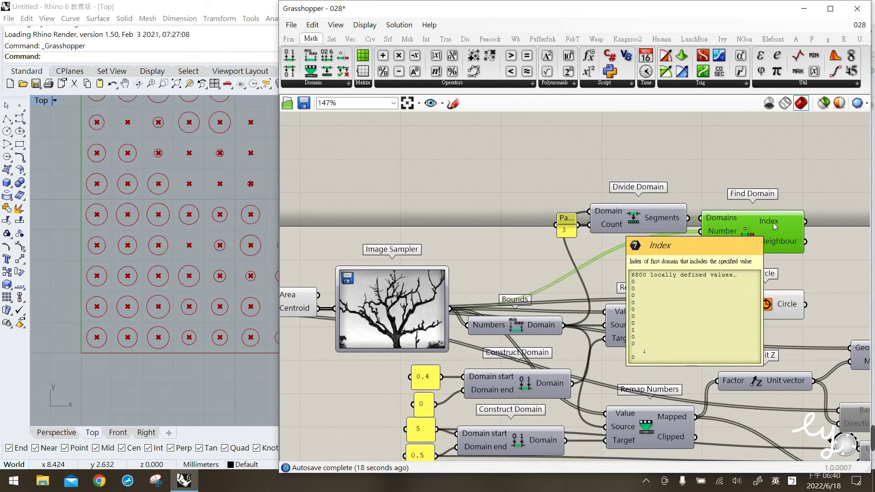
pyautogui.moveTo(355, 280); pyautogui.dragTo(461, 269, button='right')
pyautogui.click(378, 298)
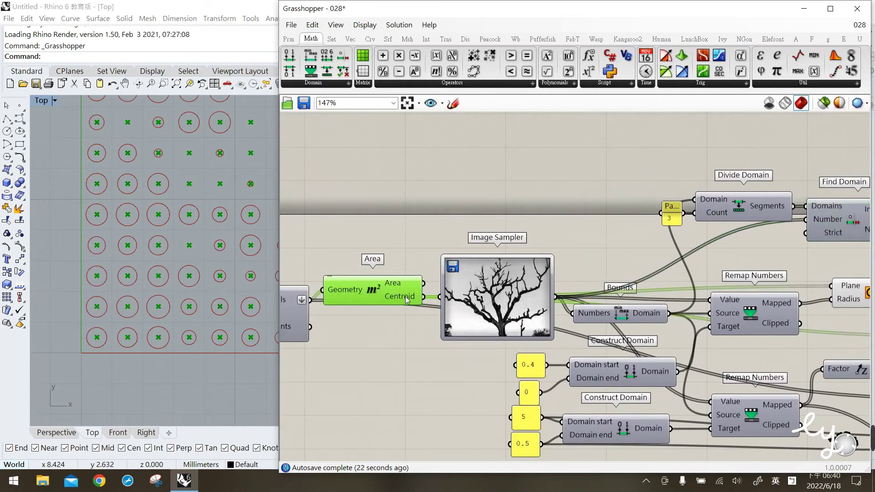
pyautogui.moveTo(407, 299)
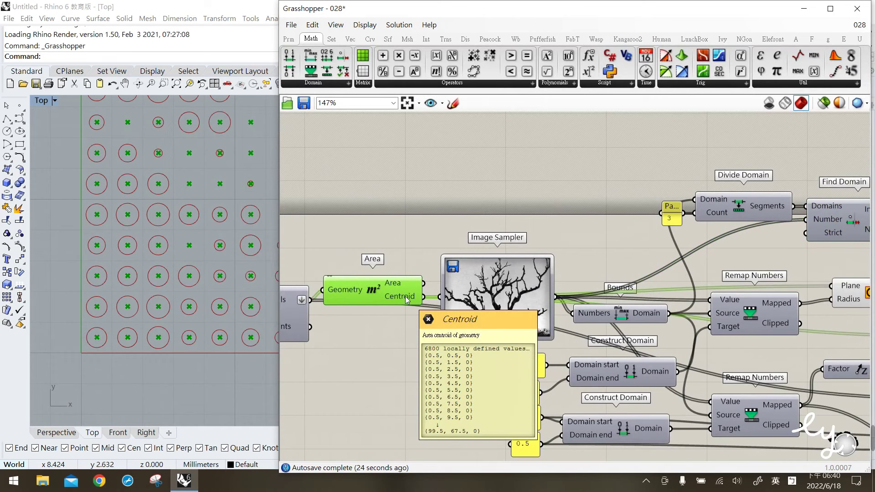
pyautogui.click(411, 240)
pyautogui.moveTo(445, 208); pyautogui.dragTo(452, 195, button='right')
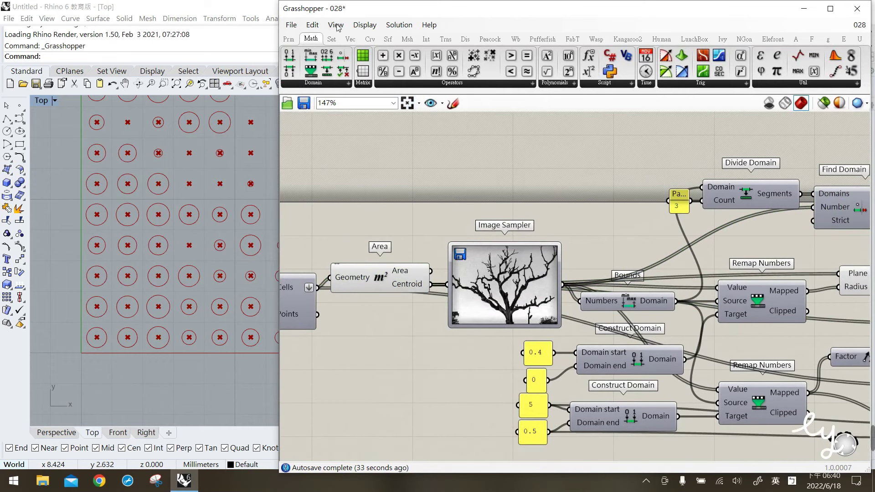
# - Place a Sift Pattern beside Find Domain and feed Find Domain's Index into its pattern
pyautogui.click(331, 38)
pyautogui.click(331, 85)
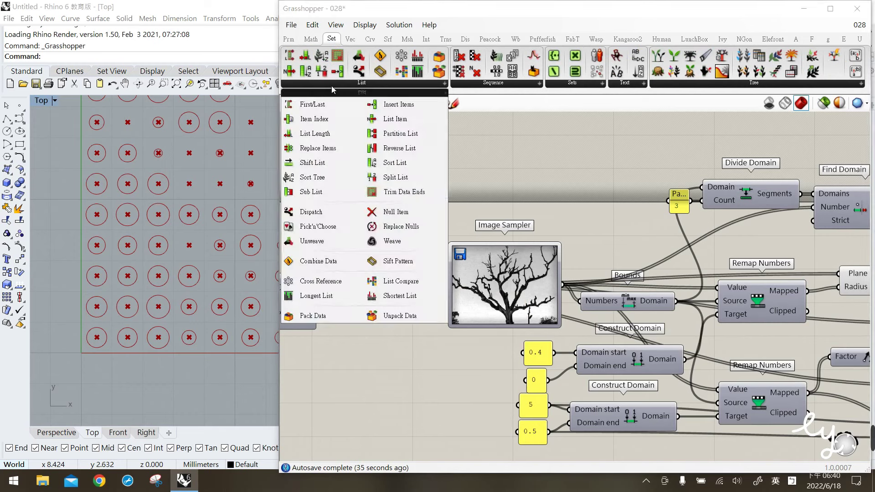
pyautogui.moveTo(400, 314); pyautogui.dragTo(450, 203)
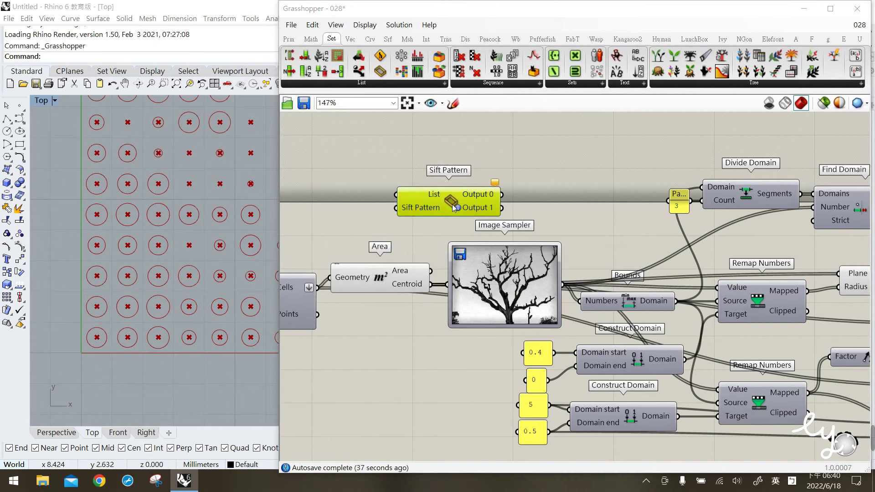
pyautogui.moveTo(492, 218); pyautogui.dragTo(366, 237, button='right')
pyautogui.moveTo(355, 226)
pyautogui.mouseDown()
pyautogui.moveTo(697, 235)
pyautogui.moveTo(777, 251)
pyautogui.mouseUp()
pyautogui.moveTo(778, 252); pyautogui.dragTo(612, 221, button='right')
pyautogui.moveTo(613, 220); pyautogui.dragTo(744, 193)
pyautogui.click(643, 199)
pyautogui.click(601, 195)
pyautogui.moveTo(599, 182)
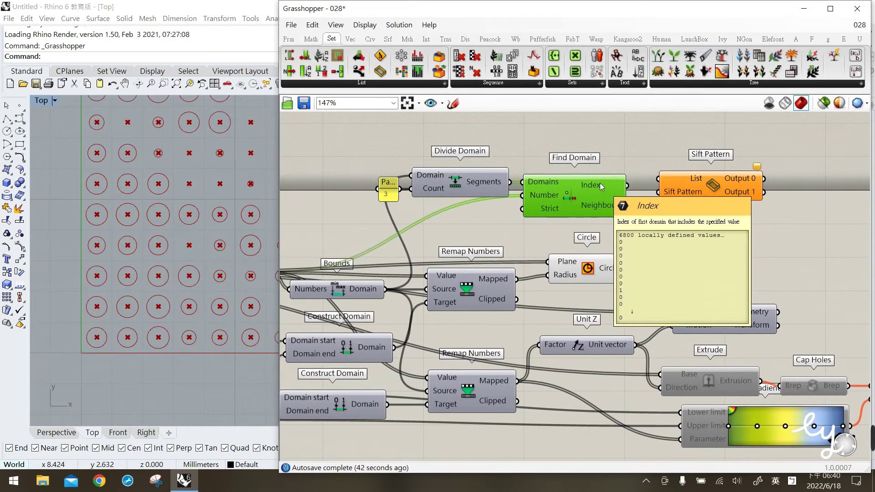
pyautogui.moveTo(627, 186); pyautogui.dragTo(686, 182)
# - Connect the Area centroids to Sift Pattern's List input
pyautogui.moveTo(469, 226); pyautogui.dragTo(610, 216, button='right')
pyautogui.moveTo(437, 251); pyautogui.dragTo(532, 244, button='right')
pyautogui.moveTo(382, 258); pyautogui.dragTo(727, 183)
pyautogui.scroll(-1, 355, 303)
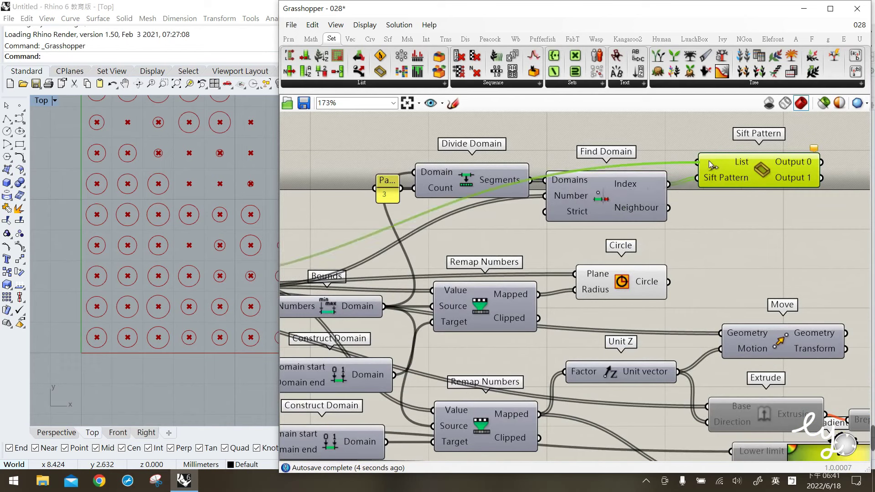
pyautogui.scroll(2, 756, 176)
pyautogui.click(426, 195)
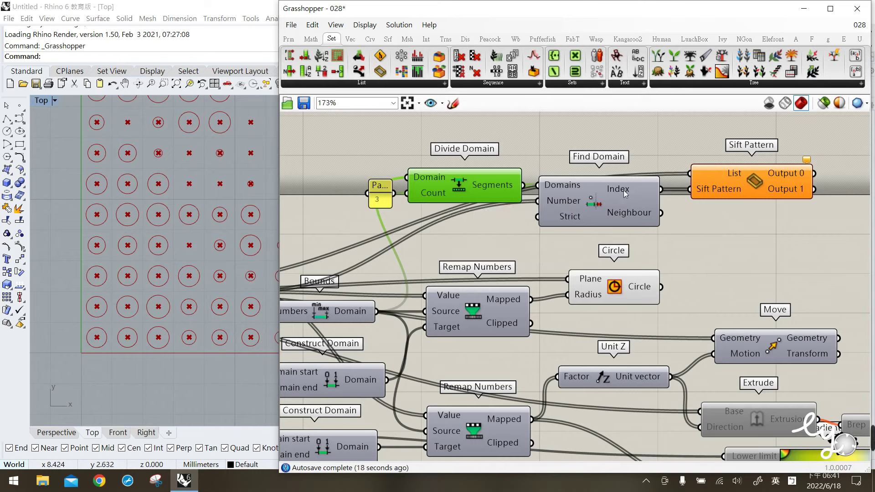
pyautogui.moveTo(625, 194)
pyautogui.moveTo(705, 214); pyautogui.dragTo(629, 218, button='right')
# - Add a third output to Sift Pattern, giving outputs 0, 1 and 2
pyautogui.click(699, 189)
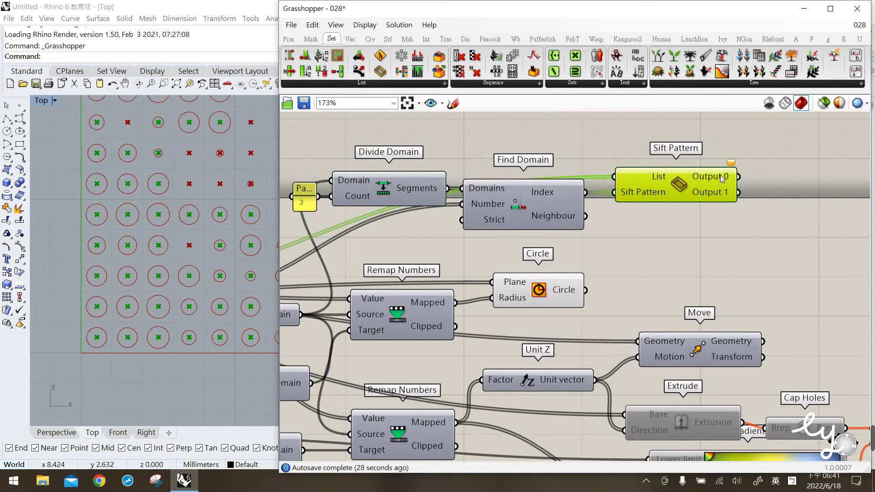
pyautogui.scroll(3, 722, 193)
pyautogui.moveTo(722, 193)
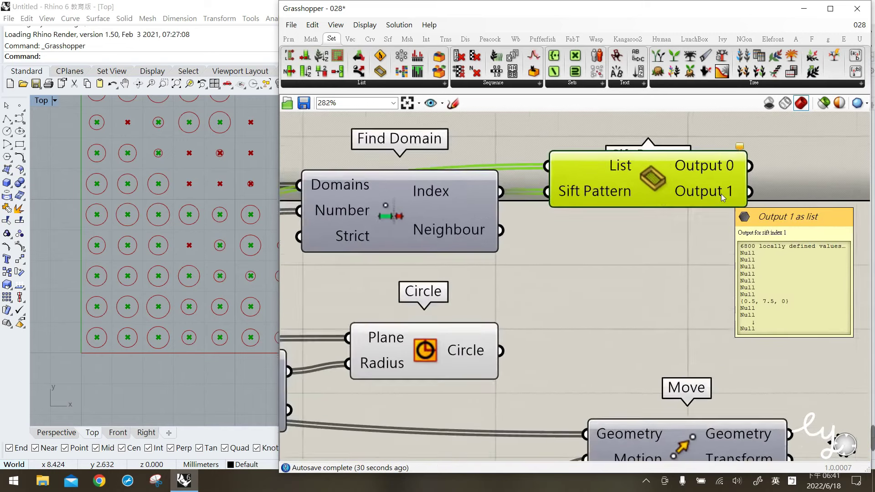
pyautogui.scroll(1, 721, 193)
pyautogui.click(661, 209)
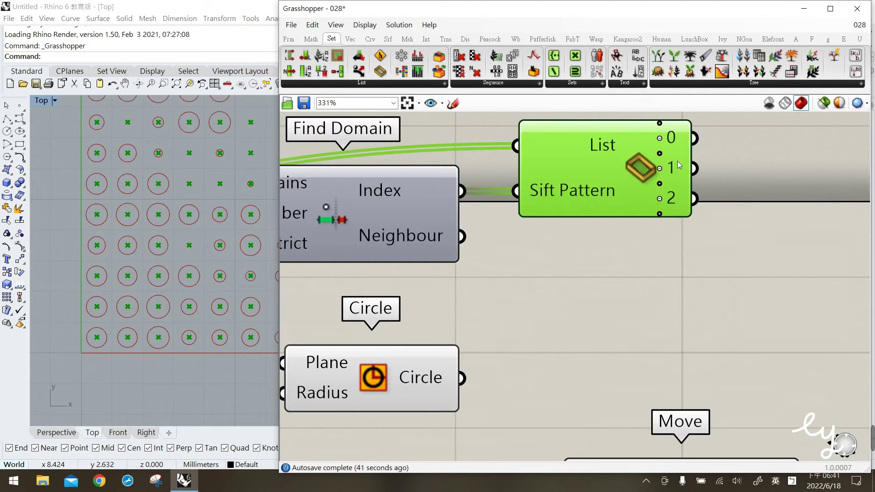
pyautogui.moveTo(388, 196)
pyautogui.scroll(-3, 583, 221)
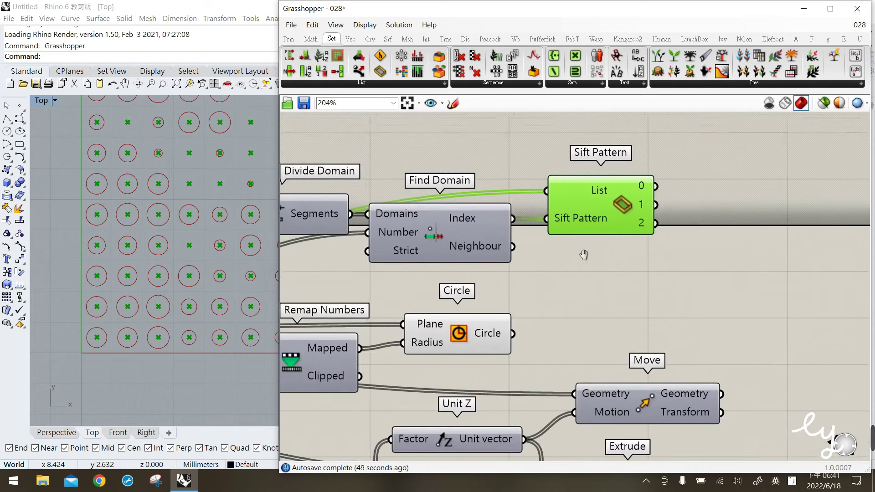
pyautogui.click(289, 39)
pyautogui.moveTo(286, 62); pyautogui.dragTo(725, 221)
pyautogui.click(603, 317)
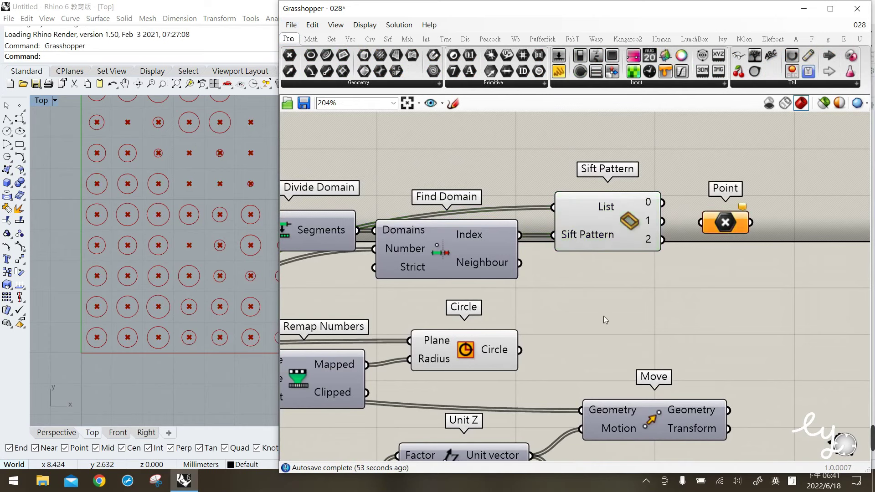
pyautogui.scroll(-5, 145, 270)
pyautogui.scroll(-8, 145, 270)
pyautogui.scroll(-2, 538, 234)
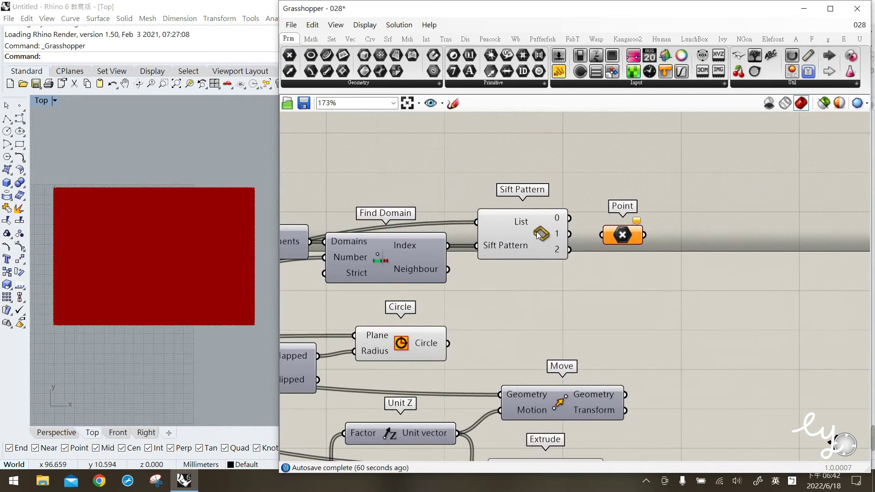
pyautogui.click(540, 231)
pyautogui.moveTo(561, 220)
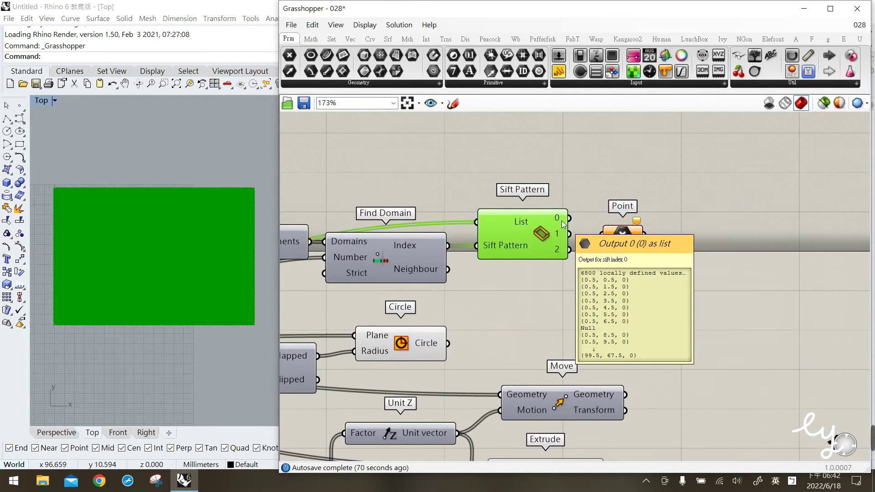
pyautogui.click(575, 190)
pyautogui.moveTo(571, 218); pyautogui.dragTo(626, 218)
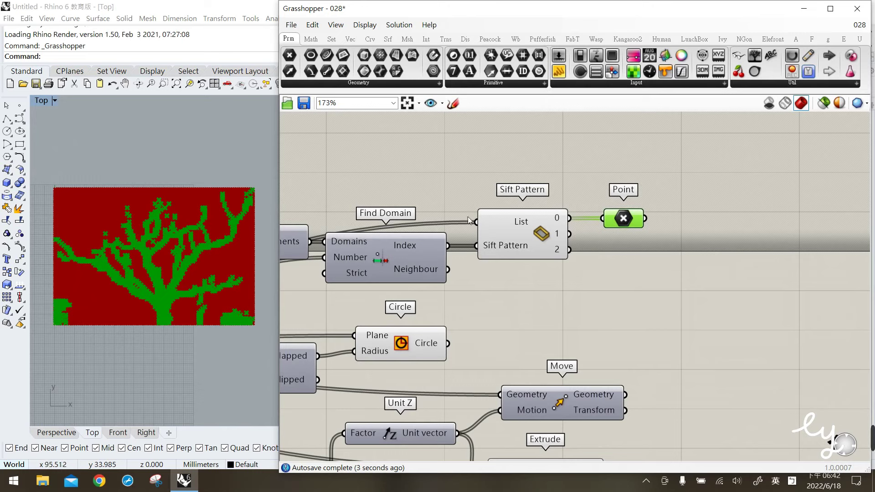
pyautogui.moveTo(604, 231)
pyautogui.mouseDown()
pyautogui.moveTo(603, 220)
pyautogui.moveTo(618, 239)
pyautogui.mouseUp()
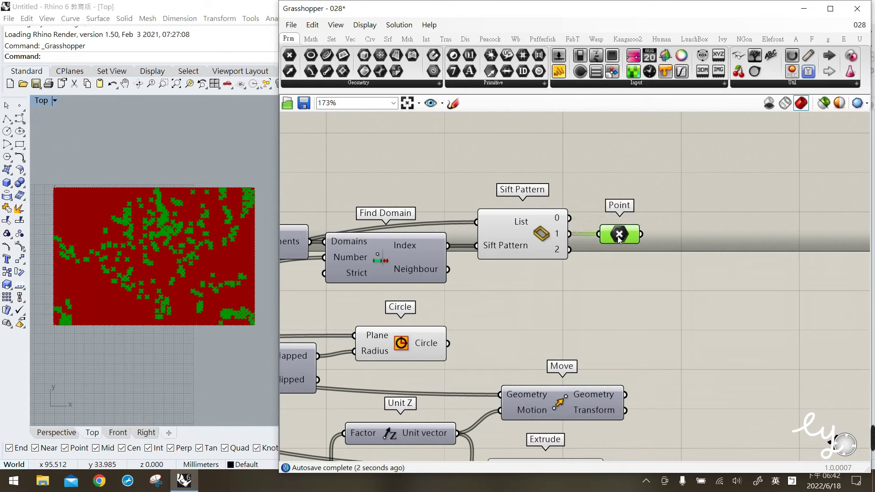
pyautogui.moveTo(613, 239)
pyautogui.moveTo(608, 239); pyautogui.dragTo(608, 238)
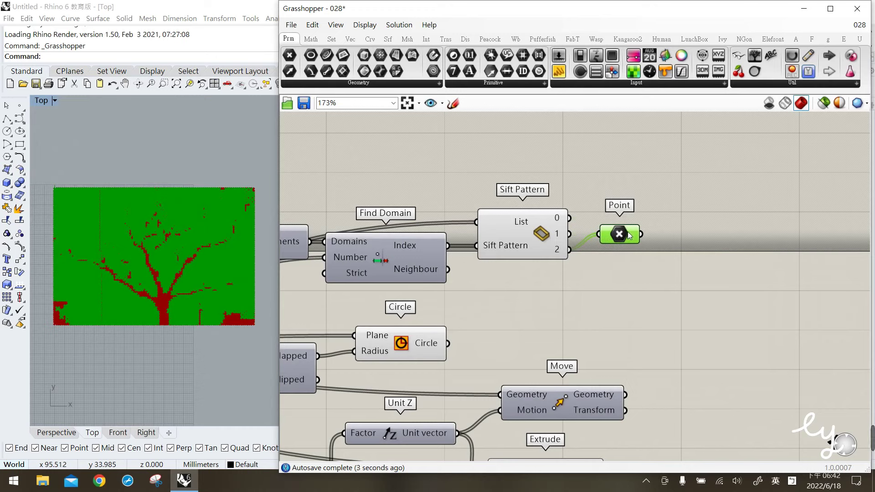
pyautogui.moveTo(627, 237)
pyautogui.click(619, 234)
pyautogui.press('Delete')
pyautogui.click(541, 234)
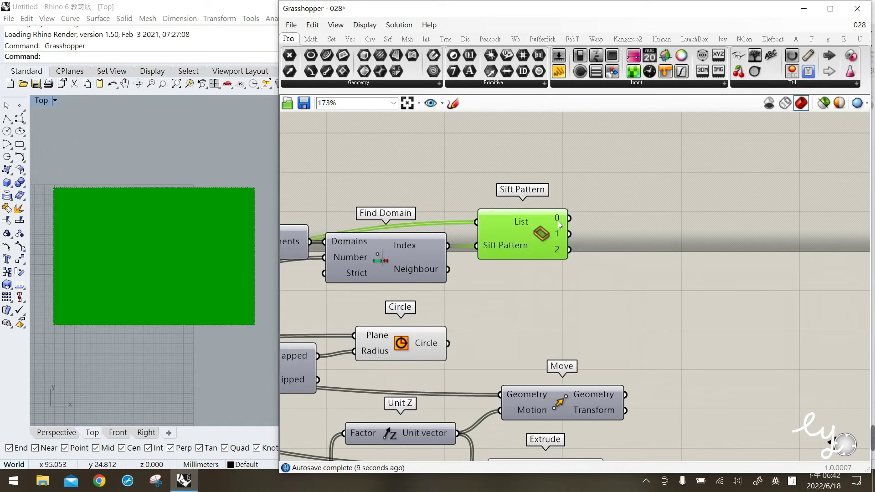
pyautogui.click(391, 349)
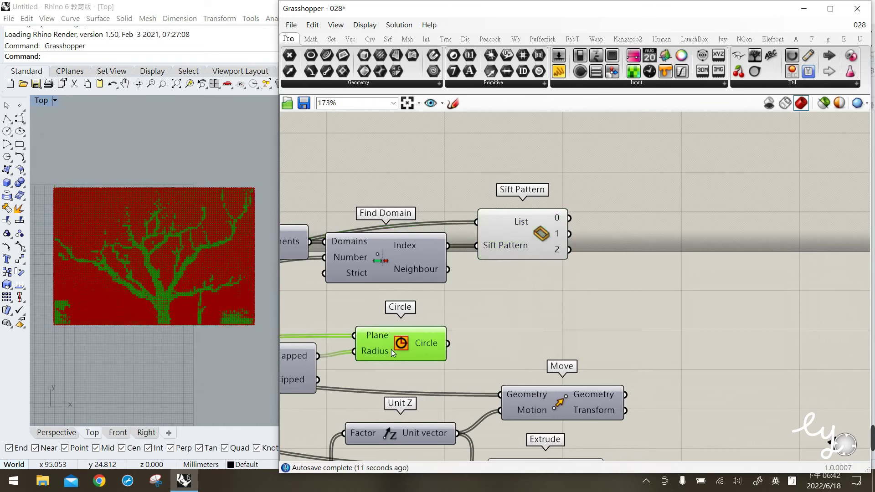
# - Hide the existing circles' preview and add a new Circle centred on Sift Pattern output 0
pyautogui.middleClick(391, 349)
pyautogui.click(426, 314)
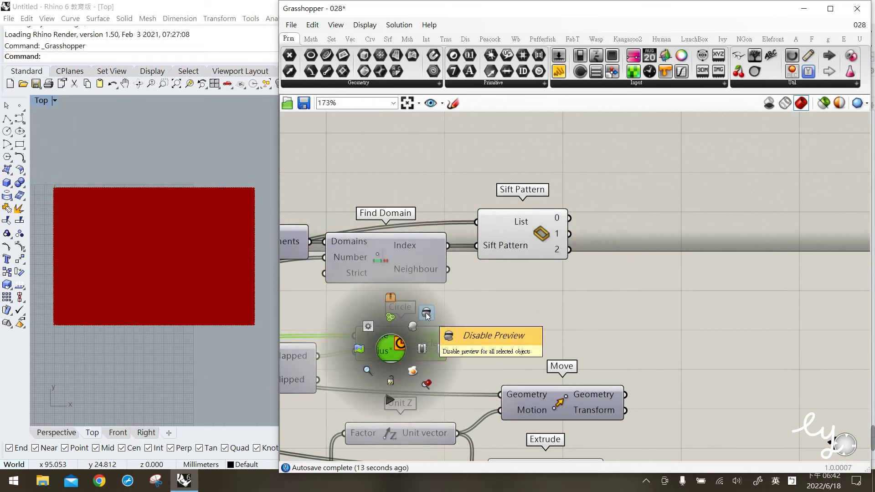
pyautogui.doubleClick(659, 233)
pyautogui.write('cir')
pyautogui.click(644, 223)
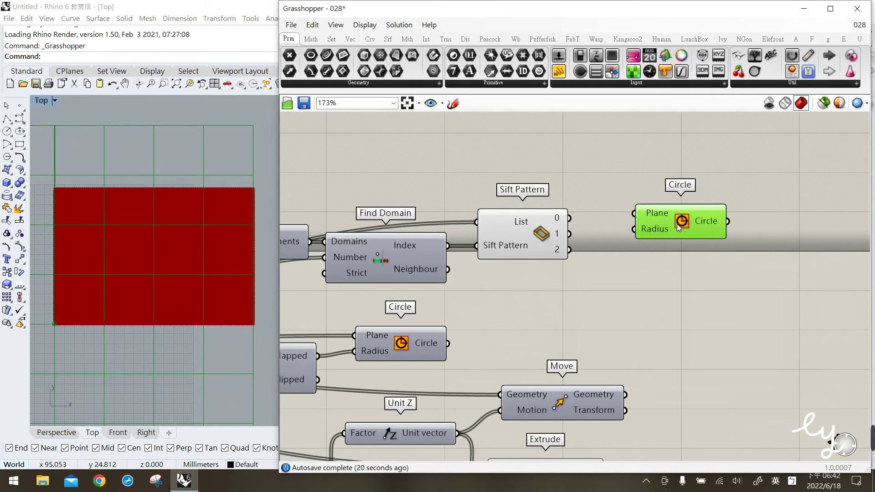
pyautogui.moveTo(569, 218); pyautogui.dragTo(679, 190)
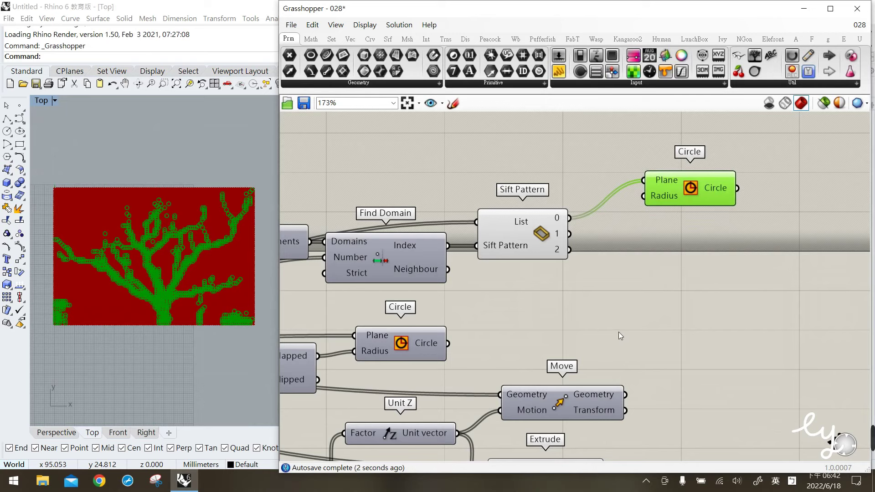
pyautogui.click(563, 169)
# - Feed a 0.6 panel into the new Circle's radius and duplicate the pair below
pyautogui.doubleClick(563, 169)
pyautogui.write('"')
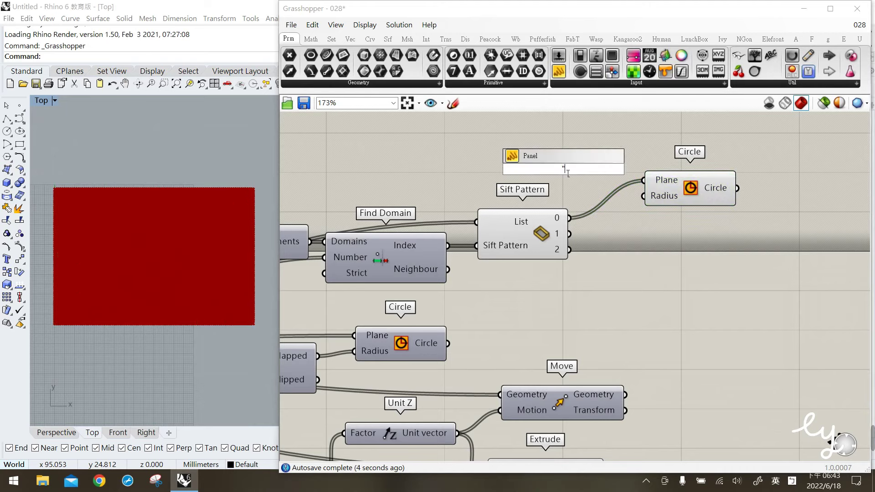
pyautogui.write('0.6')
pyautogui.press('Return')
pyautogui.moveTo(644, 198); pyautogui.dragTo(622, 202)
pyautogui.keyDown('shift'); pyautogui.click(663, 201); pyautogui.keyUp('shift')
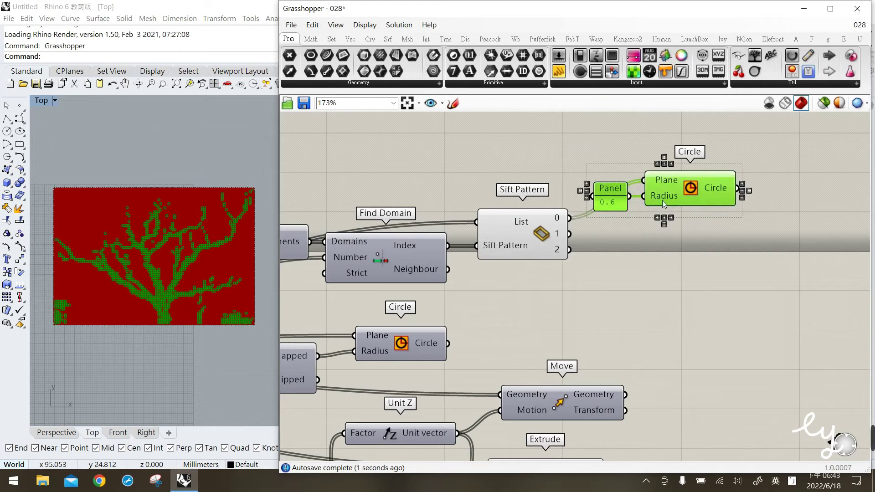
pyautogui.keyDown('alt'); pyautogui.moveTo(675, 191); pyautogui.dragTo(689, 305); pyautogui.keyUp('alt')
# - Change the copied radius panel's value to 0.1
pyautogui.doubleClick(619, 253)
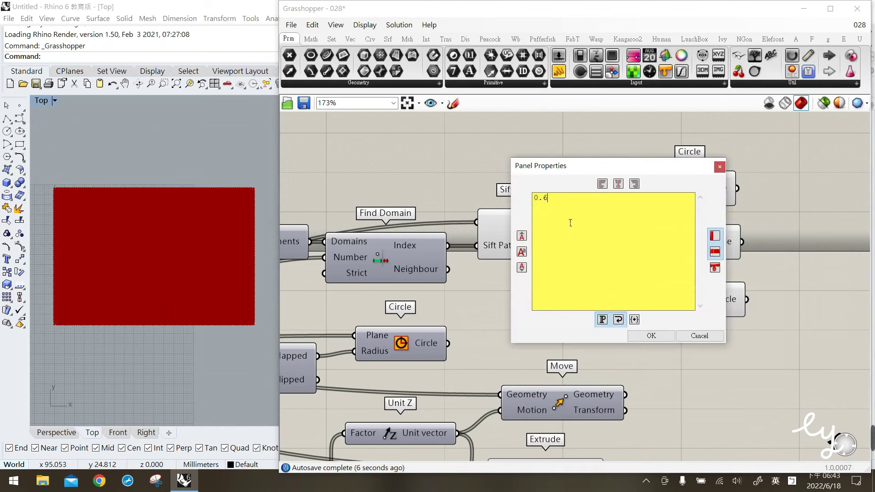
pyautogui.click(650, 336)
pyautogui.doubleClick(598, 300)
pyautogui.click(558, 275)
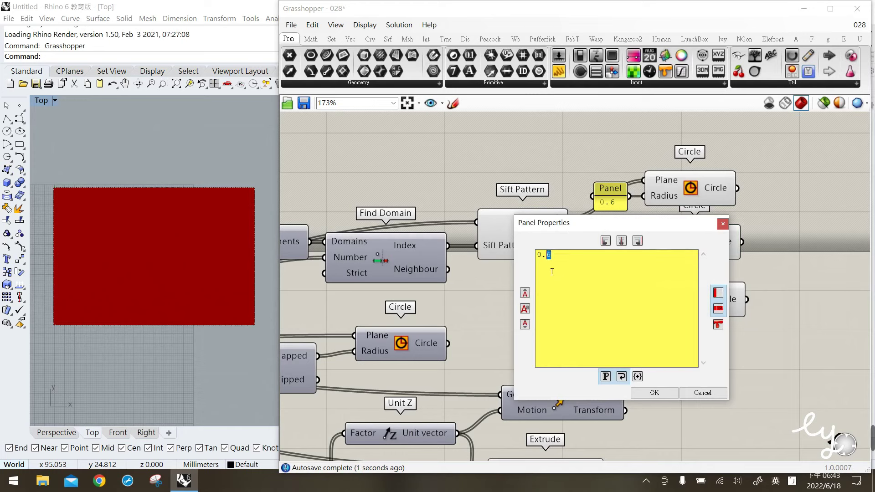
pyautogui.click(654, 393)
pyautogui.click(682, 363)
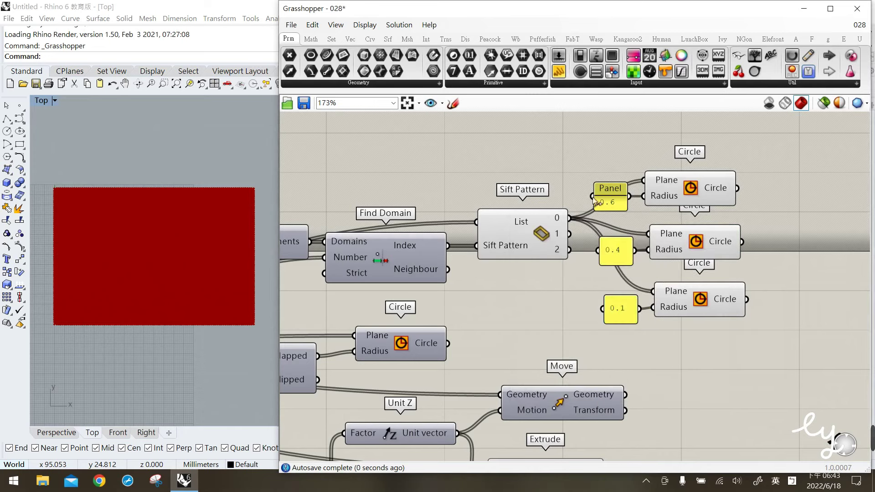
# - Wire Sift Pattern outputs 1 and 2 into the middle and lower Circle Plane inputs
pyautogui.click(516, 241)
pyautogui.moveTo(569, 234); pyautogui.dragTo(648, 234)
pyautogui.moveTo(554, 233)
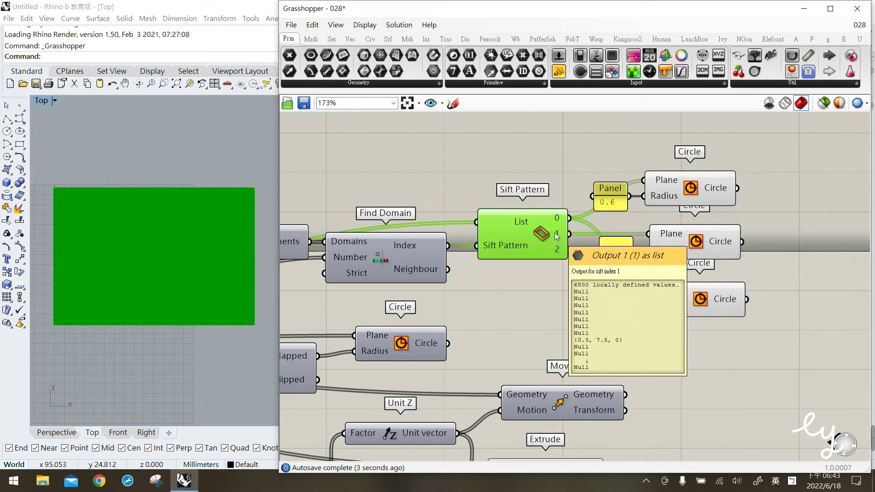
pyautogui.click(525, 309)
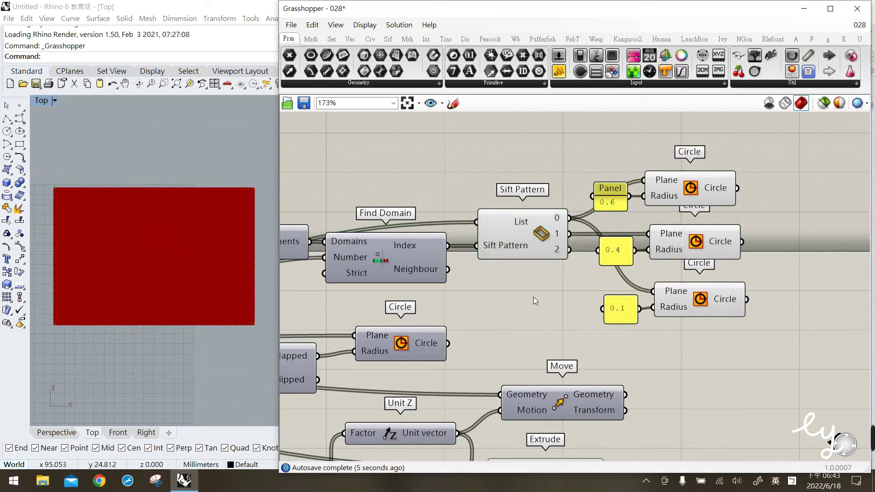
pyautogui.moveTo(564, 251); pyautogui.dragTo(653, 292)
# - Highlight the 0.6, 0.4 and 0.1 radius circles in turn to check the tree pattern
pyautogui.click(510, 249)
pyautogui.middleClick(510, 248)
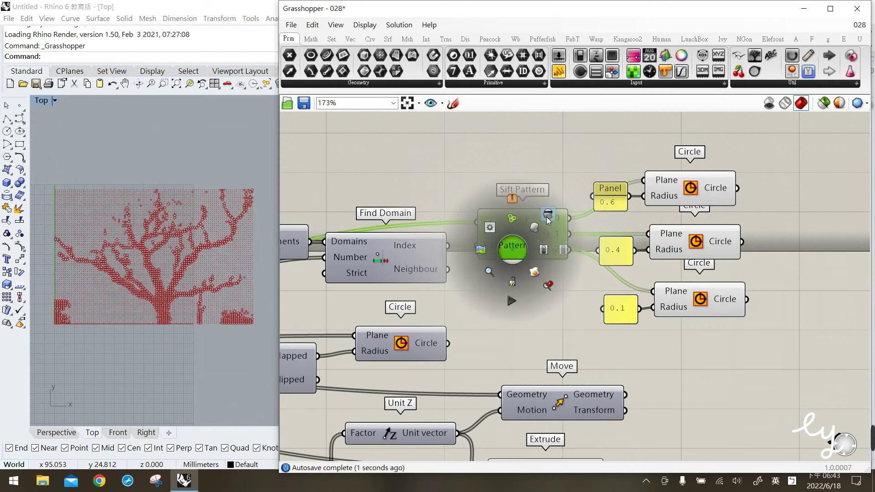
pyautogui.click(556, 281)
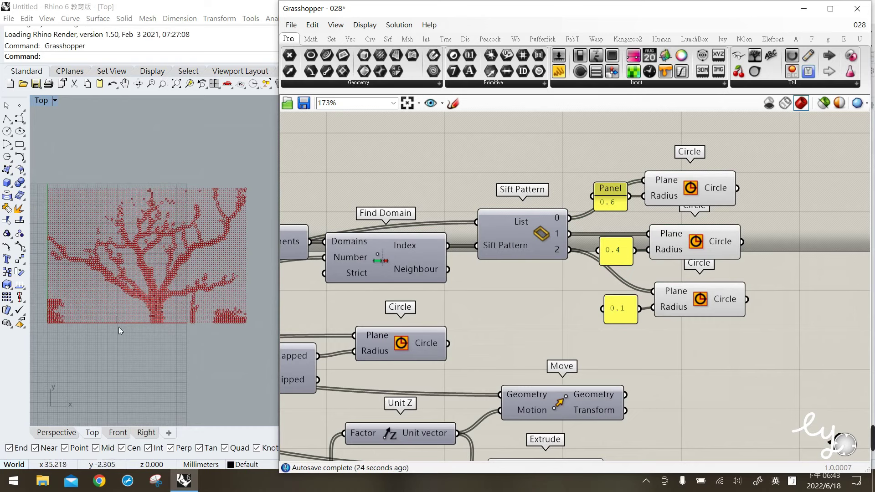
pyautogui.scroll(10, 139, 269)
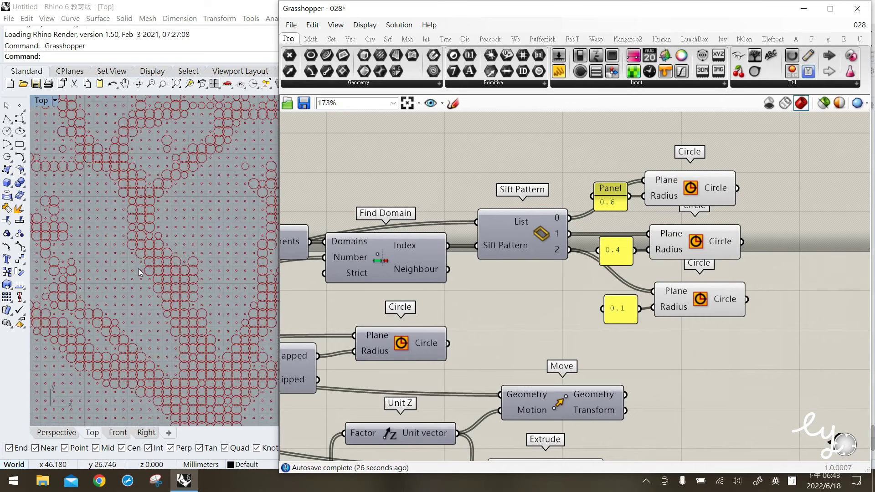
pyautogui.click(694, 189)
pyautogui.click(696, 244)
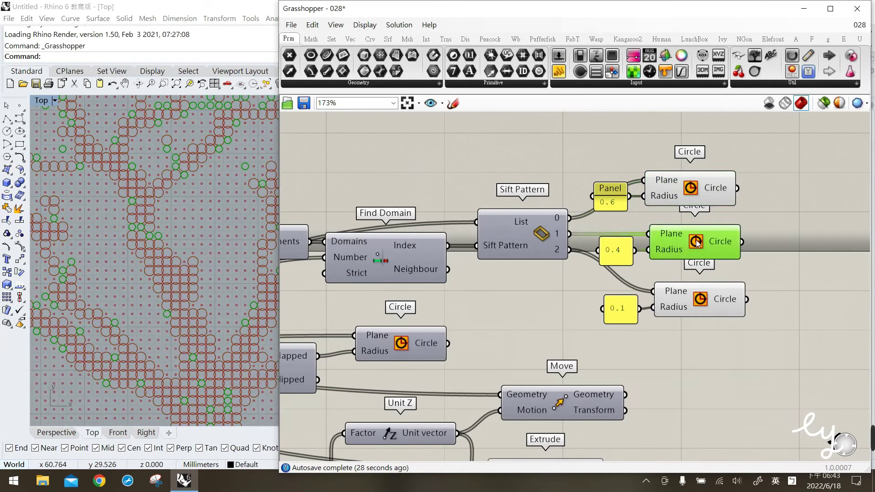
pyautogui.click(700, 303)
pyautogui.click(712, 360)
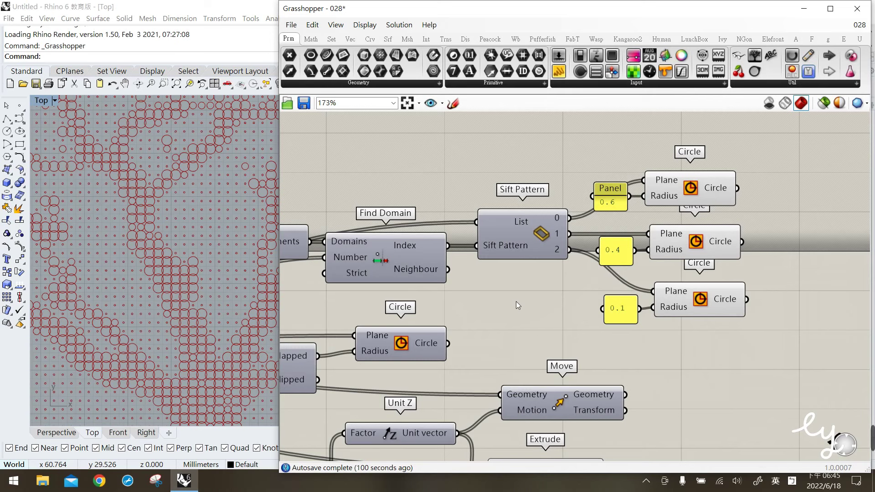
# - Select the three Circle components and their radius panels to hide their preview
pyautogui.scroll(5, 550, 252)
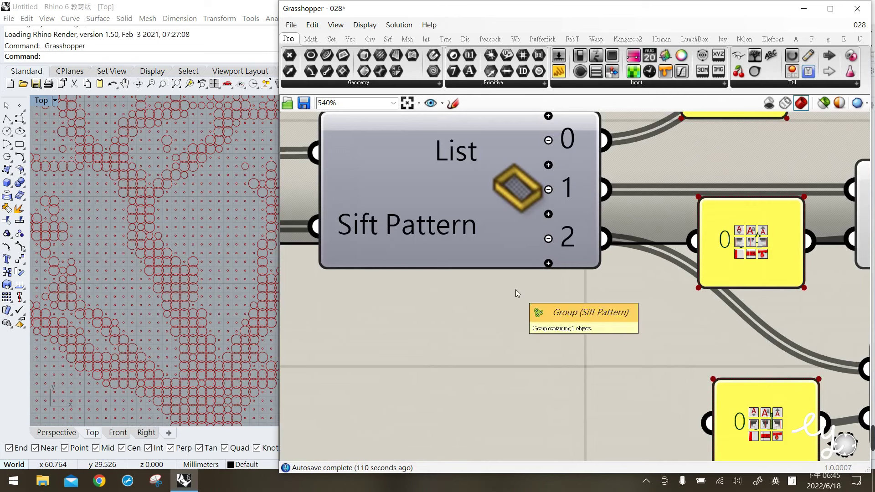
pyautogui.scroll(-5, 520, 328)
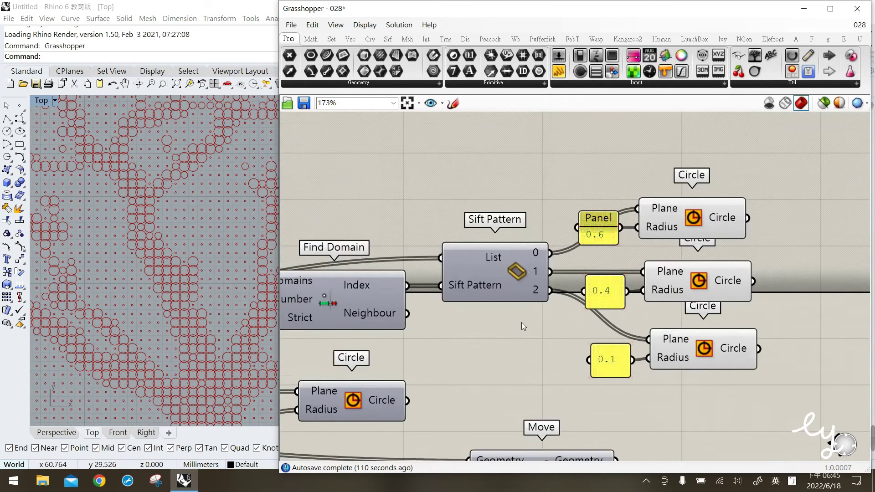
pyautogui.moveTo(522, 349); pyautogui.dragTo(566, 341, button='right')
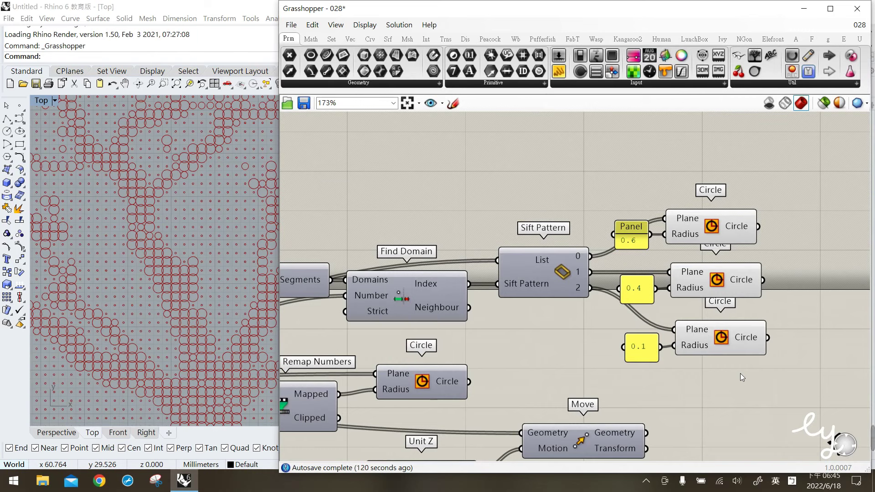
pyautogui.moveTo(774, 389); pyautogui.dragTo(616, 182)
pyautogui.middleClick(708, 349)
# - Confirm hiding the circles' preview and pan out to see the whole definition
pyautogui.click(744, 313)
pyautogui.click(529, 170)
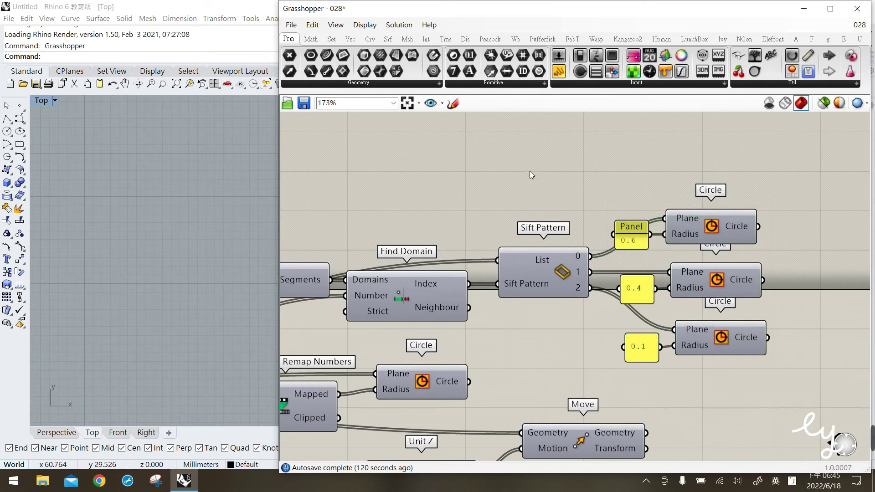
pyautogui.scroll(-3, 633, 294)
pyautogui.moveTo(493, 347); pyautogui.dragTo(575, 336, button='right')
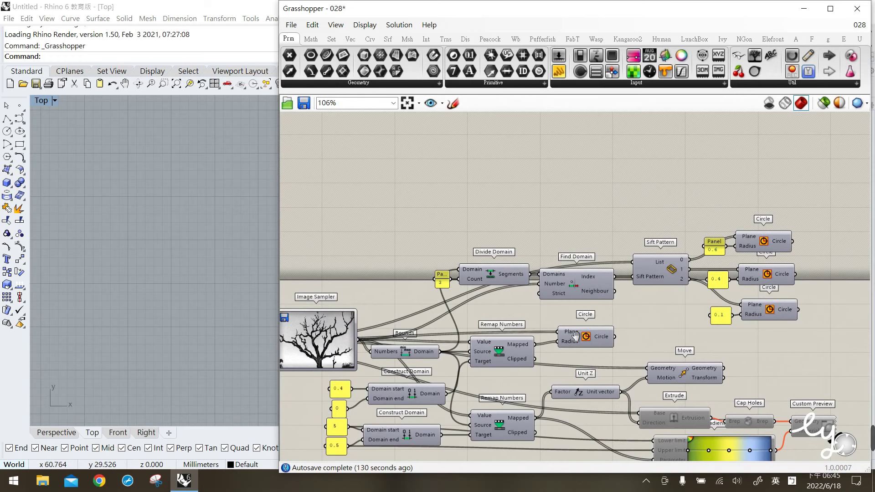
pyautogui.moveTo(576, 336); pyautogui.dragTo(583, 341, button='right')
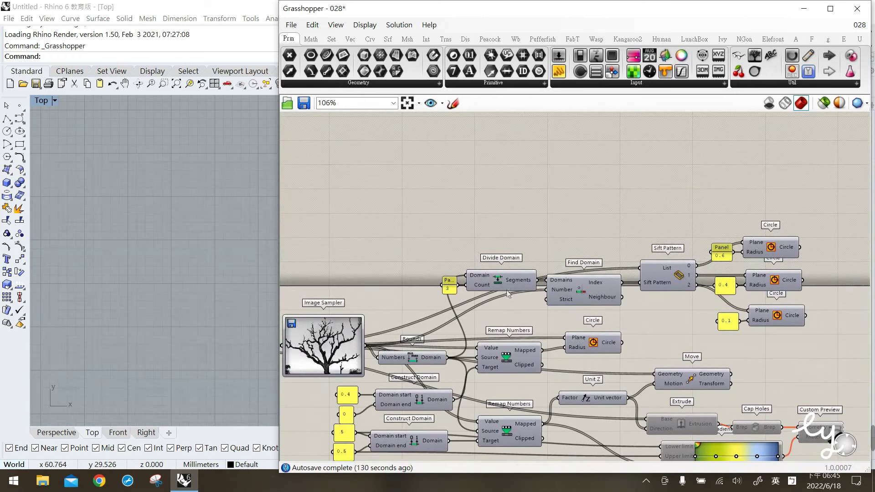
pyautogui.scroll(3, 501, 287)
# - Copy Divide Domain, Find Domain and the count-3 panel upward, keeping their input wires
pyautogui.moveTo(604, 332); pyautogui.dragTo(403, 253)
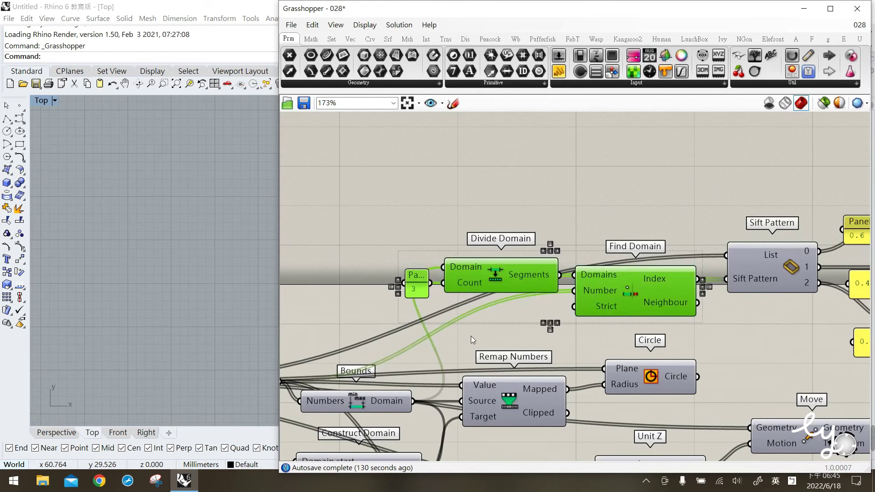
pyautogui.scroll(-4, 472, 334)
pyautogui.moveTo(485, 346); pyautogui.dragTo(485, 195)
pyautogui.click(461, 267)
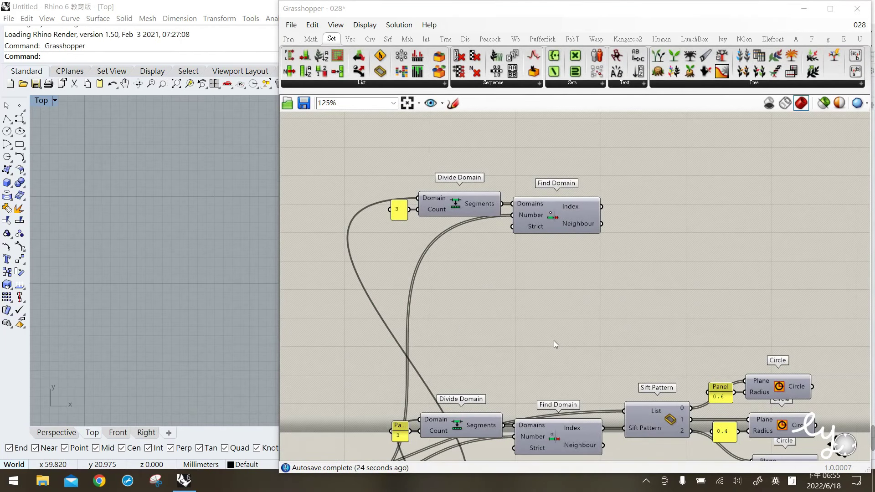
# - Add a Series component to the canvas
pyautogui.doubleClick(638, 153)
pyautogui.write('se')
pyautogui.click(628, 112)
pyautogui.click(634, 153)
pyautogui.keyDown('ctrl'); pyautogui.keyDown('alt'); pyautogui.click(634, 153); pyautogui.keyUp('alt'); pyautogui.keyUp('ctrl')
pyautogui.scroll(2, 633, 153)
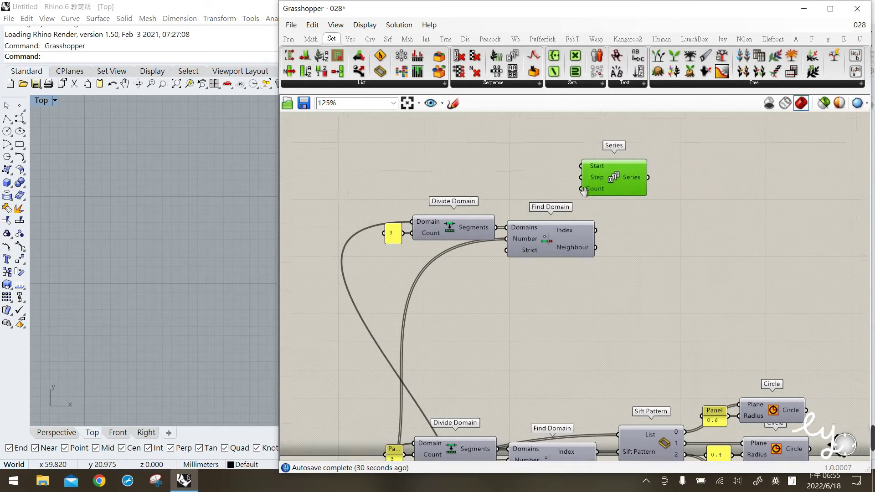
# - Feed Series a 0.1 panel for Start/Step and an 8 panel for Count, then reposition them
pyautogui.doubleClick(543, 185)
pyautogui.write('"0.1')
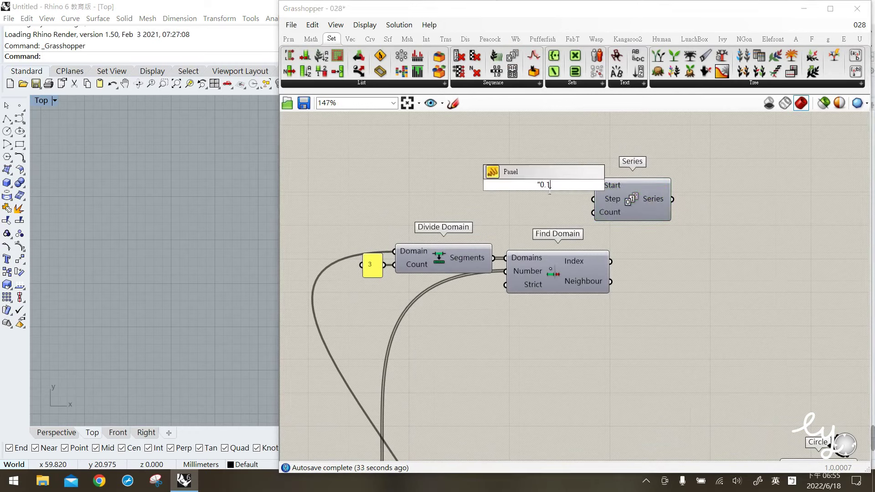
pyautogui.press('Return')
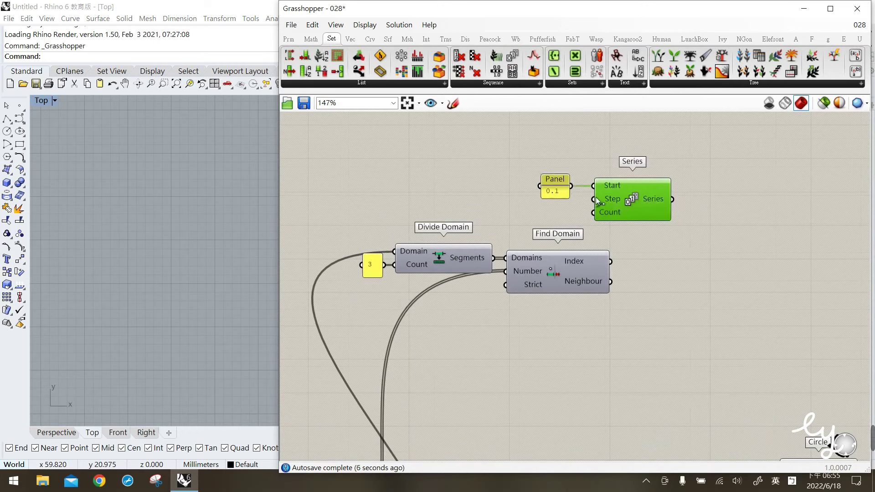
pyautogui.doubleClick(563, 212)
pyautogui.write('"8')
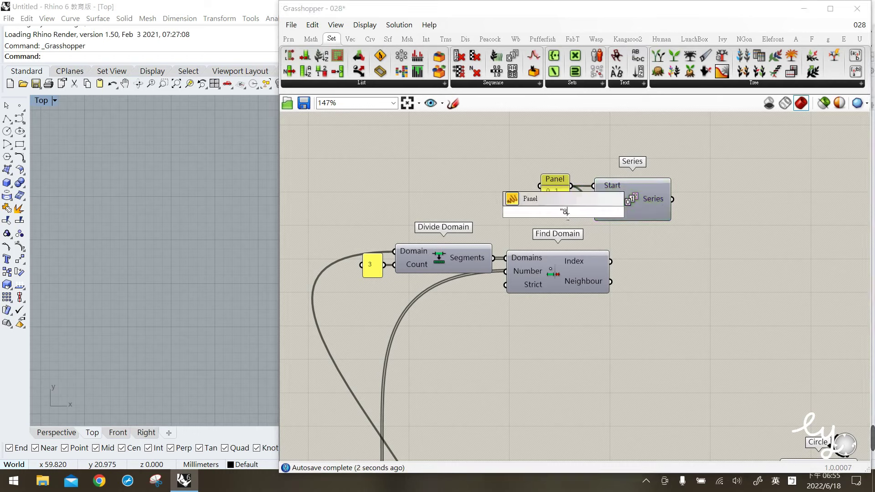
pyautogui.press('Return')
pyautogui.moveTo(594, 213); pyautogui.dragTo(576, 212)
pyautogui.moveTo(681, 214); pyautogui.dragTo(538, 174)
pyautogui.moveTo(619, 188); pyautogui.dragTo(552, 178)
pyautogui.click(655, 220)
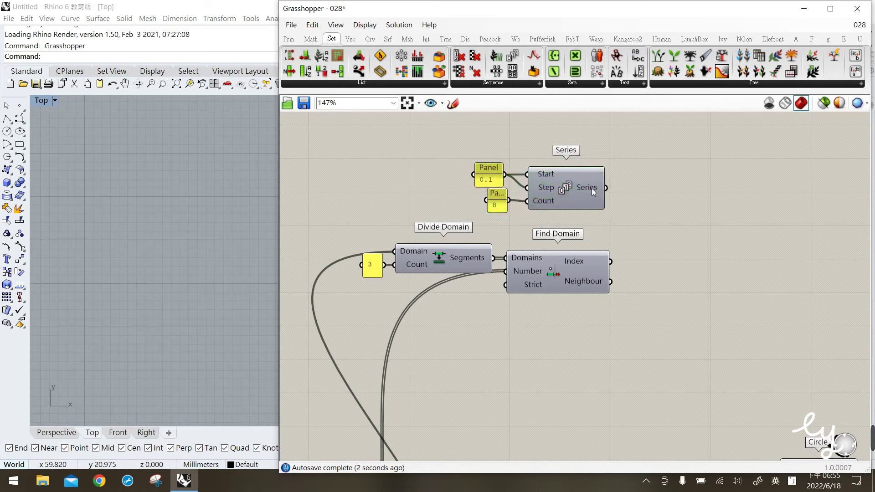
# - Change the copied Divide Domain's count panel from 3 to 8
pyautogui.moveTo(591, 187)
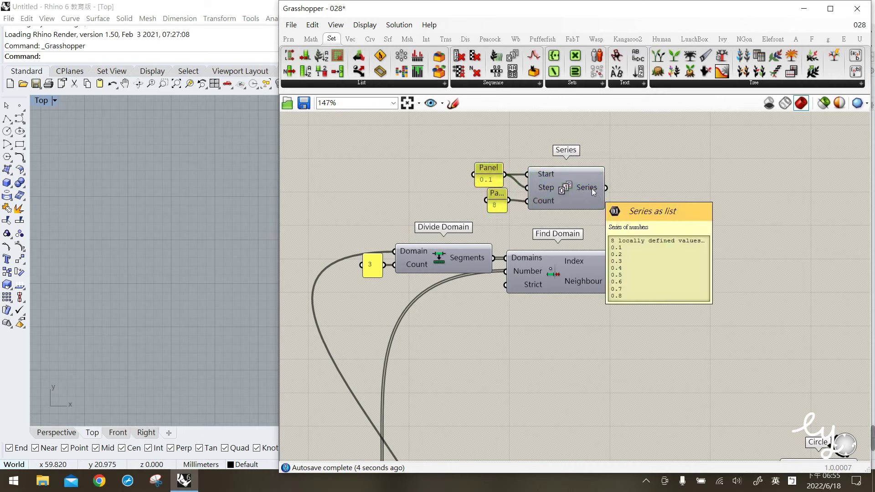
pyautogui.click(494, 205)
pyautogui.moveTo(453, 227); pyautogui.dragTo(488, 214, button='right')
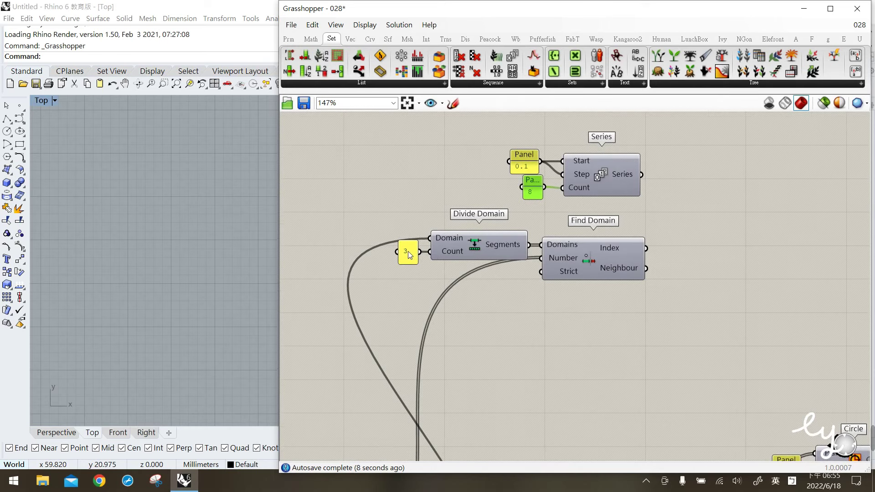
pyautogui.doubleClick(408, 251)
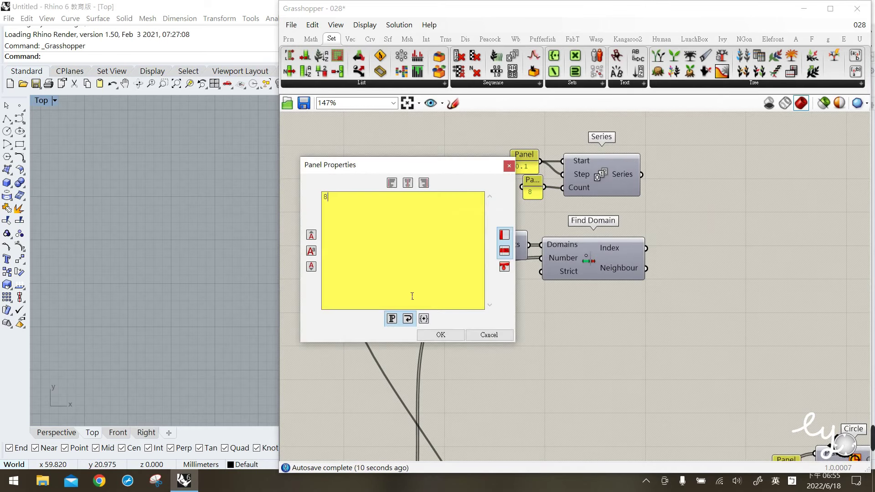
pyautogui.click(440, 334)
pyautogui.click(540, 314)
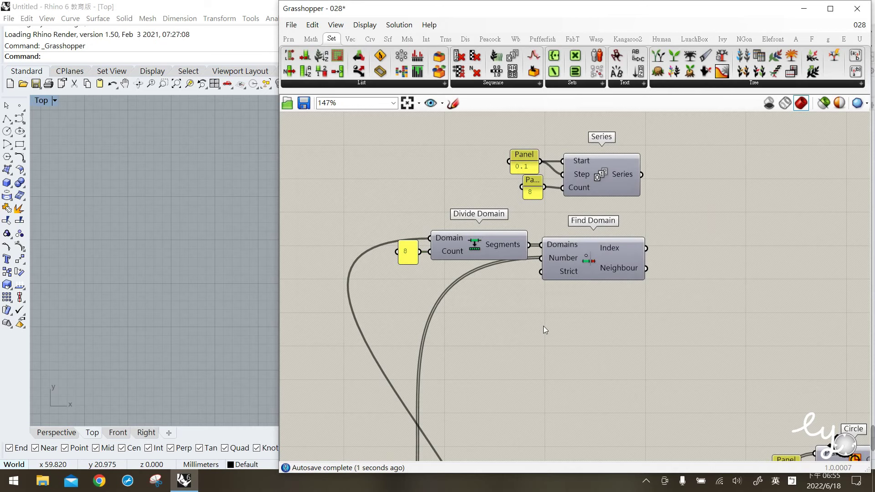
# - Inspect Find Domain's inputs and trace the Image Sampler's wiring
pyautogui.click(562, 259)
pyautogui.moveTo(476, 425); pyautogui.dragTo(515, 346, button='right')
pyautogui.scroll(-2, 516, 345)
pyautogui.moveTo(476, 378); pyautogui.dragTo(505, 329, button='right')
pyautogui.click(399, 437)
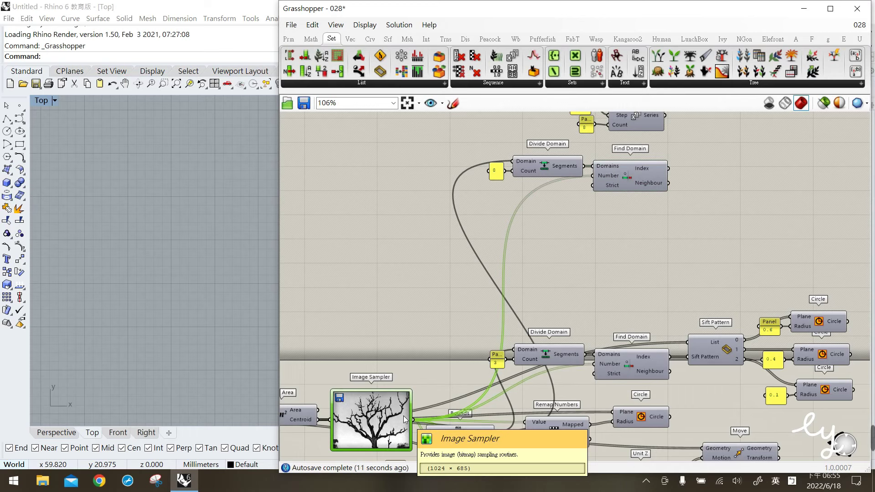
# - Add a Sort List component beside the copied domains
pyautogui.doubleClick(572, 249)
pyautogui.write('so')
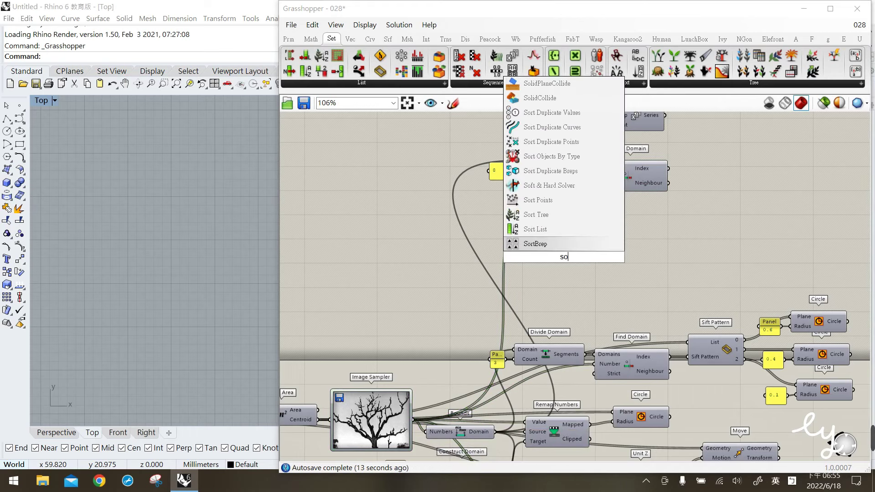
pyautogui.write('rt')
pyautogui.click(548, 228)
pyautogui.click(563, 256)
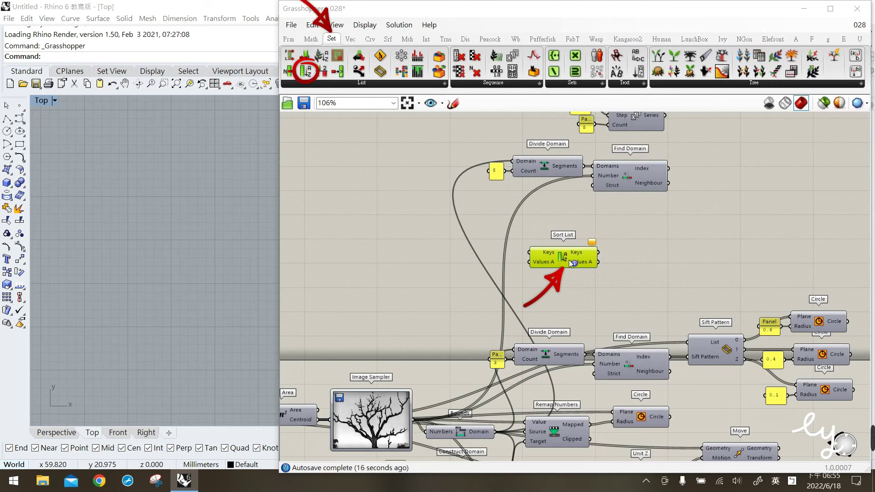
pyautogui.moveTo(571, 263); pyautogui.dragTo(556, 227)
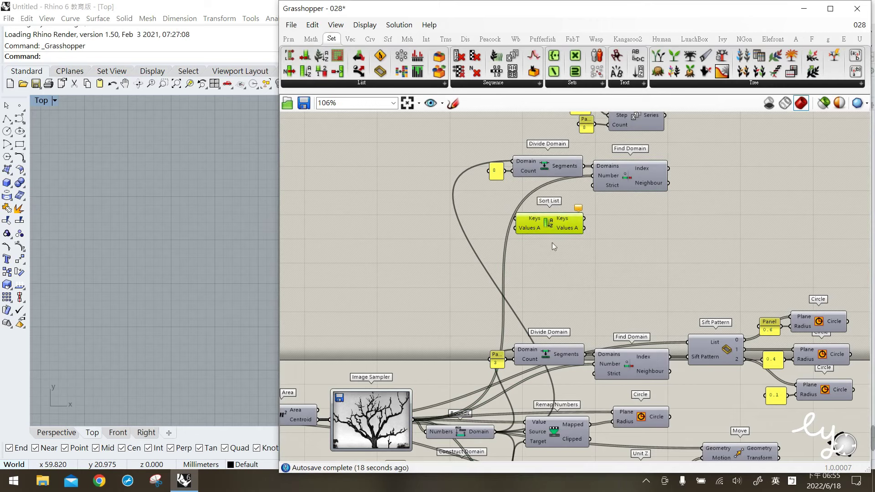
# - Sort the image brightness values and feed the sorted keys into Find Domain's Number input
pyautogui.moveTo(417, 419); pyautogui.dragTo(522, 220)
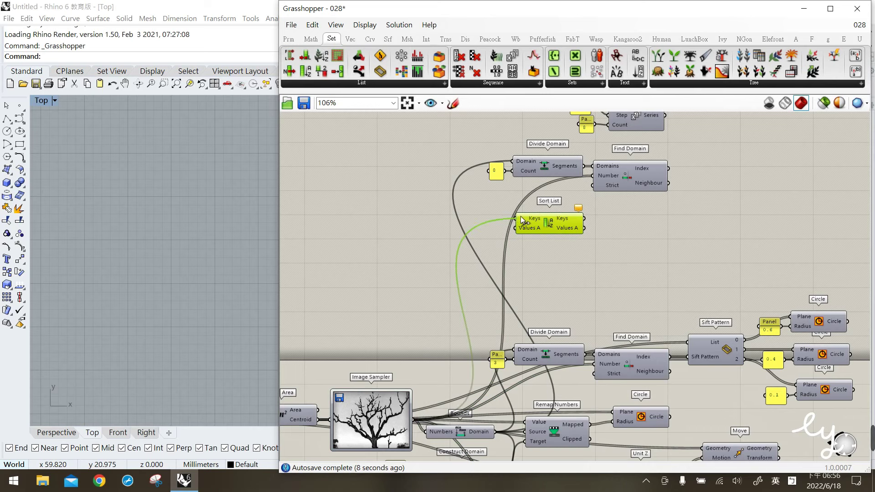
pyautogui.click(552, 278)
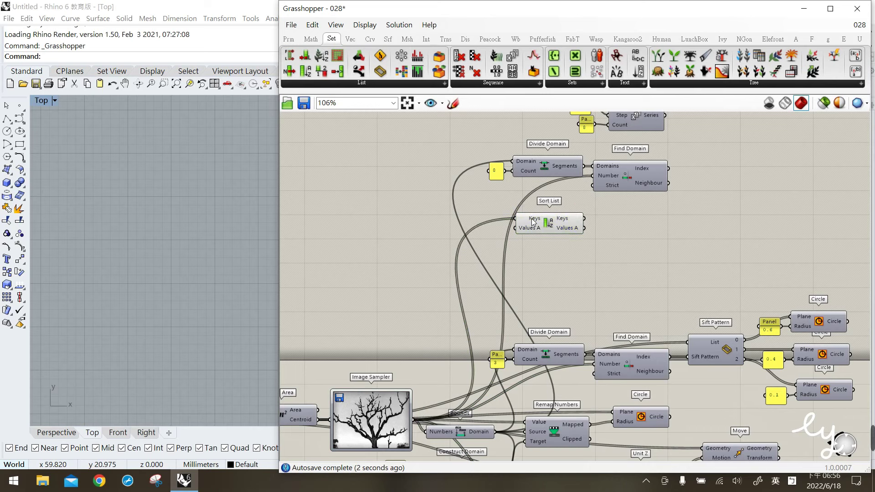
pyautogui.moveTo(533, 222)
pyautogui.moveTo(374, 338); pyautogui.dragTo(420, 332, button='right')
pyautogui.moveTo(379, 413); pyautogui.dragTo(561, 222)
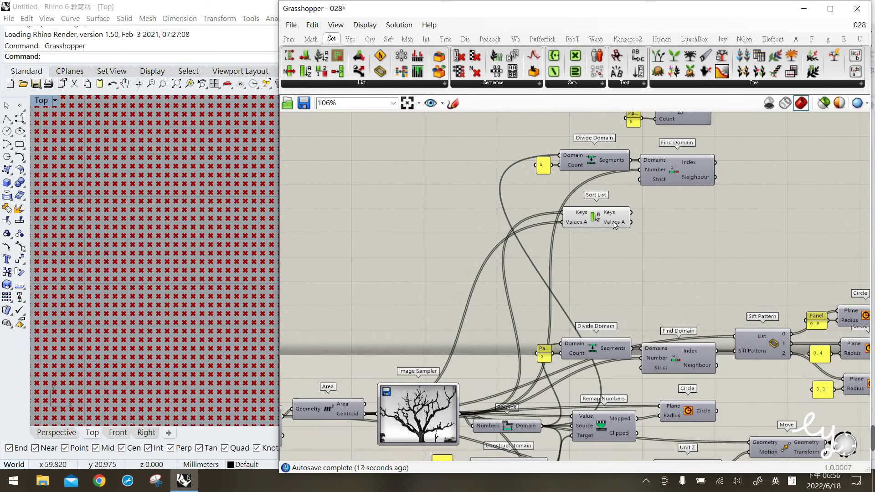
pyautogui.moveTo(609, 225); pyautogui.dragTo(611, 204)
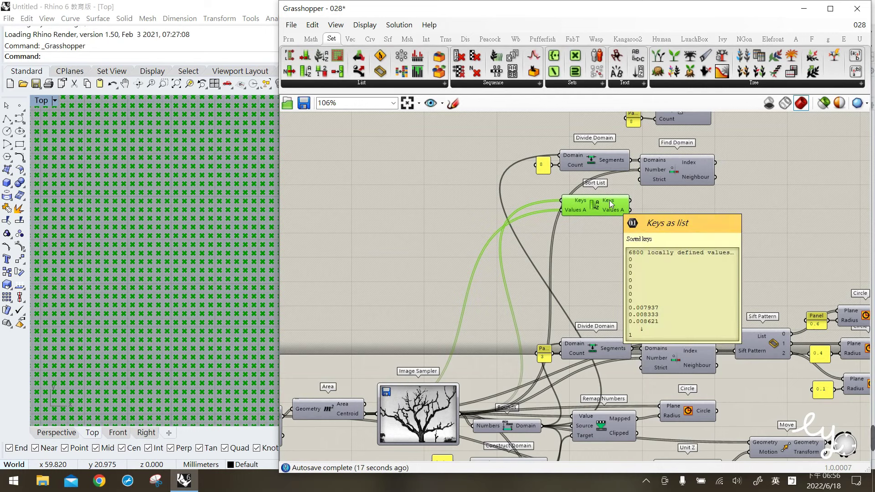
pyautogui.scroll(2, 615, 244)
pyautogui.moveTo(592, 233); pyautogui.dragTo(603, 198)
pyautogui.click(638, 303)
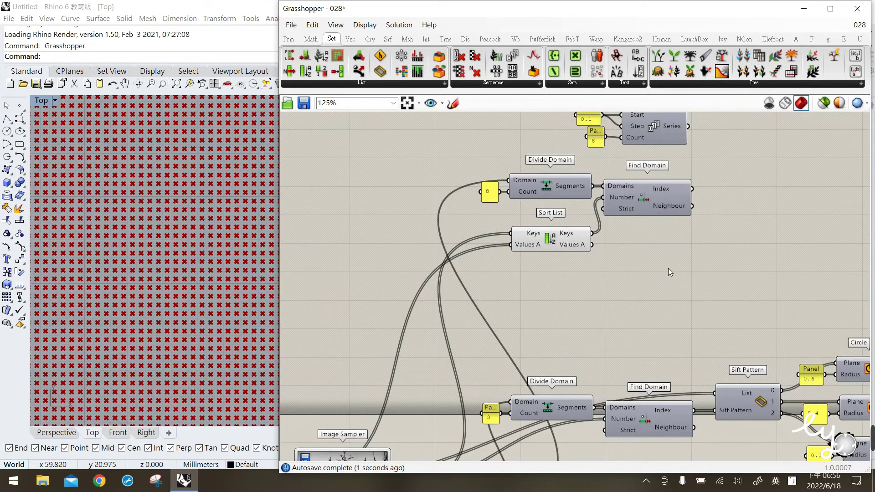
pyautogui.moveTo(660, 280); pyautogui.dragTo(617, 297, button='right')
# - Add panels displaying Find Domain's indices and the sorted brightness keys
pyautogui.doubleClick(725, 232)
pyautogui.write('Panel')
pyautogui.press('Return')
pyautogui.moveTo(626, 213); pyautogui.dragTo(844, 375)
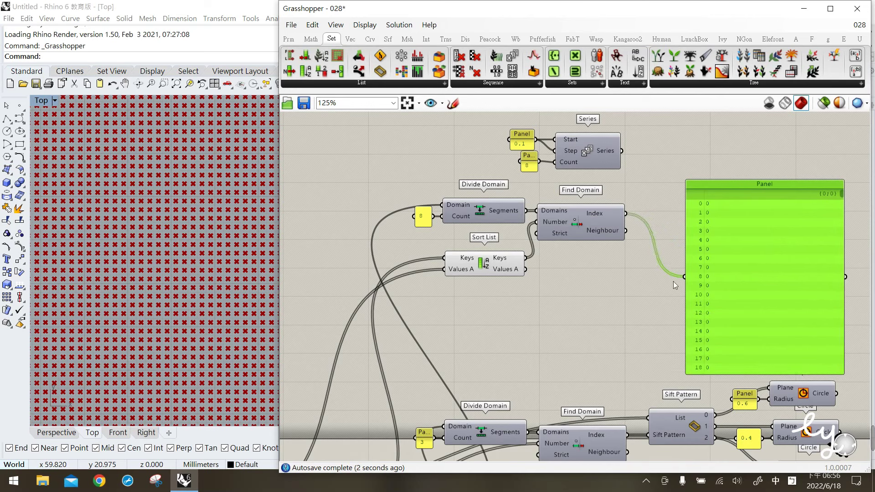
pyautogui.doubleClick(604, 333)
pyautogui.write('//')
pyautogui.press('Return')
pyautogui.moveTo(530, 261); pyautogui.dragTo(589, 319)
pyautogui.moveTo(644, 347); pyautogui.dragTo(672, 421)
pyautogui.moveTo(629, 364); pyautogui.dragTo(641, 386)
# - Add a panel listing Divide Domain's eight segments, 0–0.125 through 0.875–1
pyautogui.doubleClick(608, 286)
pyautogui.write('Panel')
pyautogui.press('Return')
pyautogui.moveTo(597, 287); pyautogui.dragTo(613, 223)
pyautogui.moveTo(527, 211); pyautogui.dragTo(576, 218)
pyautogui.moveTo(655, 242); pyautogui.dragTo(665, 276)
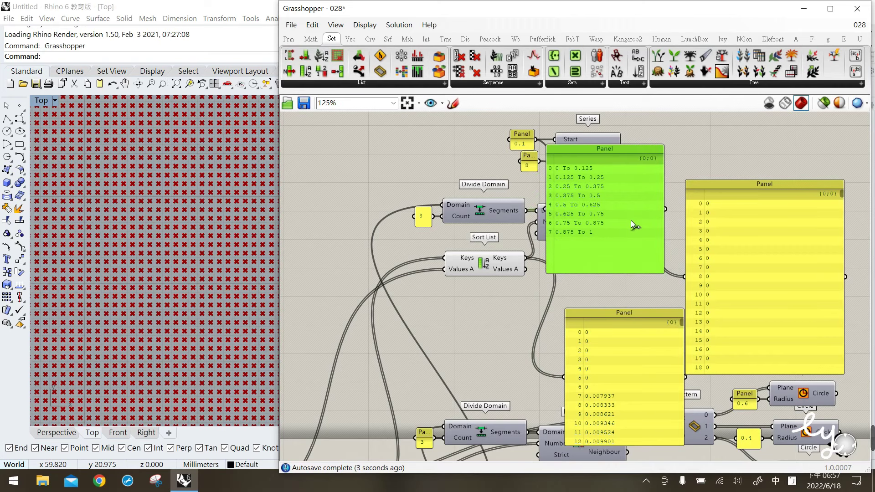
# - Sketch marks linking the first sorted key to the 0 To 0.125 domain, then clear them
pyautogui.moveTo(630, 220); pyautogui.dragTo(643, 236)
pyautogui.moveTo(639, 302); pyautogui.dragTo(583, 263, button='right')
pyautogui.click(700, 264)
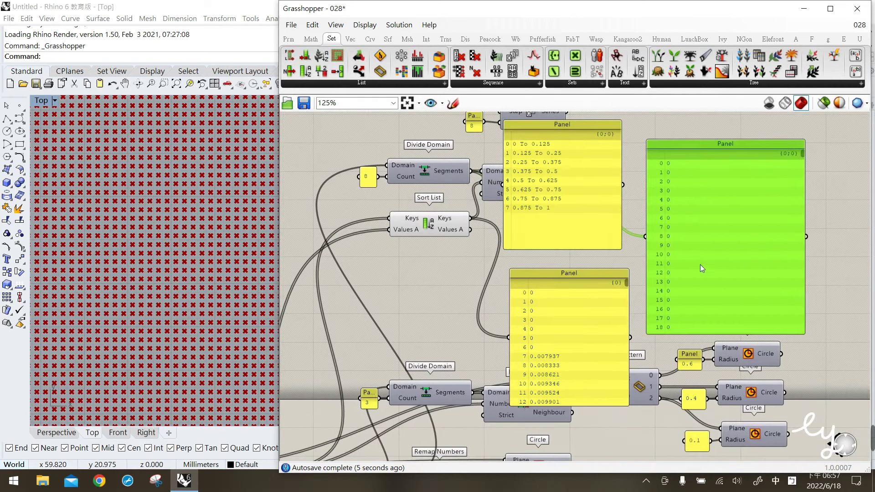
pyautogui.click(519, 395)
pyautogui.scroll(1, 550, 301)
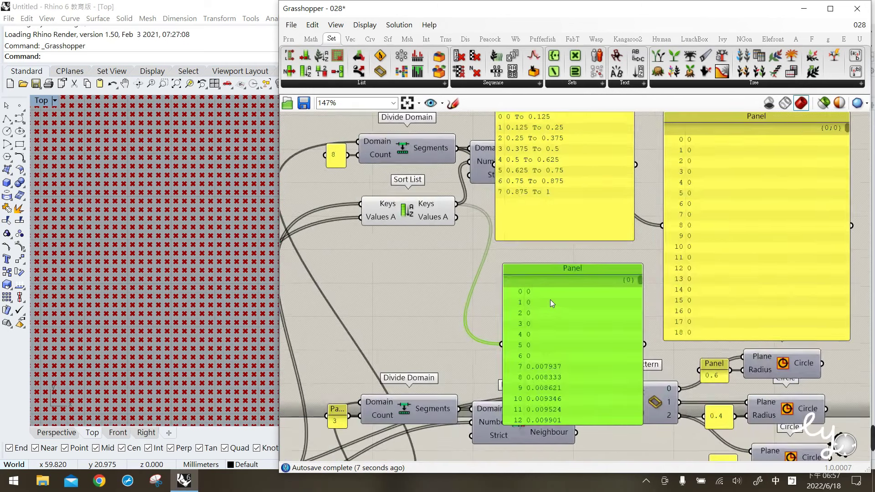
pyautogui.click(452, 103)
pyautogui.moveTo(520, 296)
pyautogui.mouseDown()
pyautogui.moveTo(530, 302)
pyautogui.moveTo(533, 283)
pyautogui.moveTo(518, 282)
pyautogui.moveTo(519, 294)
pyautogui.mouseUp()
pyautogui.scroll(-2, 600, 194)
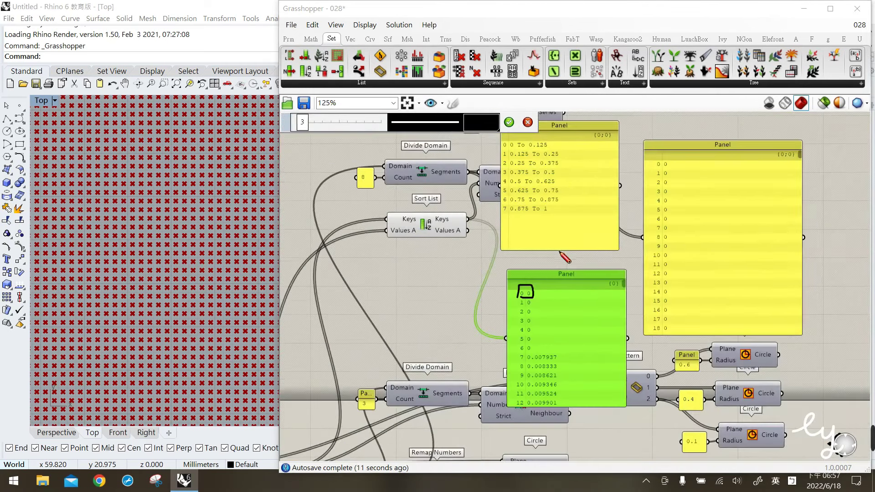
pyautogui.moveTo(503, 151)
pyautogui.mouseDown()
pyautogui.moveTo(547, 154)
pyautogui.moveTo(552, 142)
pyautogui.moveTo(501, 141)
pyautogui.moveTo(512, 150)
pyautogui.moveTo(505, 157)
pyautogui.moveTo(496, 145)
pyautogui.moveTo(505, 140)
pyautogui.mouseUp()
pyautogui.moveTo(515, 292); pyautogui.dragTo(525, 293)
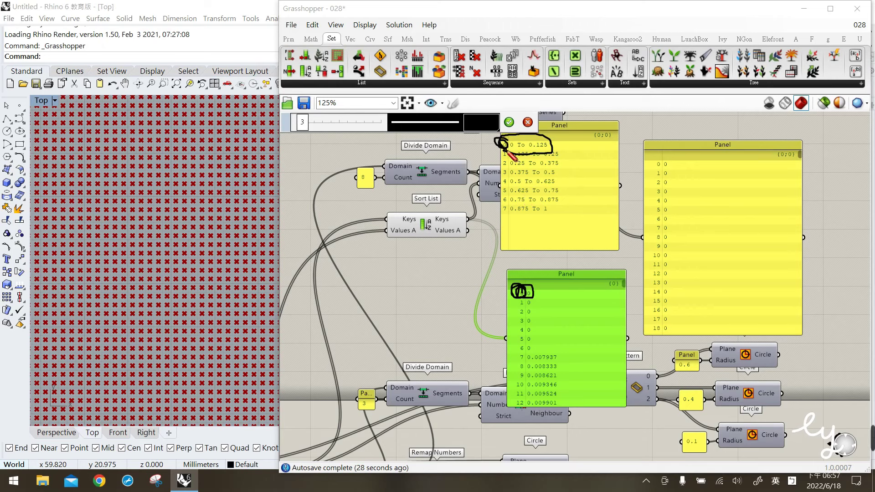
pyautogui.moveTo(501, 144)
pyautogui.mouseDown()
pyautogui.moveTo(515, 144)
pyautogui.moveTo(504, 144)
pyautogui.mouseUp()
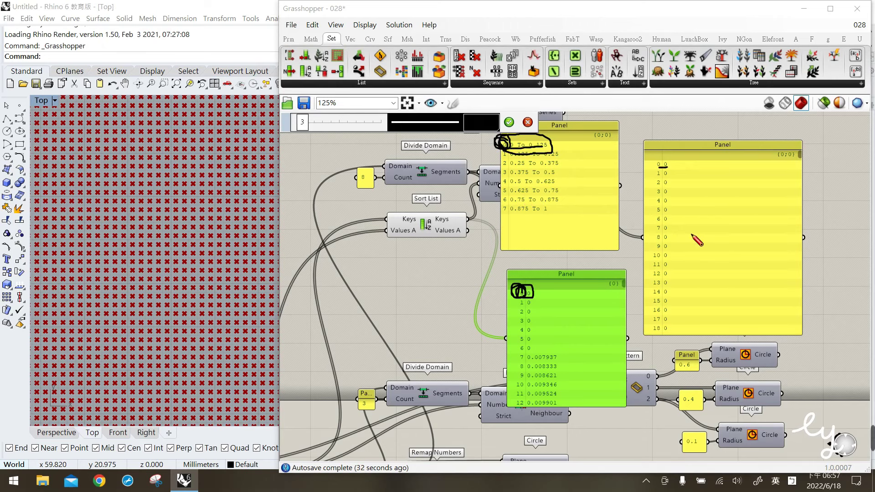
pyautogui.press('Escape')
# - Sketch marks linking row 2561 to the 0.75 To 0.875 domain, then close the sketch
pyautogui.moveTo(799, 162); pyautogui.dragTo(795, 228)
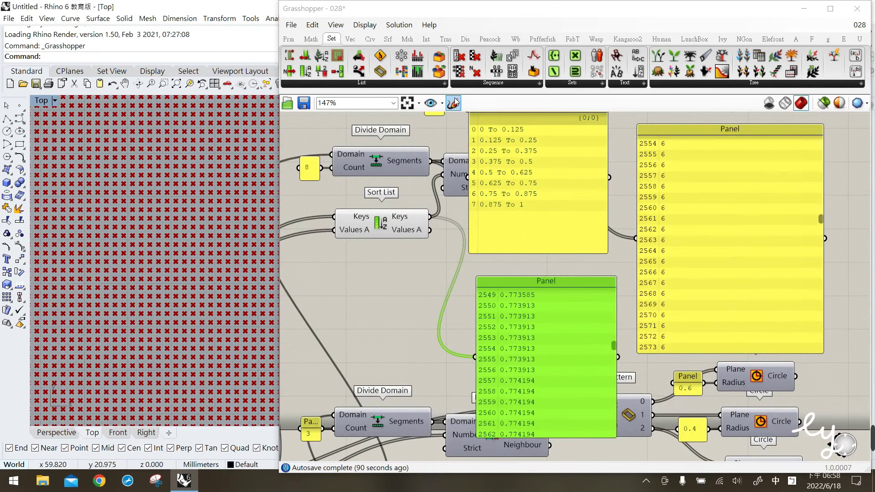
pyautogui.click(452, 103)
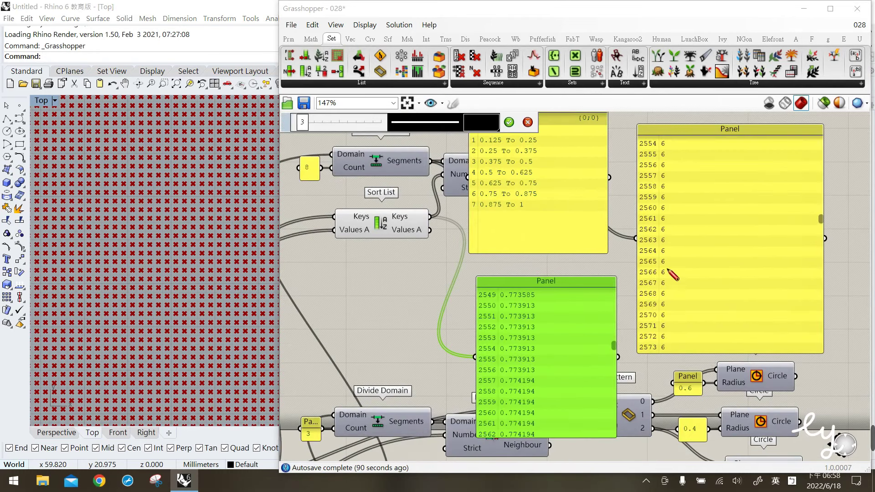
pyautogui.moveTo(639, 226)
pyautogui.mouseDown()
pyautogui.moveTo(678, 230)
pyautogui.moveTo(679, 214)
pyautogui.moveTo(640, 211)
pyautogui.moveTo(638, 225)
pyautogui.mouseUp()
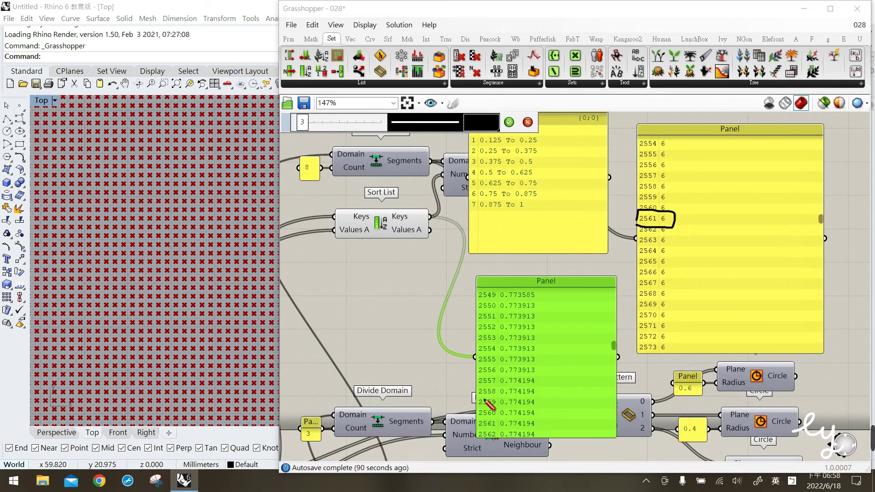
pyautogui.moveTo(474, 429); pyautogui.dragTo(542, 428)
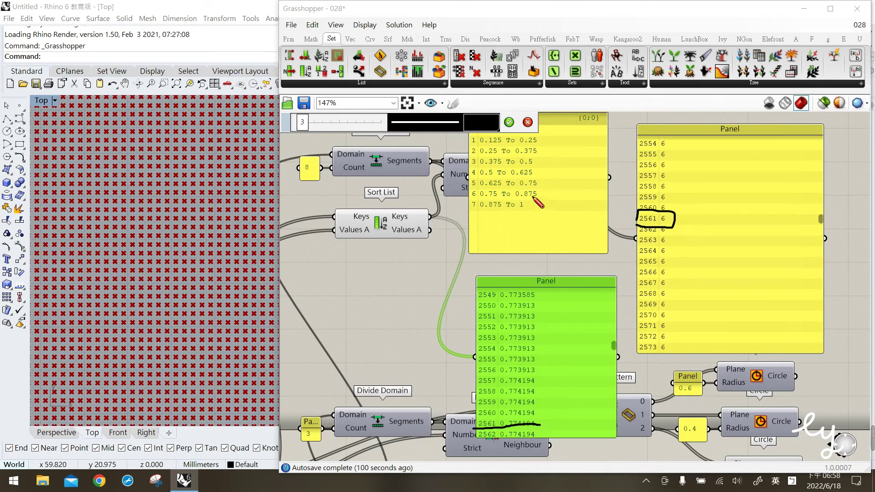
pyautogui.moveTo(469, 197)
pyautogui.mouseDown()
pyautogui.moveTo(547, 193)
pyautogui.moveTo(467, 197)
pyautogui.mouseUp()
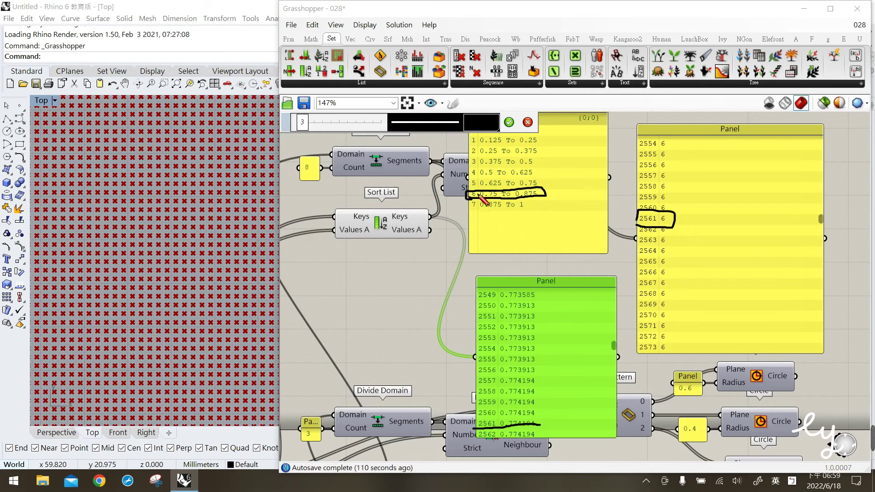
pyautogui.moveTo(468, 193); pyautogui.dragTo(471, 202)
pyautogui.moveTo(639, 222); pyautogui.dragTo(678, 211)
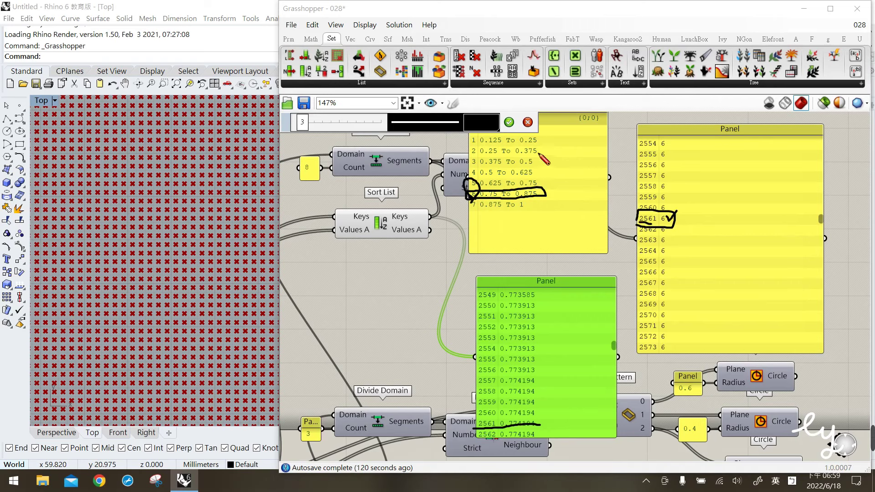
pyautogui.click(528, 122)
# - Delete the sorted-keys panel and the domain-range panel
pyautogui.press('Delete')
pyautogui.click(540, 208)
pyautogui.press('Delete')
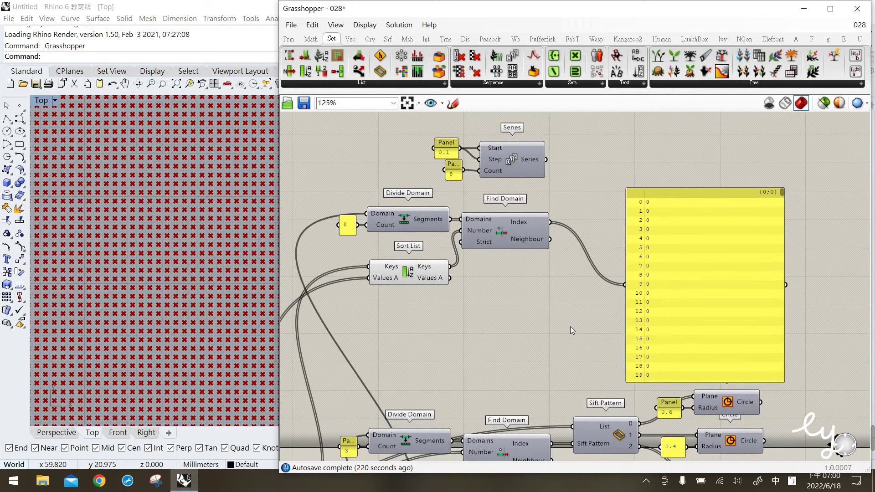
# - Place Create Set from the Sets dropdown and wire Find Domain's Index into its List input
pyautogui.moveTo(527, 226)
pyautogui.moveTo(780, 194); pyautogui.dragTo(780, 214)
pyautogui.moveTo(775, 250); pyautogui.dragTo(768, 209)
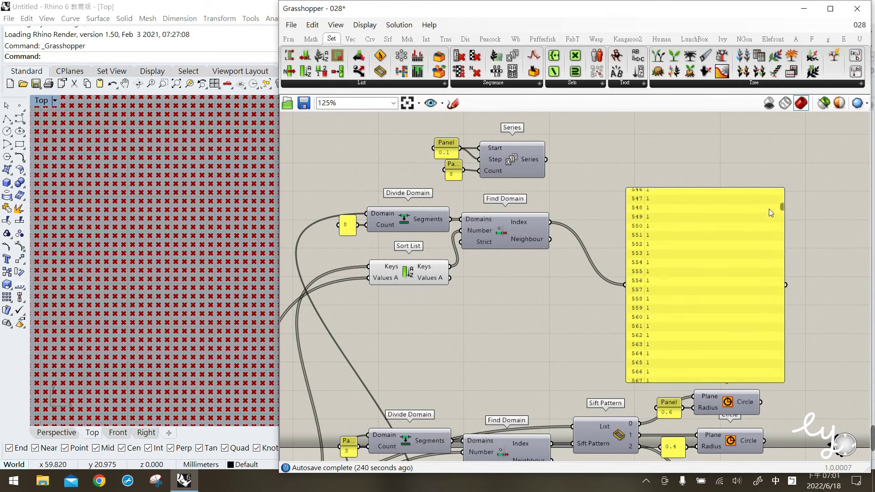
pyautogui.moveTo(769, 208); pyautogui.dragTo(570, 190)
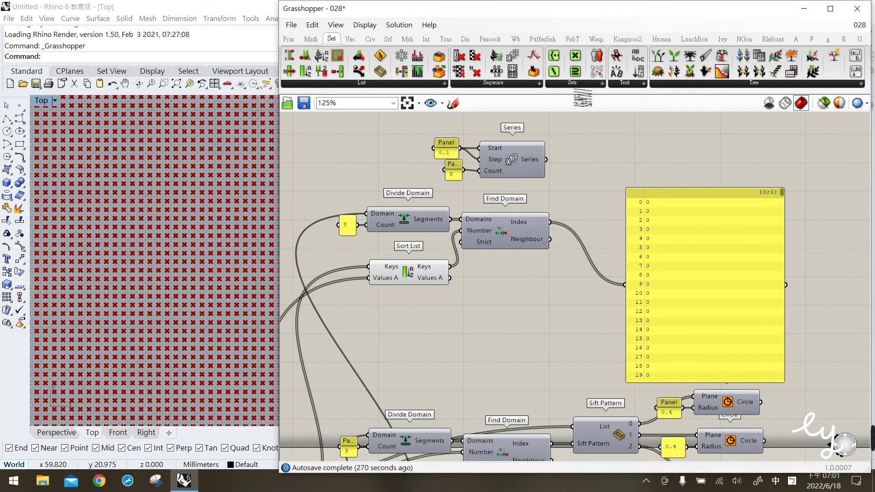
pyautogui.click(572, 83)
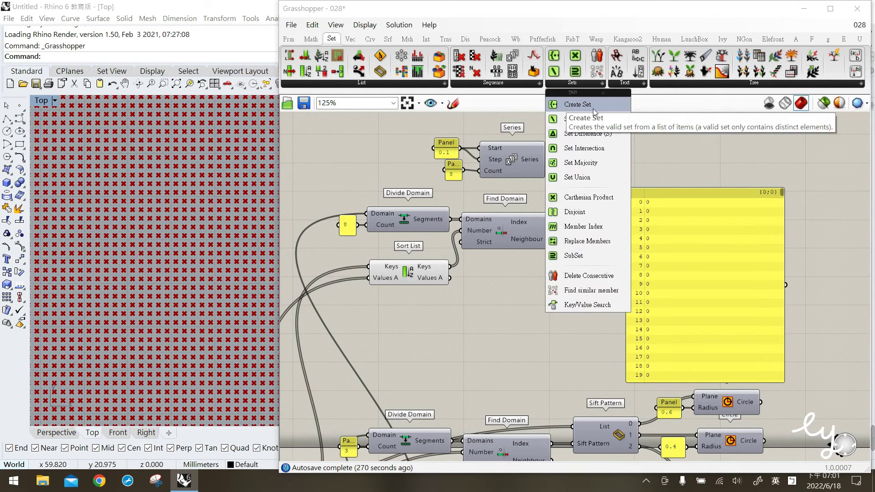
pyautogui.moveTo(587, 106); pyautogui.dragTo(606, 179)
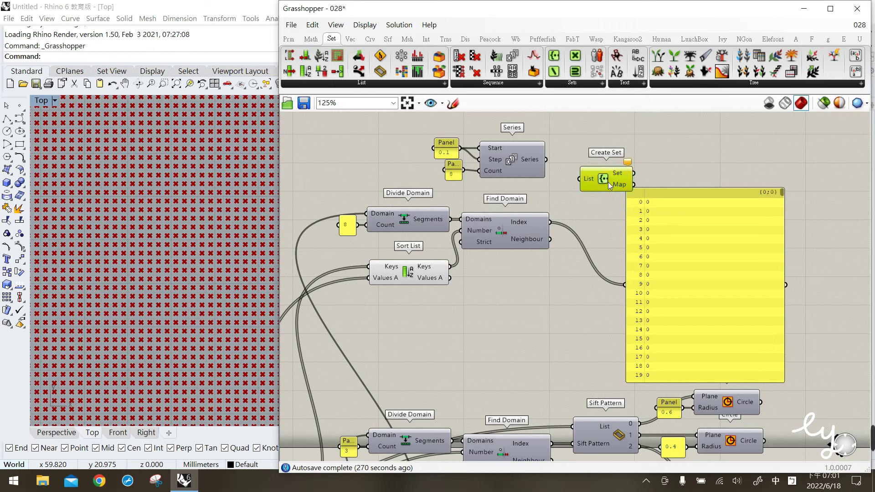
pyautogui.click(524, 231)
pyautogui.moveTo(551, 223); pyautogui.dragTo(581, 180)
# - Align Create Set and replace the Find Domain wire so the panel lists indices 0–7
pyautogui.moveTo(676, 238); pyautogui.dragTo(714, 230)
pyautogui.moveTo(610, 176); pyautogui.dragTo(603, 222)
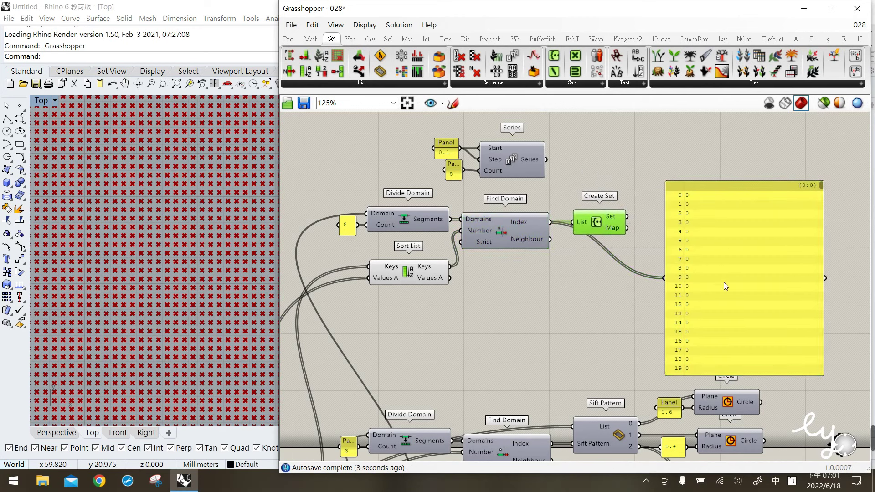
pyautogui.moveTo(631, 217); pyautogui.dragTo(663, 277)
pyautogui.click(614, 314)
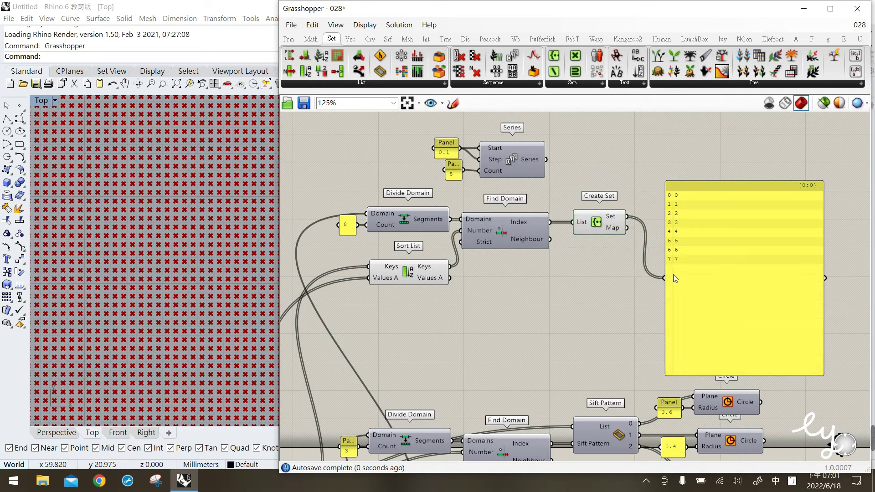
pyautogui.moveTo(519, 222)
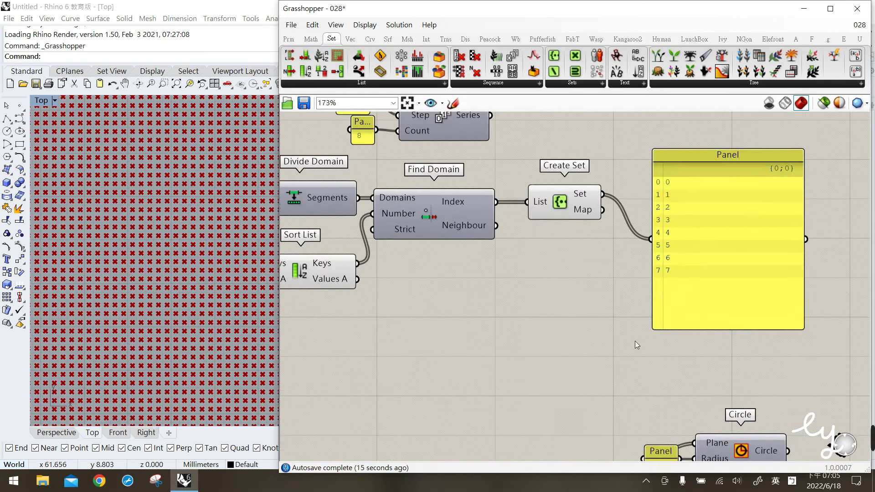
# - Copy Create Set and its result panel below the originals
pyautogui.moveTo(704, 257); pyautogui.dragTo(686, 194)
pyautogui.moveTo(712, 308); pyautogui.dragTo(573, 382)
pyautogui.click(507, 299)
# - Add a sample panel listing a, a, b, c, c, d, d, d with Multiline Data off
pyautogui.moveTo(524, 325); pyautogui.dragTo(586, 238, button='right')
pyautogui.doubleClick(494, 310)
pyautogui.write('Pan')
pyautogui.press('Return')
pyautogui.doubleClick(498, 313)
pyautogui.write('a')
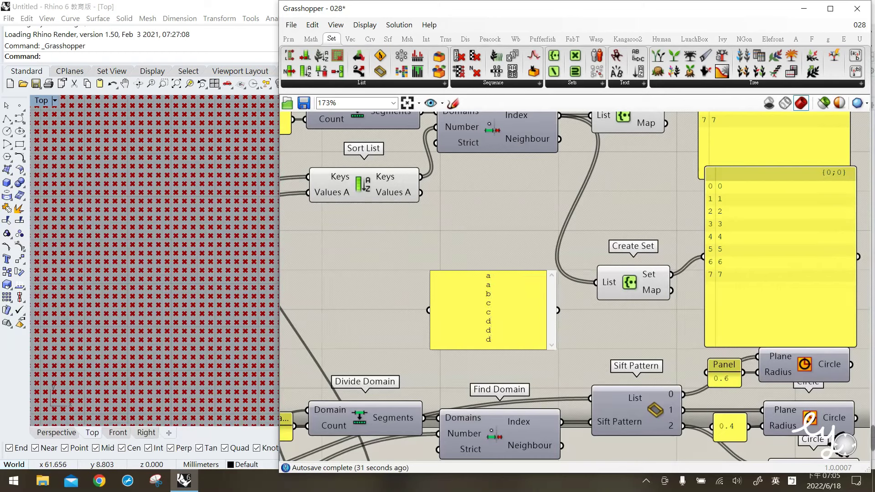
pyautogui.click(512, 225)
pyautogui.rightClick(497, 284)
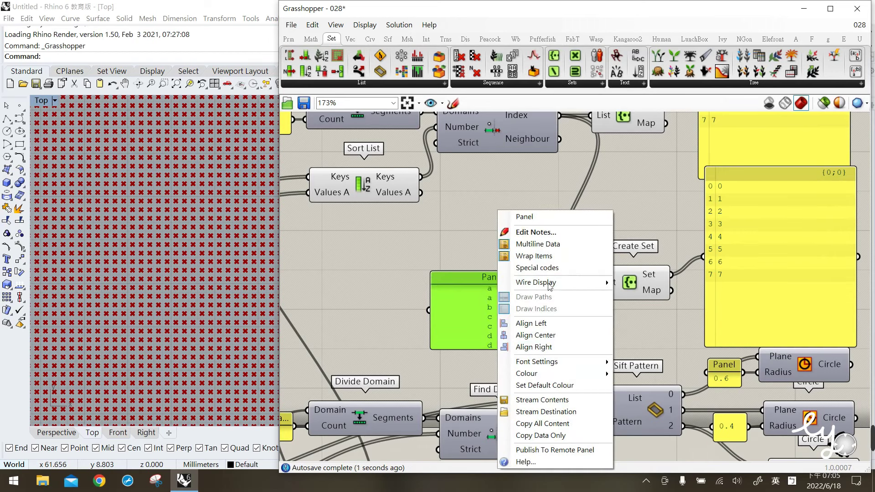
pyautogui.click(533, 249)
# - Resize and position the letters panel, then feed it into the copied Create Set's List input
pyautogui.moveTo(520, 280); pyautogui.dragTo(531, 228)
pyautogui.moveTo(568, 296); pyautogui.dragTo(541, 382)
pyautogui.moveTo(498, 319); pyautogui.dragTo(534, 312)
pyautogui.moveTo(579, 291); pyautogui.dragTo(596, 283)
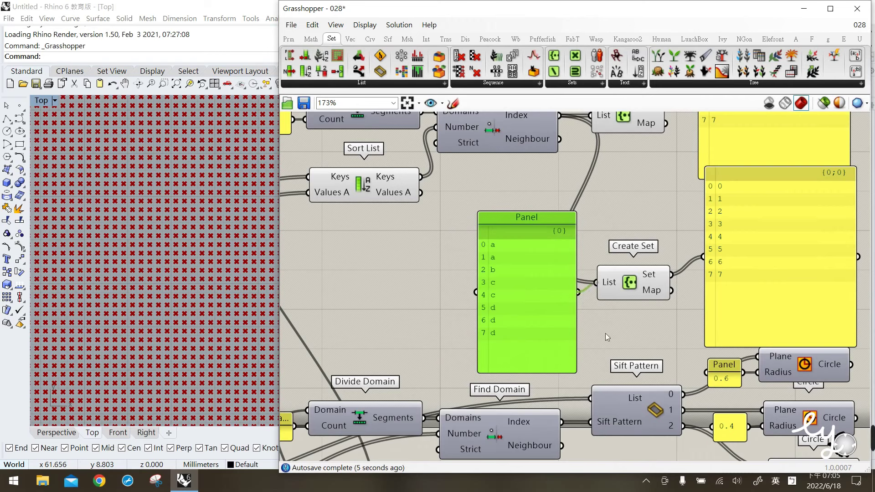
pyautogui.moveTo(694, 280); pyautogui.dragTo(640, 280, button='right')
pyautogui.moveTo(685, 241); pyautogui.dragTo(677, 282)
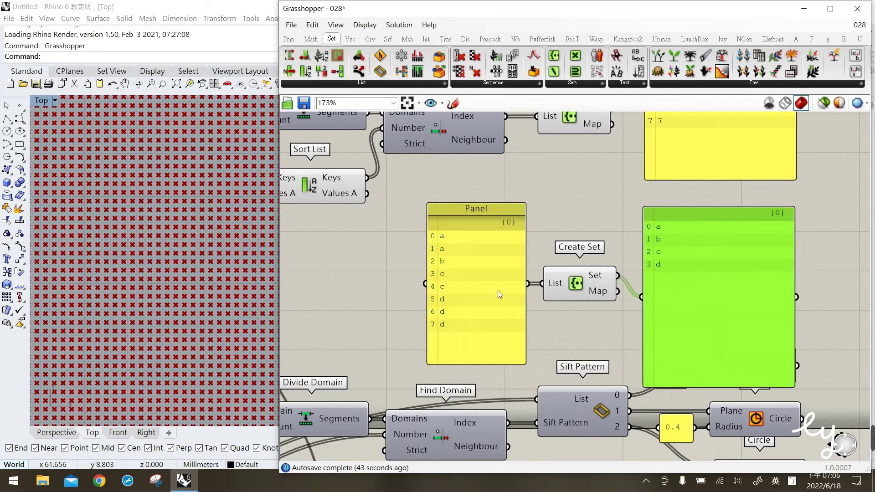
# - Bring the Map output (0, 0, 1, 2, 2, 3, 3, 3) into view and sketch the a rows mapping to 0
pyautogui.moveTo(497, 290); pyautogui.dragTo(493, 272)
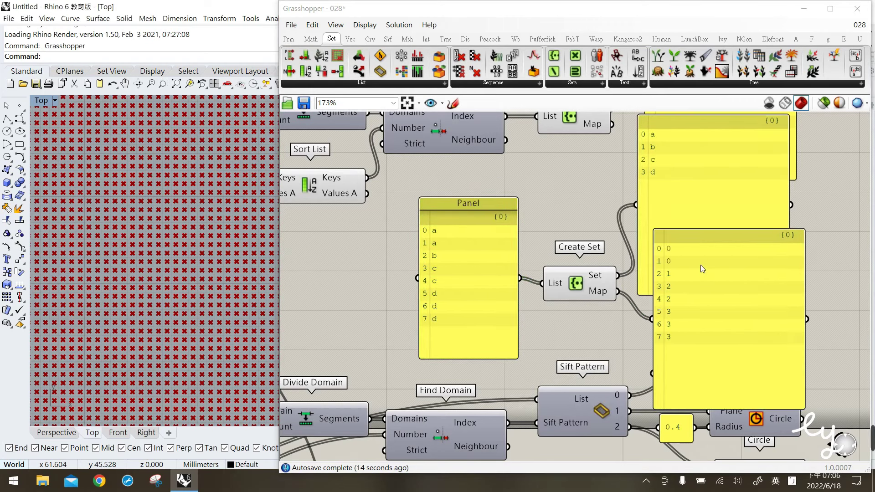
pyautogui.moveTo(701, 264); pyautogui.dragTo(689, 279)
pyautogui.click(454, 103)
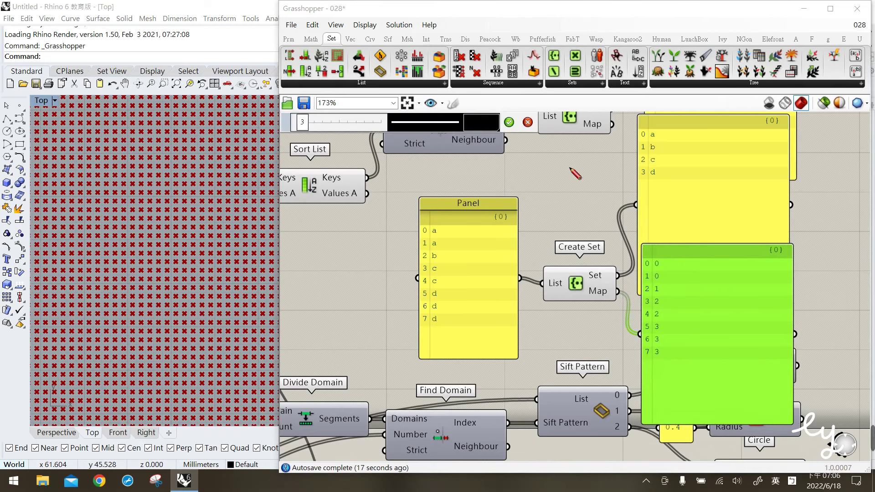
pyautogui.moveTo(657, 142)
pyautogui.mouseDown()
pyautogui.moveTo(637, 141)
pyautogui.moveTo(656, 152)
pyautogui.mouseUp()
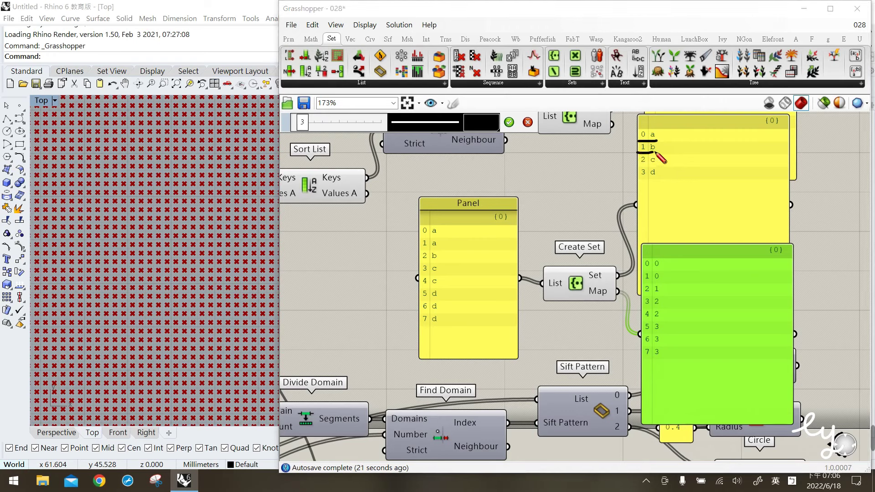
pyautogui.moveTo(420, 236)
pyautogui.mouseDown()
pyautogui.moveTo(443, 236)
pyautogui.moveTo(419, 250)
pyautogui.moveTo(441, 224)
pyautogui.moveTo(434, 251)
pyautogui.mouseUp()
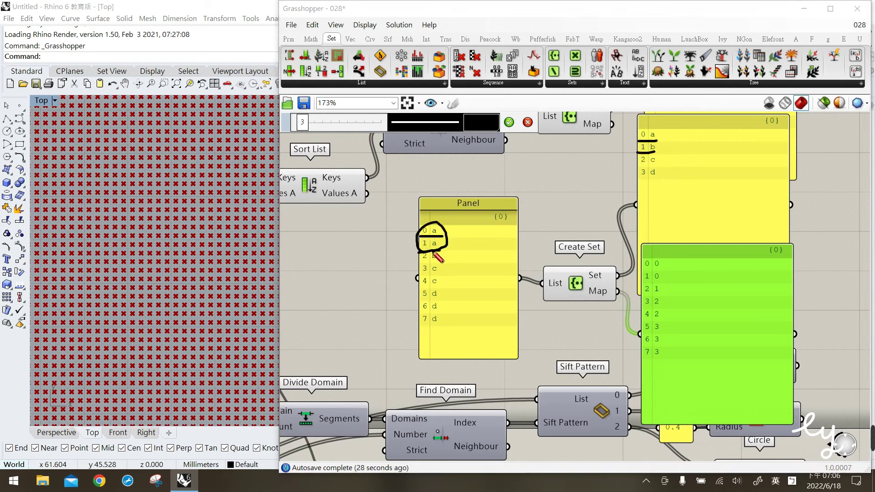
pyautogui.moveTo(645, 280)
pyautogui.mouseDown()
pyautogui.moveTo(667, 269)
pyautogui.moveTo(649, 278)
pyautogui.mouseUp()
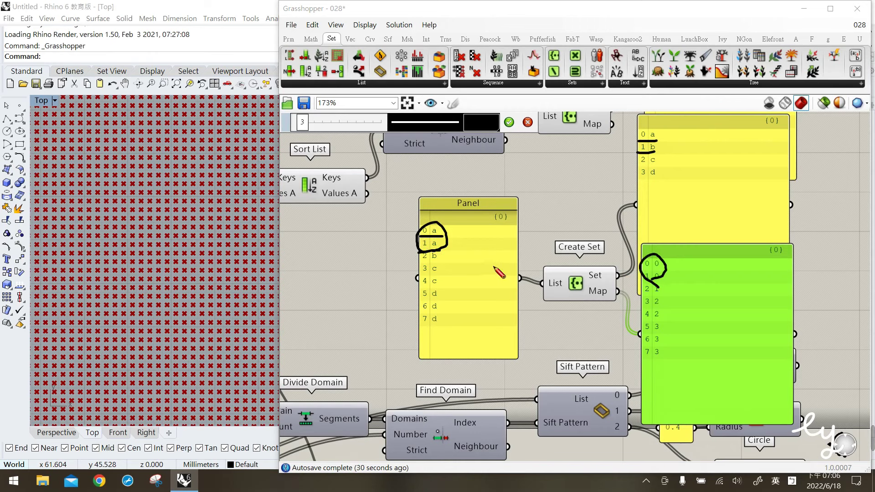
pyautogui.moveTo(437, 265)
pyautogui.mouseDown()
pyautogui.moveTo(424, 253)
pyautogui.moveTo(437, 268)
pyautogui.mouseUp()
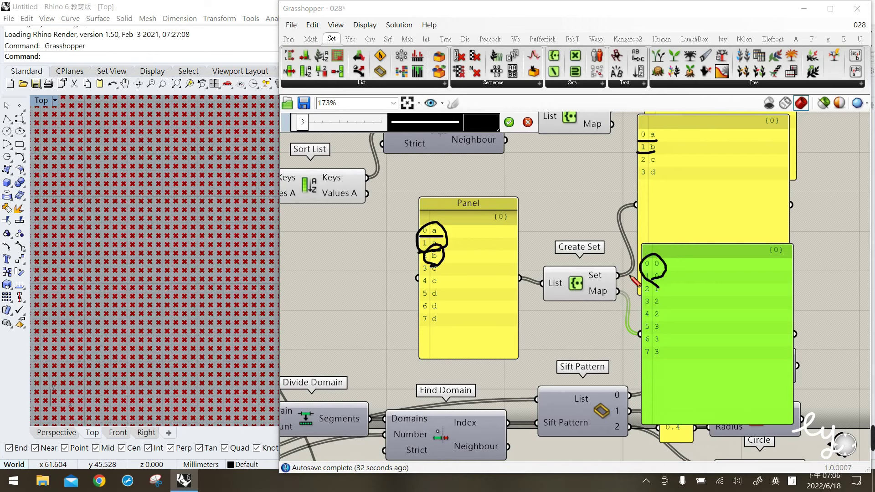
# - Sketch the b and c rows matching map values 1 and 2, then clear the sketches
pyautogui.moveTo(659, 296)
pyautogui.mouseDown()
pyautogui.moveTo(647, 283)
pyautogui.moveTo(655, 293)
pyautogui.mouseUp()
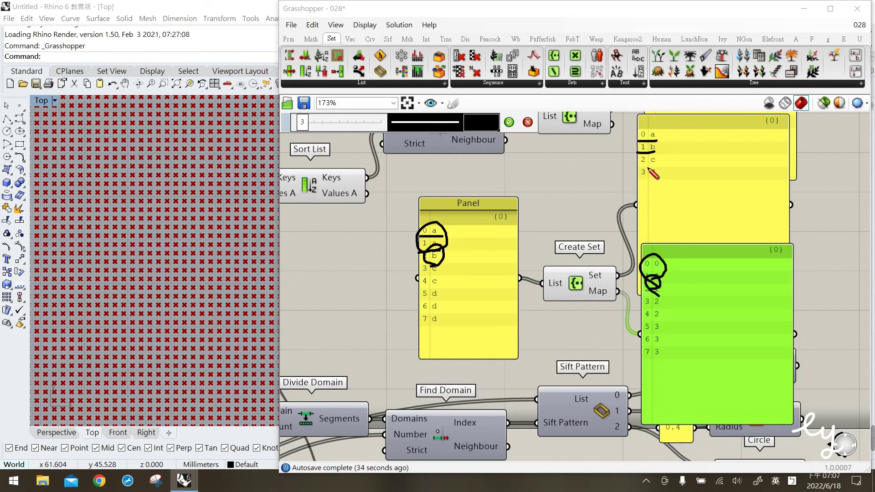
pyautogui.moveTo(638, 164); pyautogui.dragTo(656, 165)
pyautogui.moveTo(427, 262)
pyautogui.mouseDown()
pyautogui.moveTo(420, 286)
pyautogui.moveTo(443, 288)
pyautogui.moveTo(442, 261)
pyautogui.moveTo(418, 266)
pyautogui.mouseUp()
pyautogui.moveTo(646, 293)
pyautogui.mouseDown()
pyautogui.moveTo(641, 319)
pyautogui.moveTo(668, 319)
pyautogui.moveTo(665, 293)
pyautogui.moveTo(642, 291)
pyautogui.mouseUp()
pyautogui.press('Escape')
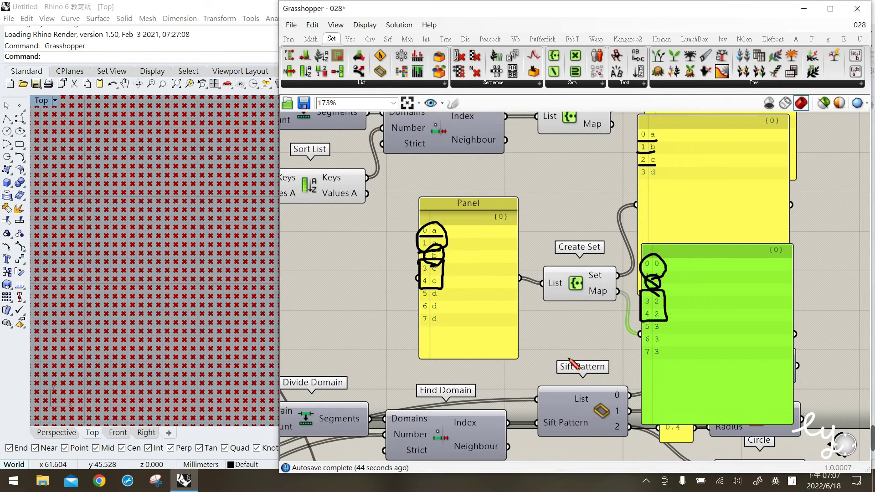
pyautogui.click(485, 286)
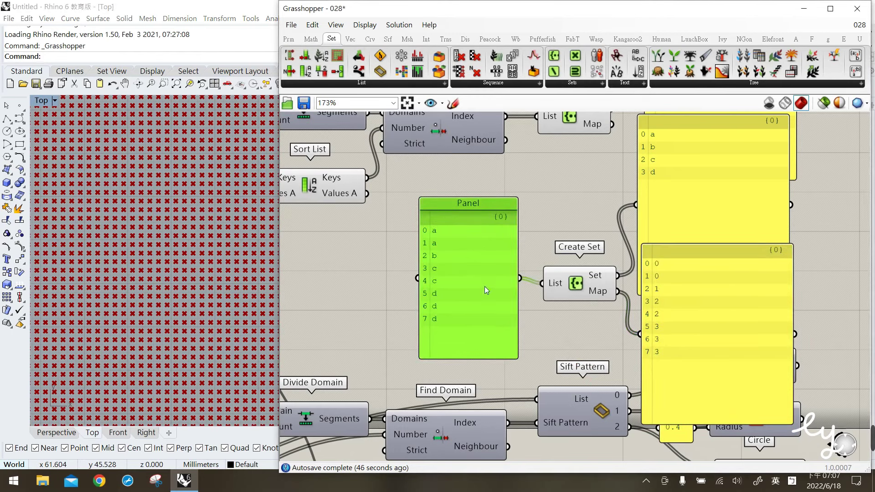
# - Delete the sample letters panel and the demo Create Set with its result panel
pyautogui.press('Delete')
pyautogui.click(569, 296)
pyautogui.press('Delete')
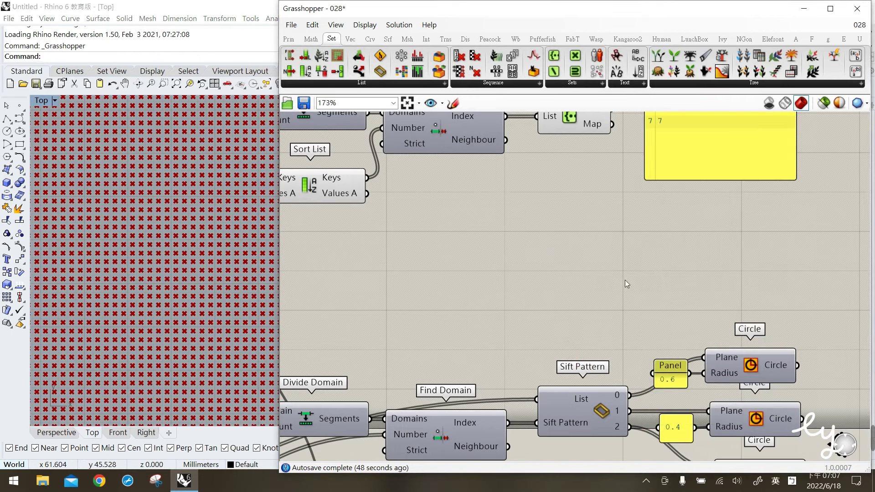
# - Pan back to the real Create Set and inspect Find Domain's Index output
pyautogui.moveTo(622, 223); pyautogui.dragTo(592, 315, button='right')
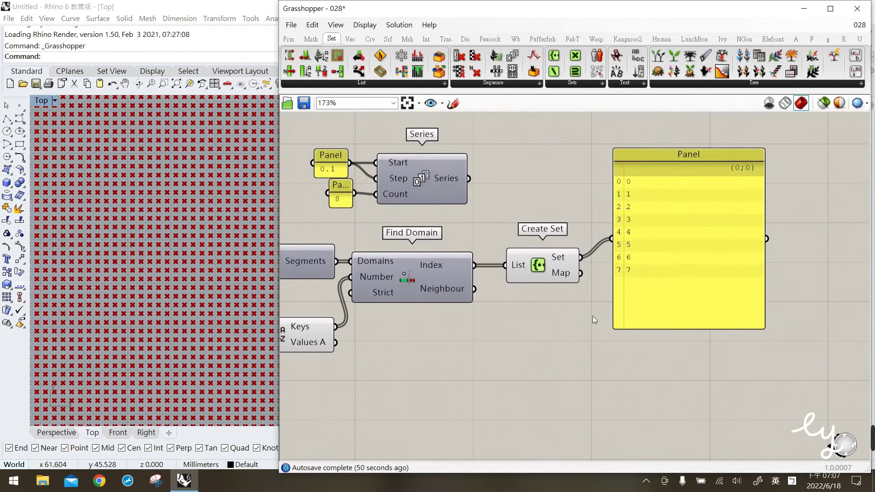
pyautogui.click(541, 272)
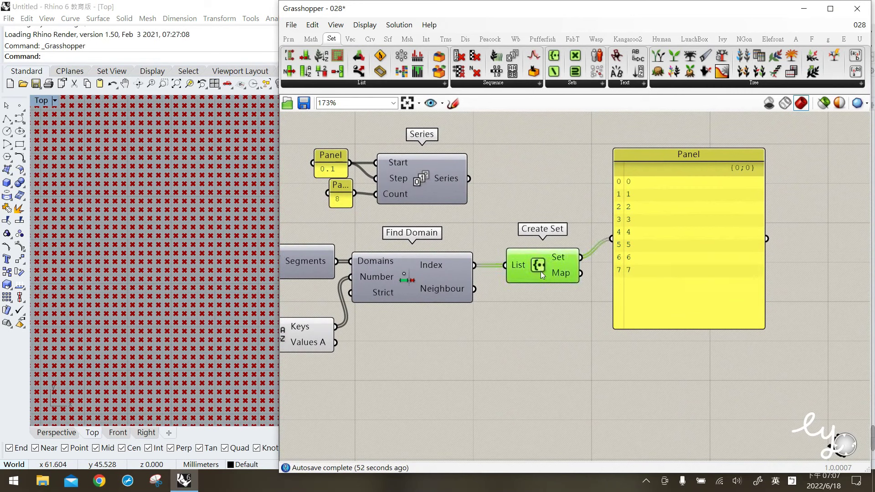
pyautogui.click(427, 274)
pyautogui.moveTo(431, 271)
pyautogui.click(652, 269)
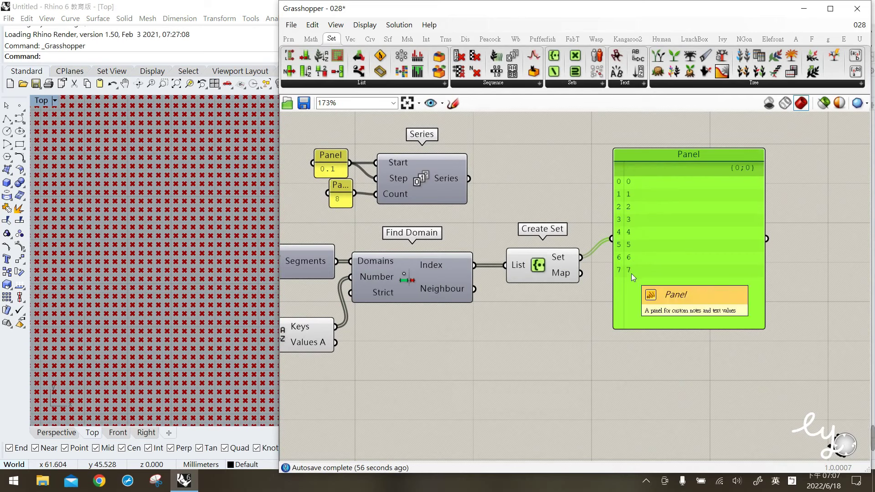
# - Add a panel showing Find Domain's Index values below the 0–7 set panel
pyautogui.doubleClick(578, 345)
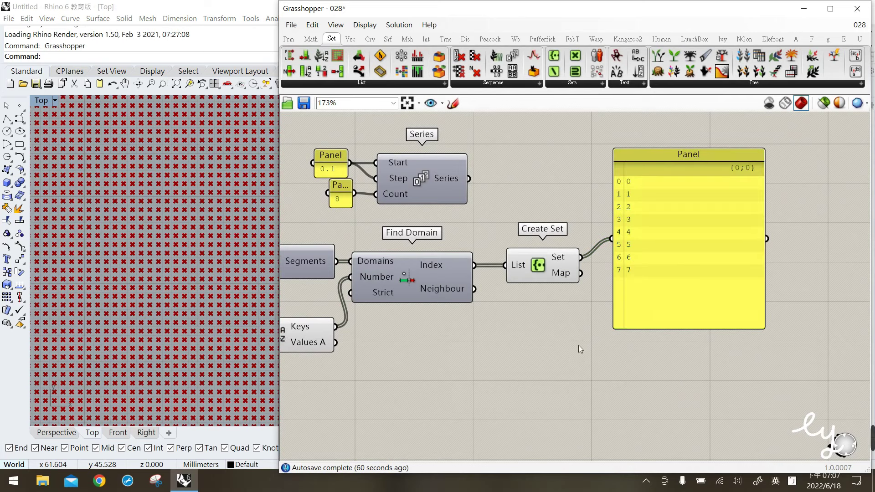
pyautogui.write('//')
pyautogui.press('Return')
pyautogui.moveTo(475, 266); pyautogui.dragTo(514, 345)
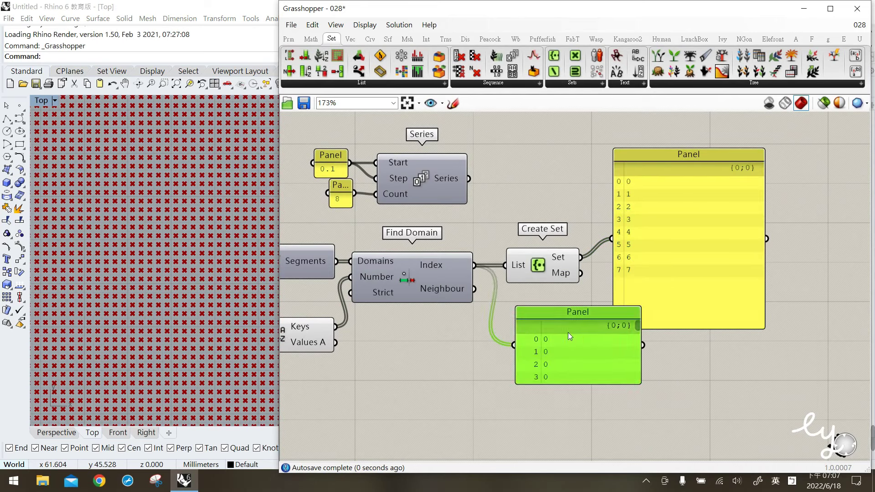
pyautogui.moveTo(568, 332); pyautogui.dragTo(540, 338)
pyautogui.moveTo(612, 391); pyautogui.dragTo(656, 459)
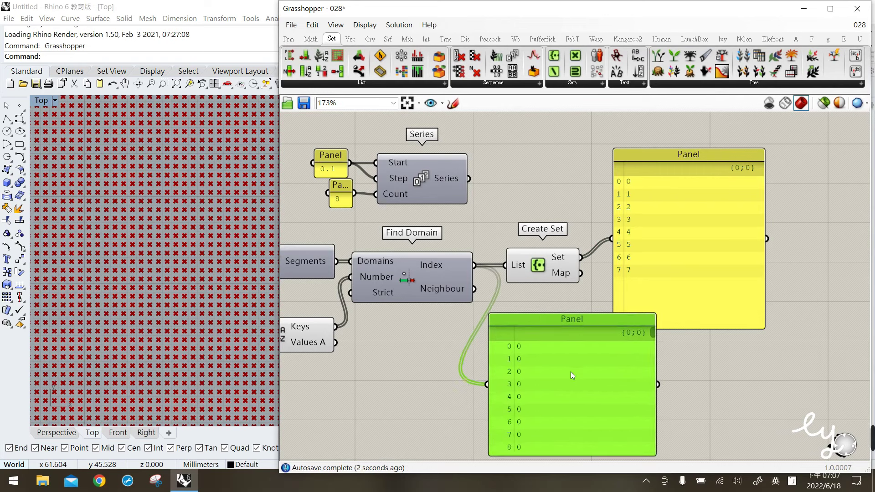
pyautogui.moveTo(570, 345); pyautogui.dragTo(569, 399)
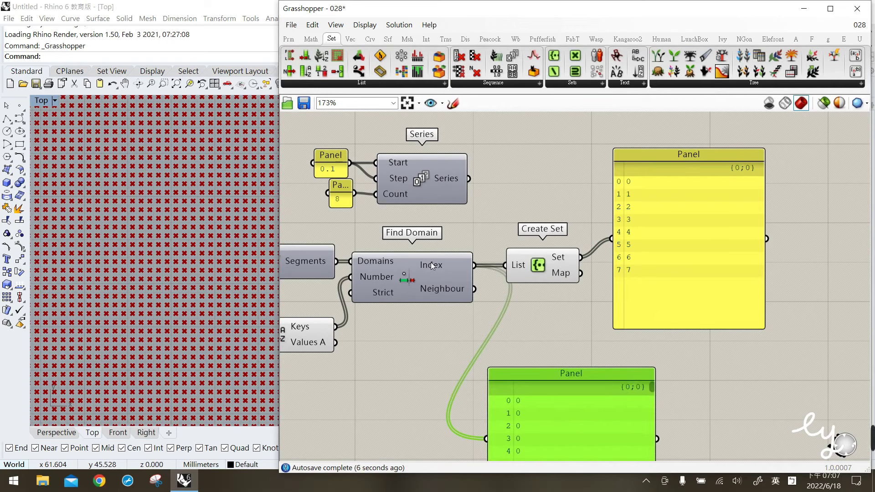
pyautogui.moveTo(432, 265)
# - Place a Member Index component from the Sets group onto the canvas
pyautogui.click(585, 83)
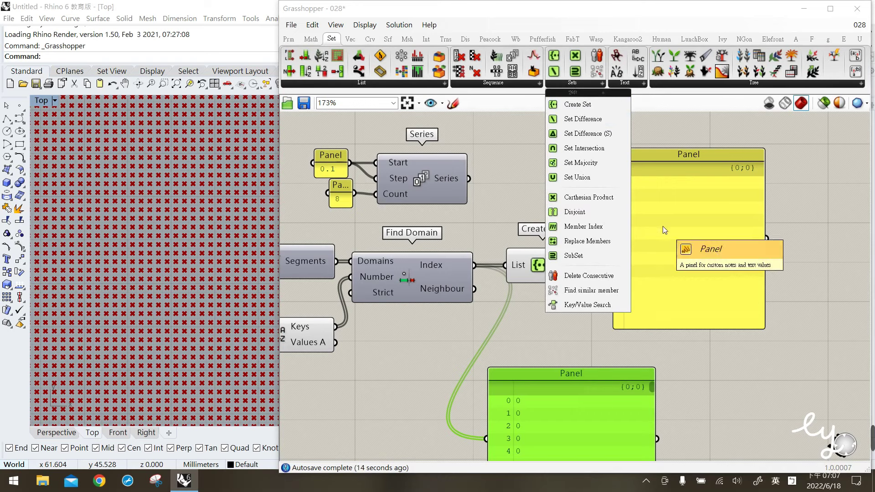
pyautogui.moveTo(584, 226); pyautogui.dragTo(574, 327)
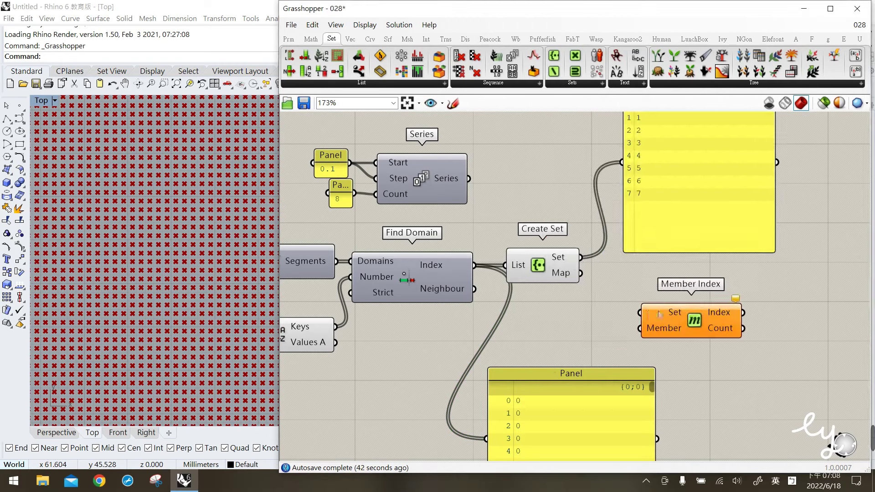
pyautogui.moveTo(675, 316)
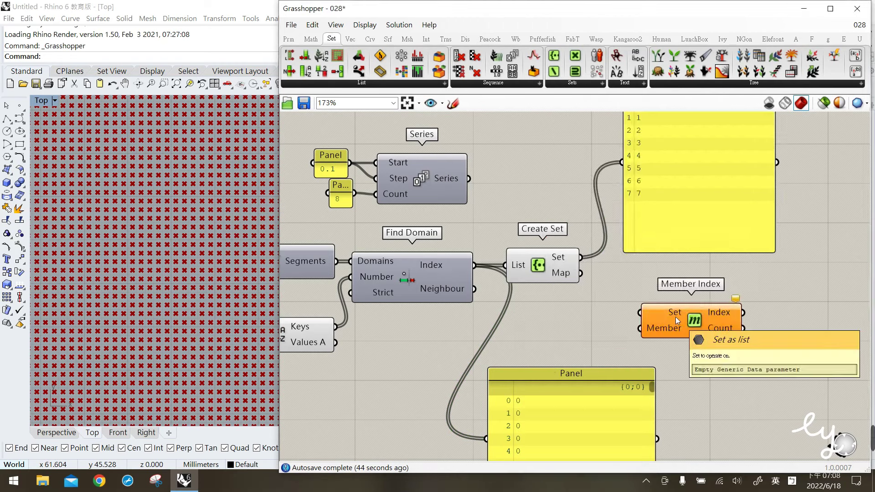
# - Wire Find Domain's Index values into Member Index
pyautogui.moveTo(530, 388); pyautogui.dragTo(520, 293, button='right')
pyautogui.moveTo(596, 309); pyautogui.dragTo(596, 308)
pyautogui.moveTo(641, 290); pyautogui.dragTo(620, 272)
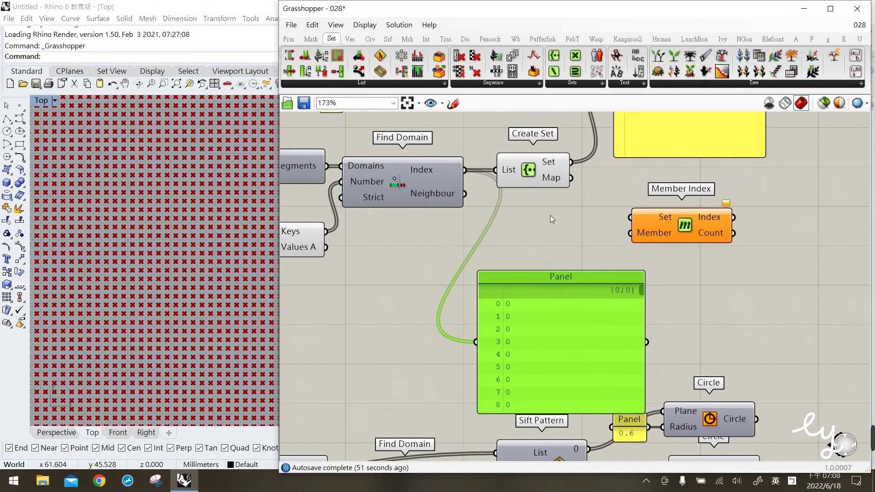
pyautogui.click(547, 214)
pyautogui.moveTo(479, 179); pyautogui.dragTo(472, 212, button='right')
pyautogui.moveTo(489, 231); pyautogui.dragTo(623, 250)
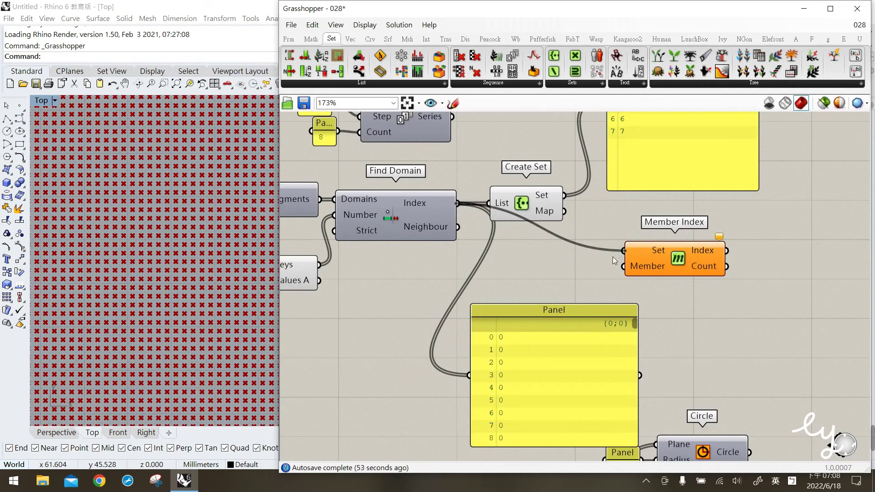
pyautogui.moveTo(577, 214); pyautogui.dragTo(578, 221, button='right')
# - Rearrange the panels and connect Create Set's Set output to Member Index
pyautogui.moveTo(589, 369); pyautogui.dragTo(598, 331)
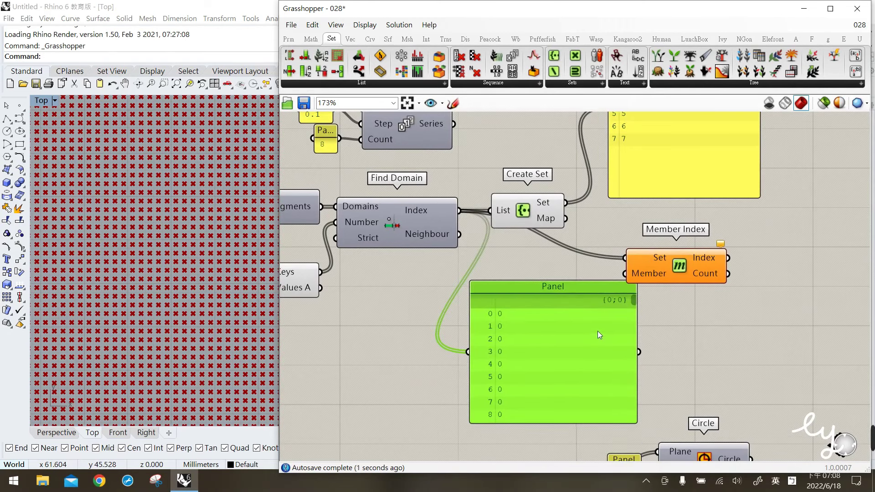
pyautogui.moveTo(632, 306); pyautogui.dragTo(634, 288)
pyautogui.moveTo(553, 246); pyautogui.dragTo(526, 316, button='right')
pyautogui.click(615, 180)
pyautogui.moveTo(612, 176); pyautogui.dragTo(617, 194, button='right')
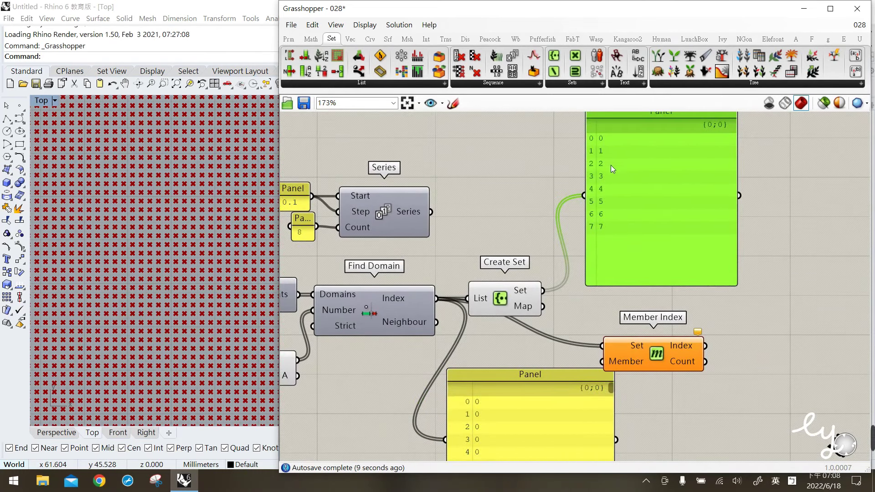
pyautogui.moveTo(543, 290); pyautogui.dragTo(613, 343)
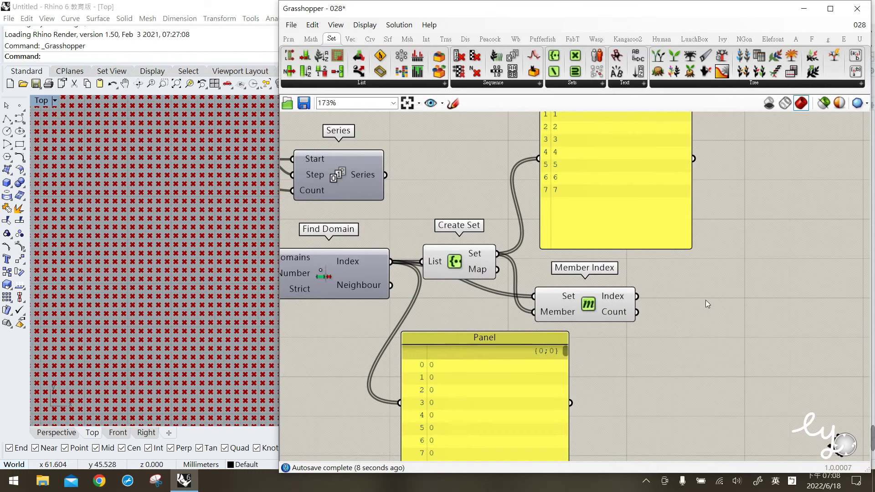
# - Attach a panel to Member Index's Count showing its eight count values
pyautogui.doubleClick(705, 300)
pyautogui.write('panel')
pyautogui.press('Return')
pyautogui.moveTo(637, 312); pyautogui.dragTo(724, 321)
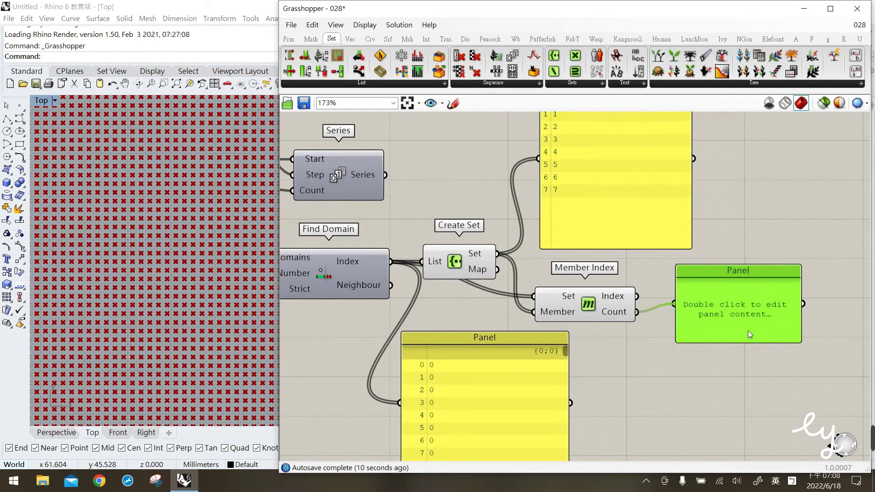
pyautogui.moveTo(802, 345); pyautogui.dragTo(839, 445)
pyautogui.moveTo(718, 345); pyautogui.dragTo(750, 376, button='right')
pyautogui.moveTo(672, 219); pyautogui.dragTo(668, 227)
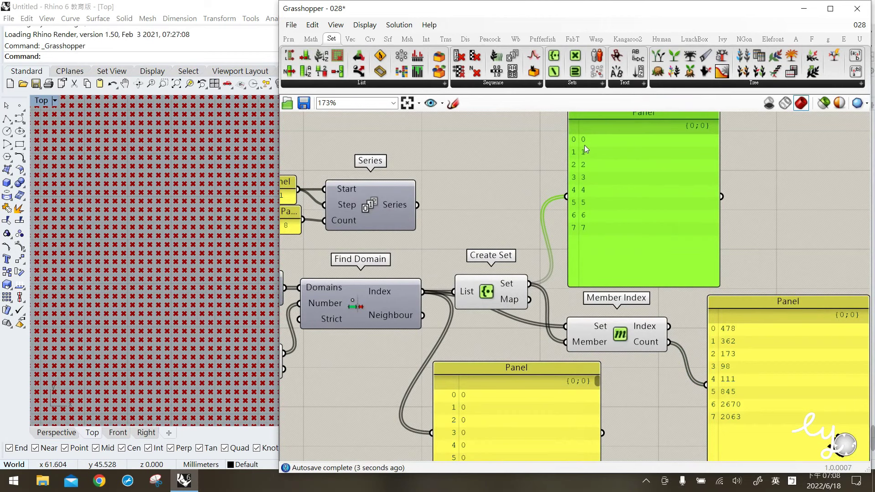
# - Sketch set values 0, 1, 2 against counts 478, 362, 173, then clear the sketch
pyautogui.click(451, 104)
pyautogui.moveTo(585, 137); pyautogui.dragTo(582, 142)
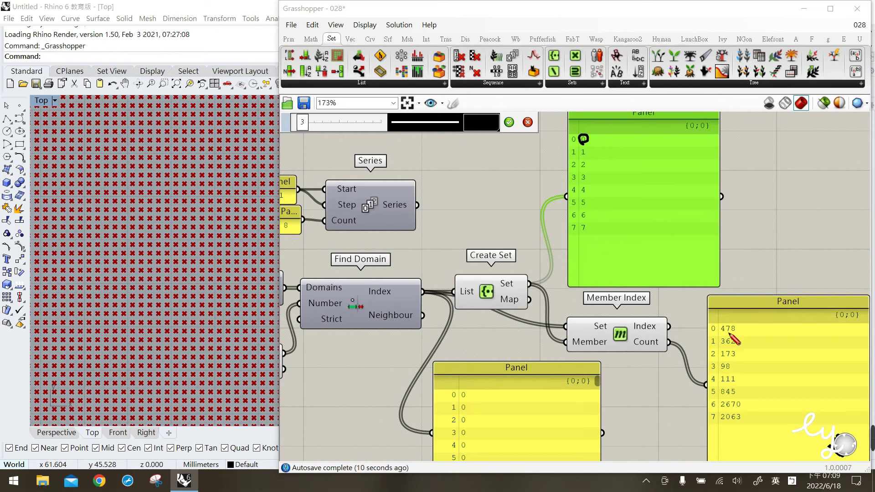
pyautogui.moveTo(710, 333)
pyautogui.mouseDown()
pyautogui.moveTo(742, 330)
pyautogui.moveTo(715, 321)
pyautogui.moveTo(708, 332)
pyautogui.mouseUp()
pyautogui.moveTo(585, 145)
pyautogui.mouseDown()
pyautogui.moveTo(577, 155)
pyautogui.moveTo(589, 147)
pyautogui.mouseUp()
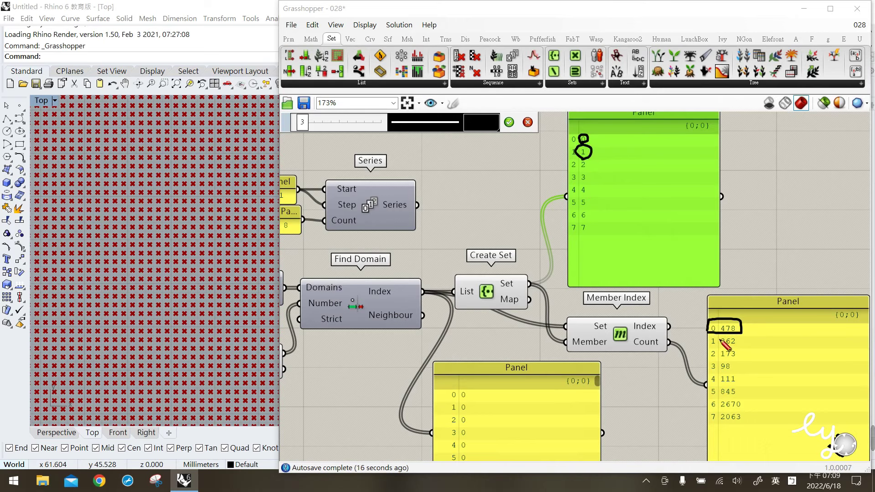
pyautogui.moveTo(717, 346)
pyautogui.mouseDown()
pyautogui.moveTo(741, 343)
pyautogui.moveTo(724, 333)
pyautogui.moveTo(720, 345)
pyautogui.mouseUp()
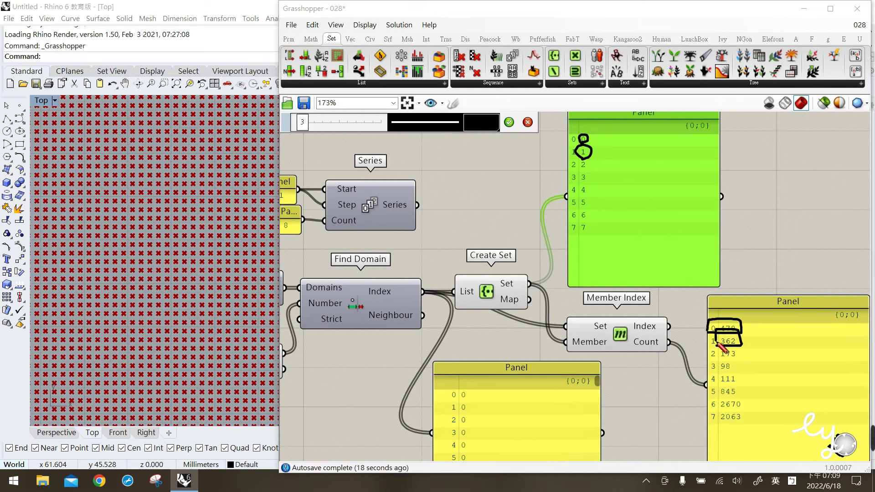
pyautogui.moveTo(586, 170)
pyautogui.mouseDown()
pyautogui.moveTo(588, 159)
pyautogui.moveTo(584, 172)
pyautogui.mouseUp()
pyautogui.moveTo(716, 355)
pyautogui.mouseDown()
pyautogui.moveTo(725, 370)
pyautogui.moveTo(747, 353)
pyautogui.moveTo(715, 349)
pyautogui.mouseUp()
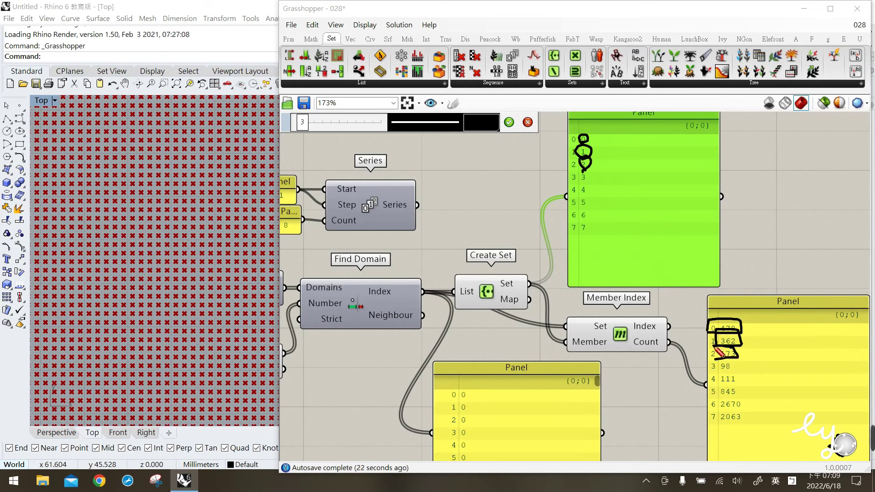
pyautogui.press('Escape')
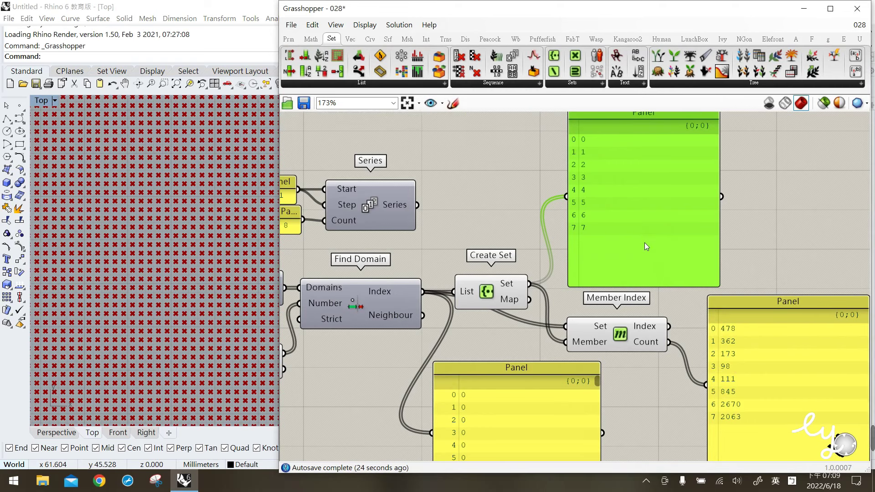
# - Delete the map values and index values panels, leaving the member counts panel
pyautogui.press('Delete')
pyautogui.click(553, 405)
pyautogui.press('Delete')
pyautogui.click(737, 329)
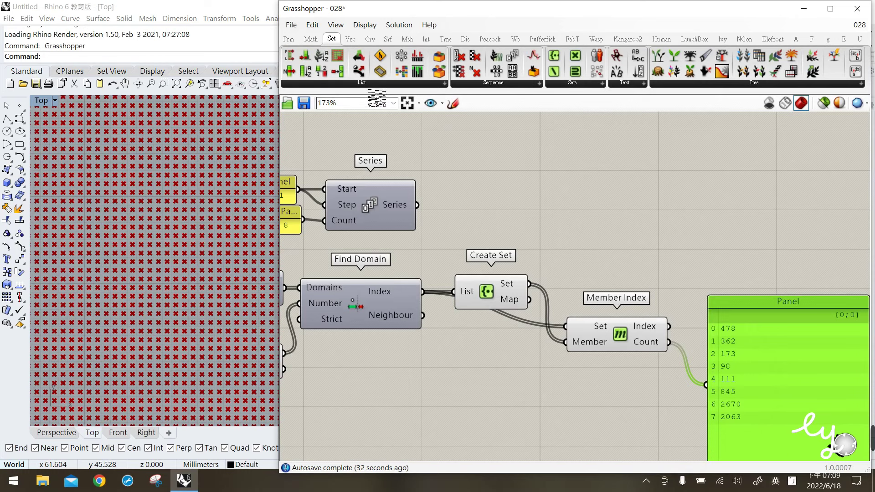
# - Place a Partition List beside Member Index with the counts wired into its Size
pyautogui.click(361, 83)
pyautogui.moveTo(397, 133); pyautogui.dragTo(742, 272)
pyautogui.moveTo(669, 342); pyautogui.dragTo(700, 276)
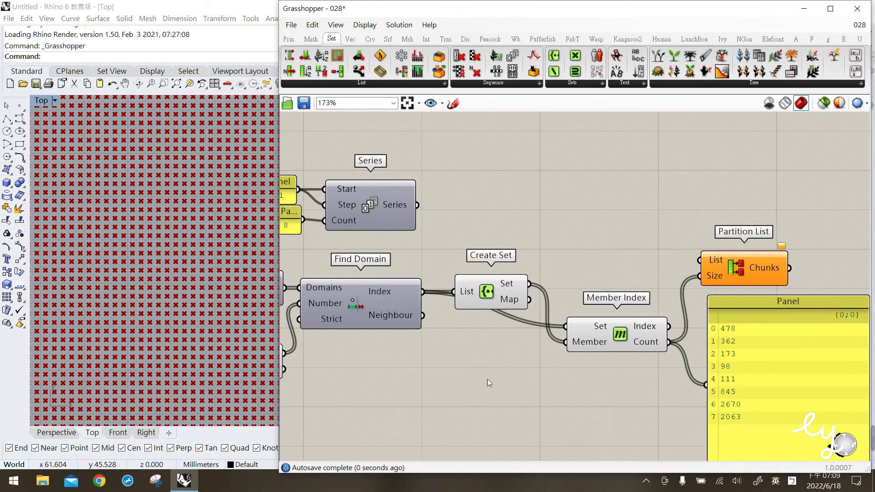
# - Bring the sorting components into view and select Sort List to preview its points
pyautogui.moveTo(438, 377); pyautogui.dragTo(533, 347, button='right')
pyautogui.scroll(-1, 469, 354)
pyautogui.moveTo(360, 344); pyautogui.dragTo(439, 321, button='right')
pyautogui.click(439, 321)
pyautogui.moveTo(403, 310)
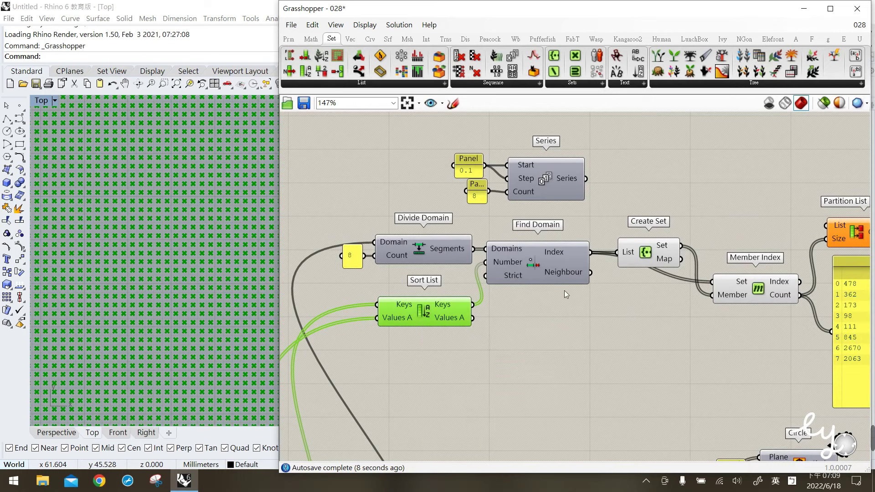
# - Inspect Sort List's sorted points before wiring them onward
pyautogui.moveTo(684, 315); pyautogui.dragTo(530, 309, button='right')
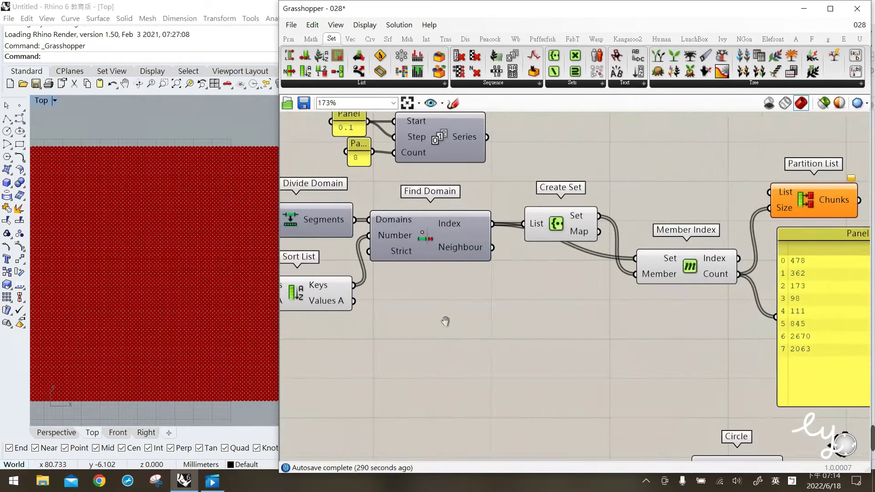
pyautogui.click(338, 292)
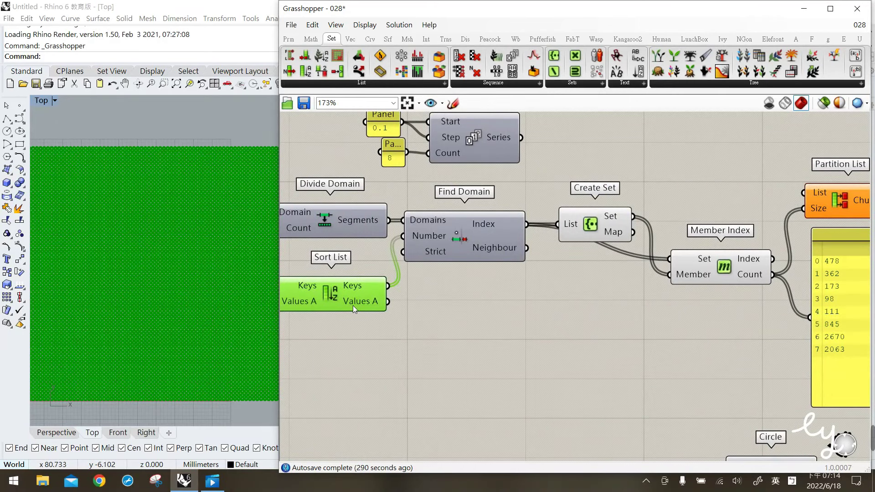
pyautogui.moveTo(353, 305)
pyautogui.moveTo(525, 308); pyautogui.dragTo(491, 322, button='right')
pyautogui.click(491, 322)
pyautogui.moveTo(320, 313)
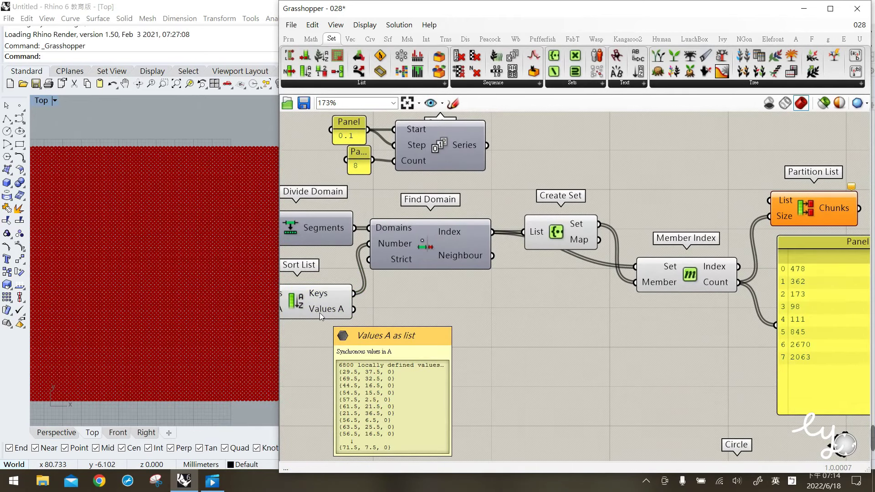
# - Feed Sort List's sorted Values A into Partition List's List input
pyautogui.click(319, 312)
pyautogui.moveTo(353, 309); pyautogui.dragTo(782, 204)
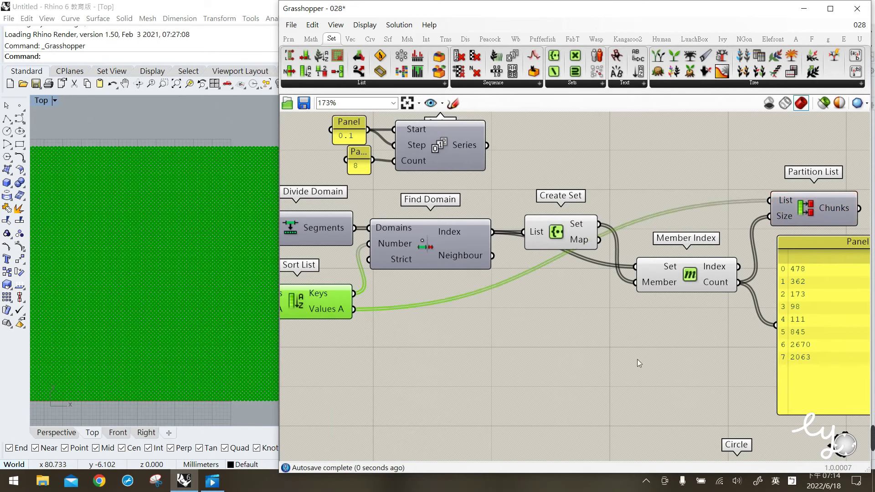
pyautogui.click(649, 353)
pyautogui.moveTo(817, 237); pyautogui.dragTo(649, 227, button='right')
pyautogui.moveTo(678, 205)
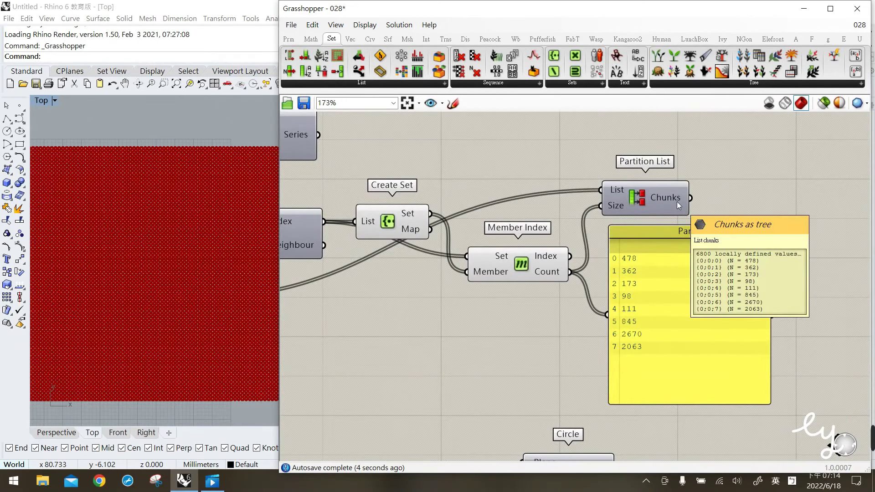
# - Add a Tree Branch to the right of Partition List and connect the Chunks to it
pyautogui.moveTo(738, 180); pyautogui.dragTo(716, 202, button='right')
pyautogui.click(834, 55)
pyautogui.click(752, 184)
pyautogui.moveTo(668, 220); pyautogui.dragTo(715, 170)
# - Wire Chunks into Tree Branch's Tree and drive its Path with a slider at 0
pyautogui.moveTo(750, 192); pyautogui.dragTo(707, 175)
pyautogui.doubleClick(633, 148)
pyautogui.write('0.<7')
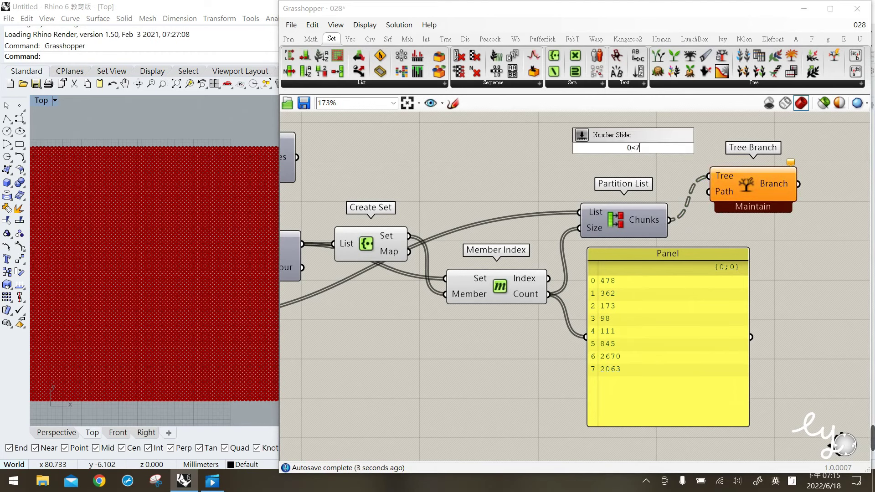
pyautogui.press('Return')
pyautogui.moveTo(680, 151); pyautogui.dragTo(734, 181)
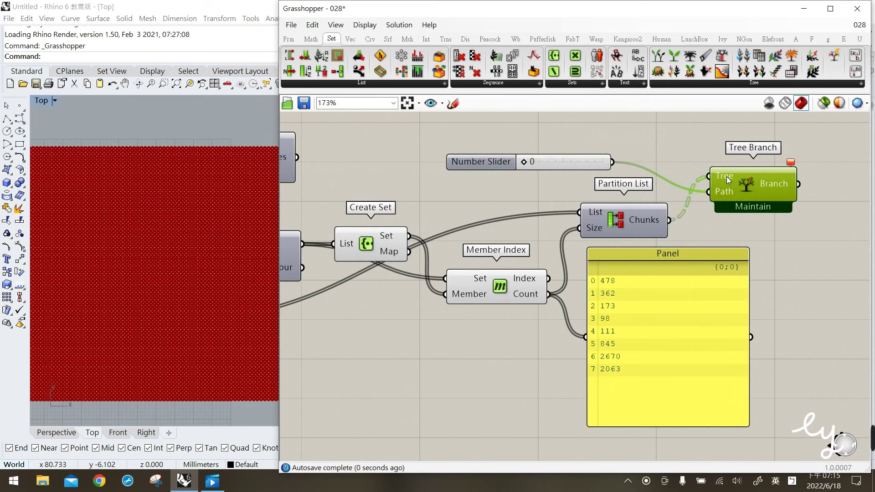
# - Simplify Tree Branch's Tree input
pyautogui.rightClick(726, 177)
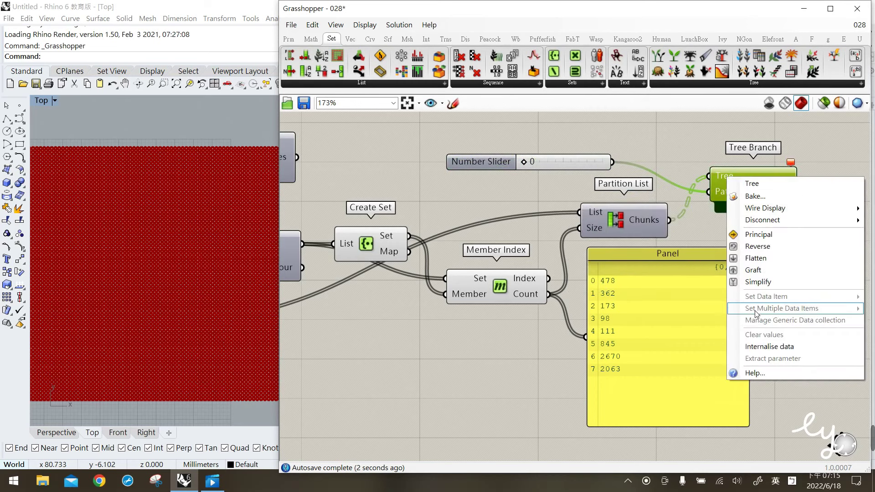
pyautogui.click(755, 281)
pyautogui.click(743, 234)
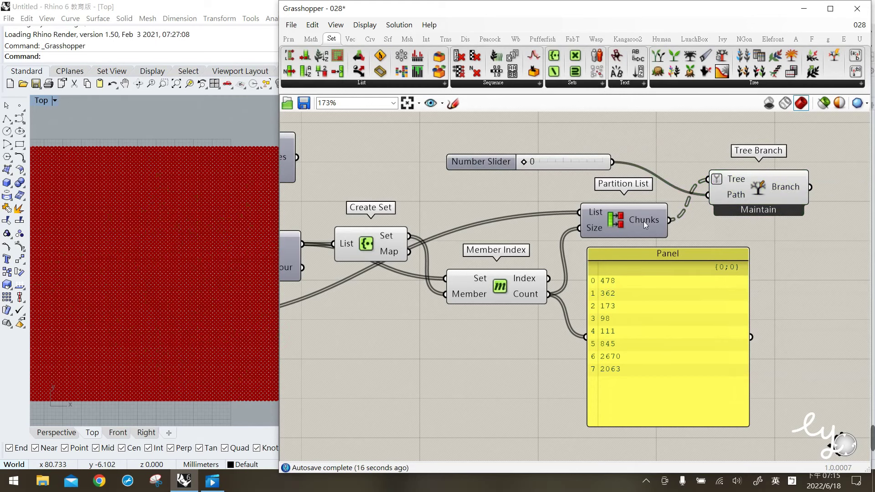
pyautogui.moveTo(644, 220)
# - Preview Tree Branch's output, the 478 points of branch 0
pyautogui.click(733, 181)
pyautogui.moveTo(733, 182)
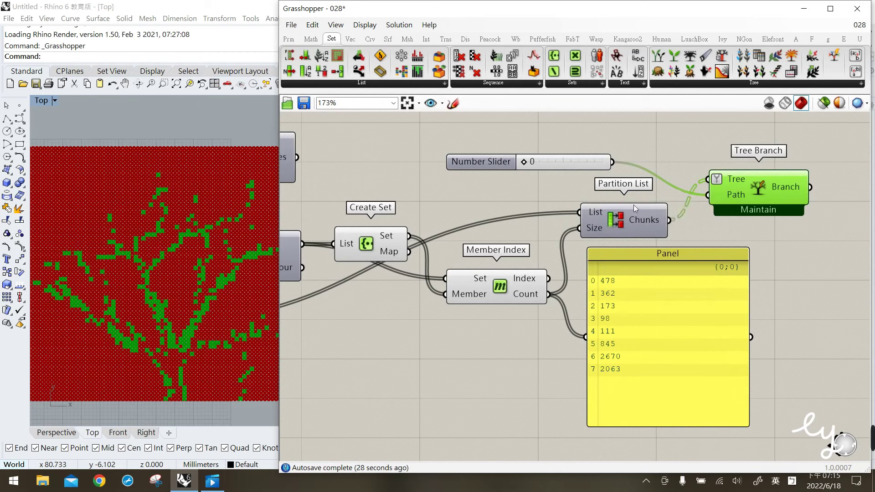
pyautogui.click(684, 228)
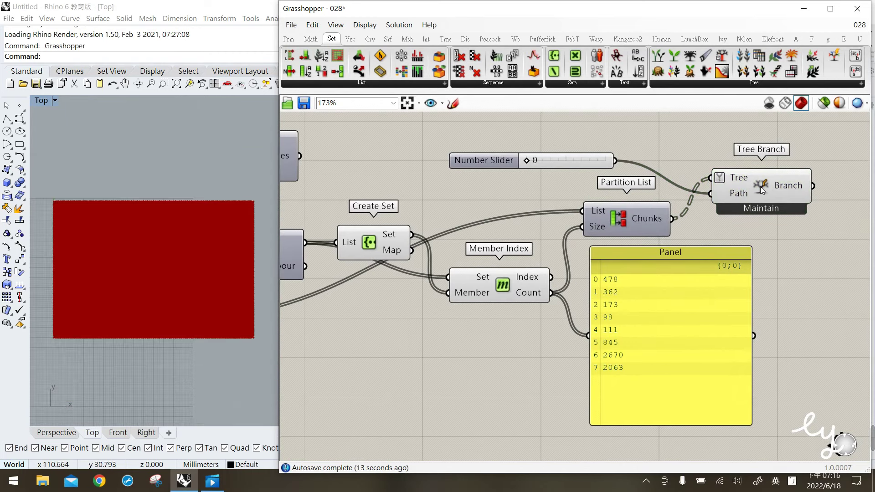
pyautogui.click(761, 188)
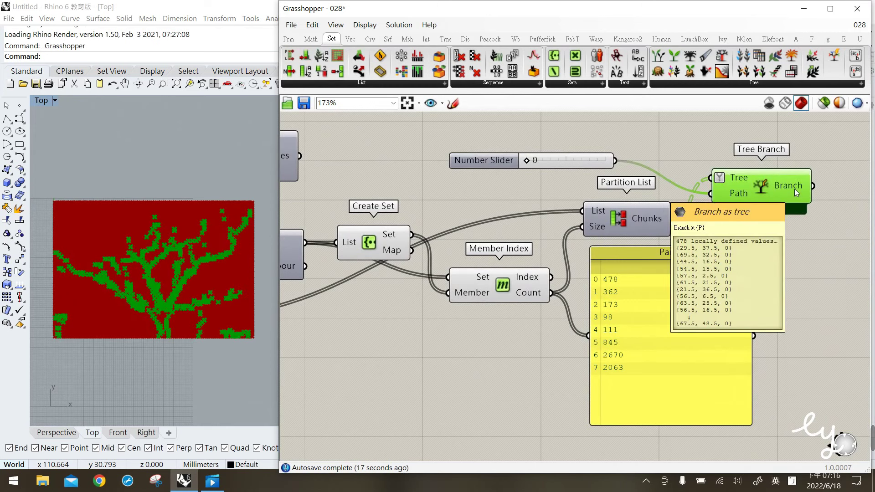
pyautogui.moveTo(398, 315); pyautogui.dragTo(575, 309, button='right')
# - Add an enlarged Panel showing Divide Domain's segments beside the member-count panel
pyautogui.moveTo(442, 326); pyautogui.dragTo(484, 330, button='right')
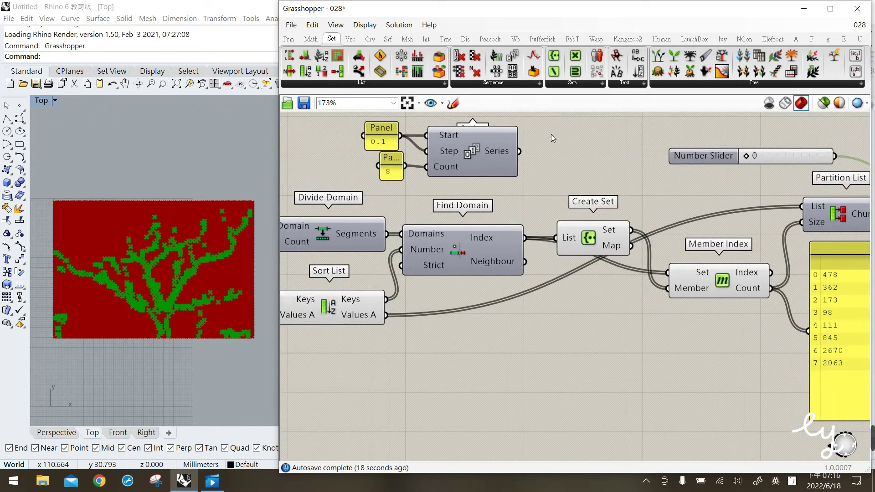
pyautogui.click(564, 330)
pyautogui.doubleClick(564, 330)
pyautogui.write('Panel')
pyautogui.press('Return')
pyautogui.moveTo(387, 233); pyautogui.dragTo(499, 330)
pyautogui.click(530, 341)
pyautogui.moveTo(629, 372); pyautogui.dragTo(720, 464)
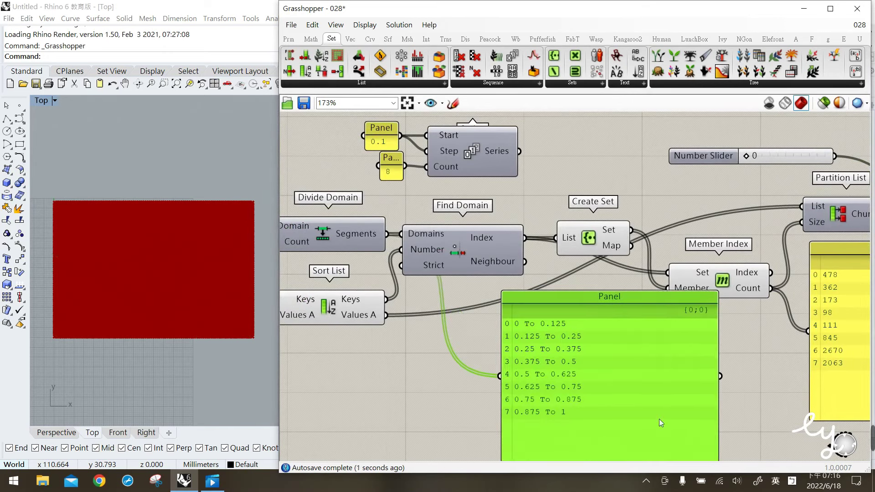
pyautogui.moveTo(619, 372); pyautogui.dragTo(438, 337, button='right')
pyautogui.moveTo(438, 337); pyautogui.dragTo(495, 300)
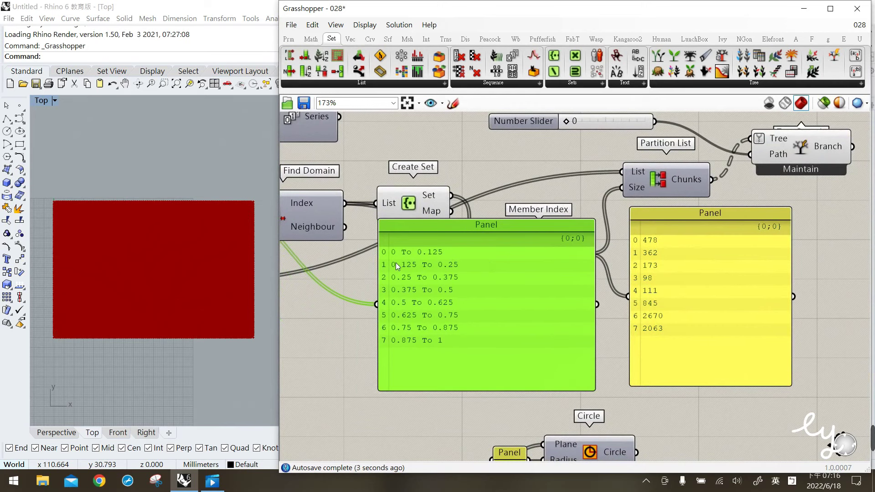
# - Set the Tree Branch number slider to 1 to extract the second chunk
pyautogui.moveTo(463, 253); pyautogui.dragTo(421, 278, button='right')
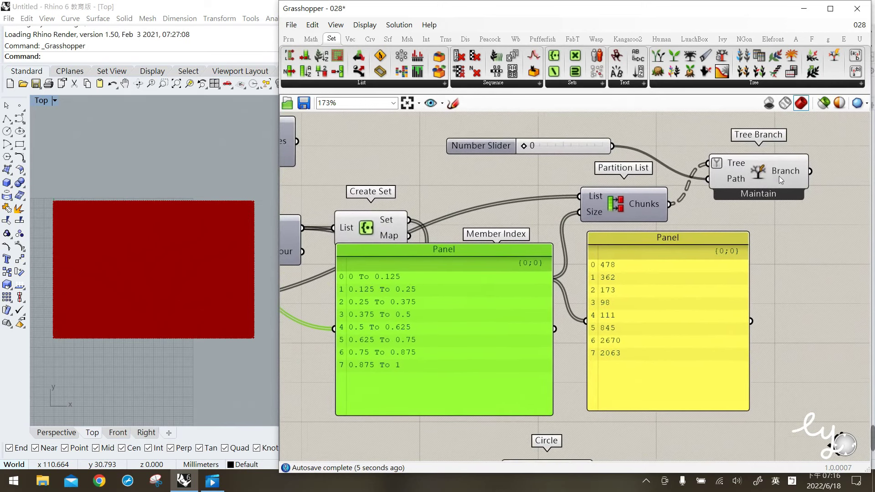
pyautogui.click(761, 174)
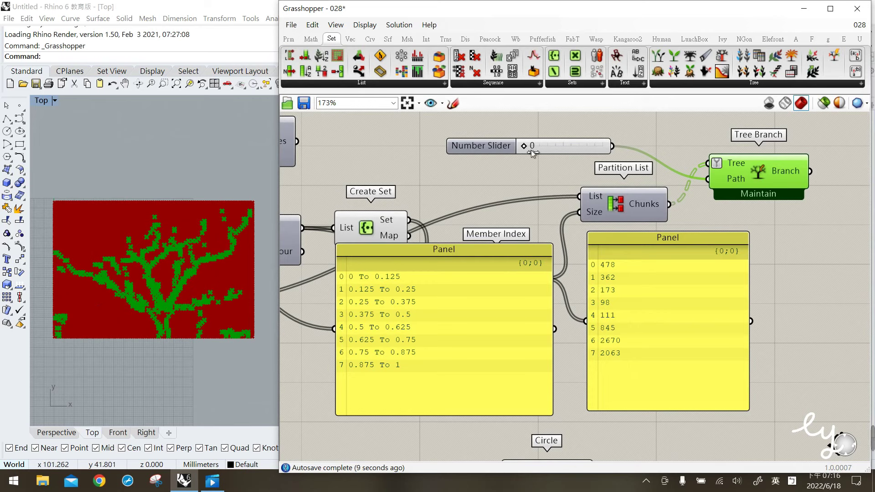
pyautogui.moveTo(531, 149); pyautogui.dragTo(537, 149)
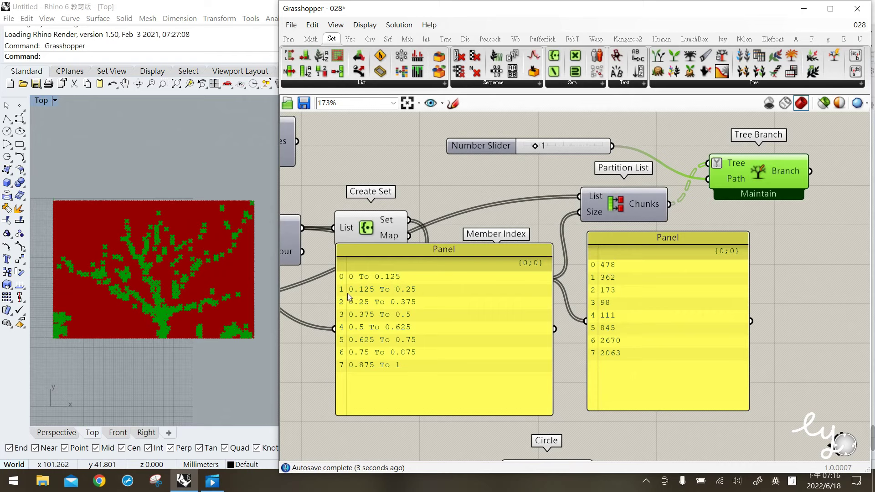
# - Delete the domain-segments and member-count panels
pyautogui.click(403, 294)
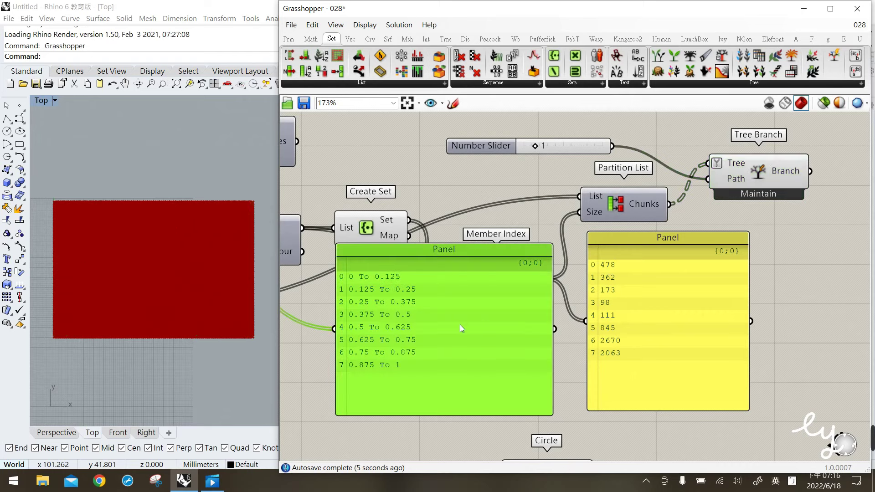
pyautogui.press('Delete')
pyautogui.click(665, 317)
pyautogui.press('Delete')
pyautogui.click(638, 215)
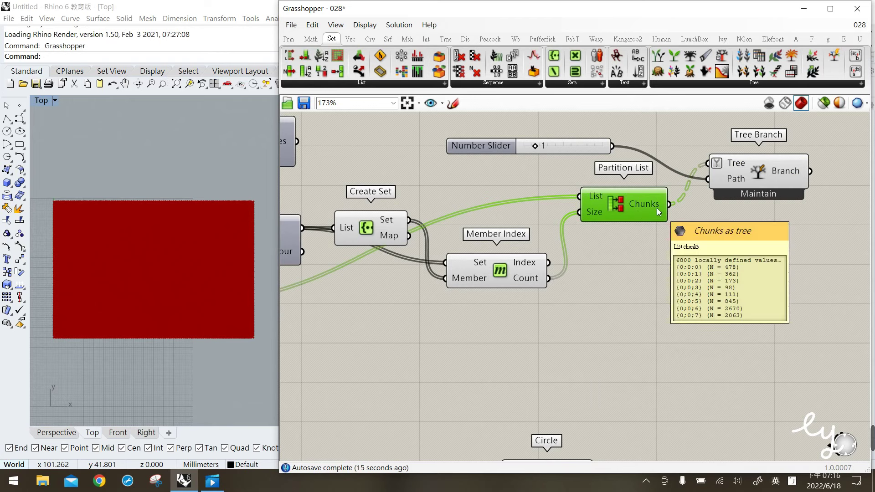
# - Add a Circle component beside Partition List and feed its chunks into Circle's Plane input
pyautogui.doubleClick(710, 291)
pyautogui.write('circ')
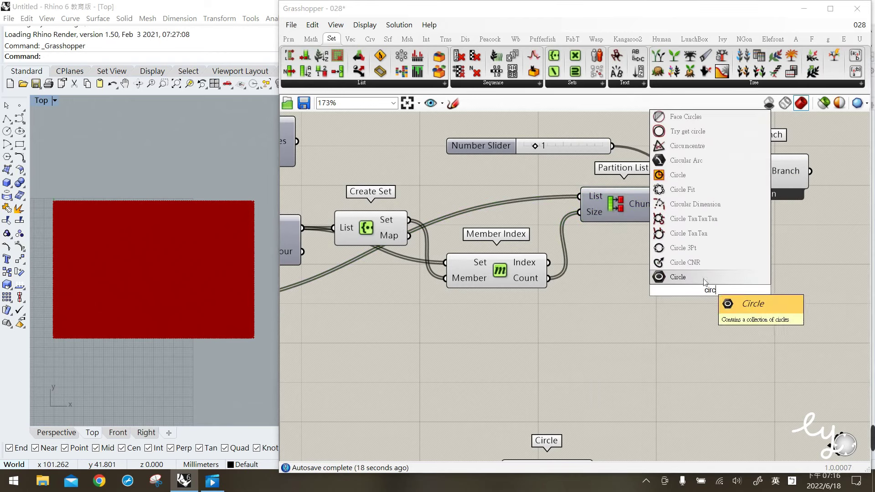
pyautogui.click(690, 177)
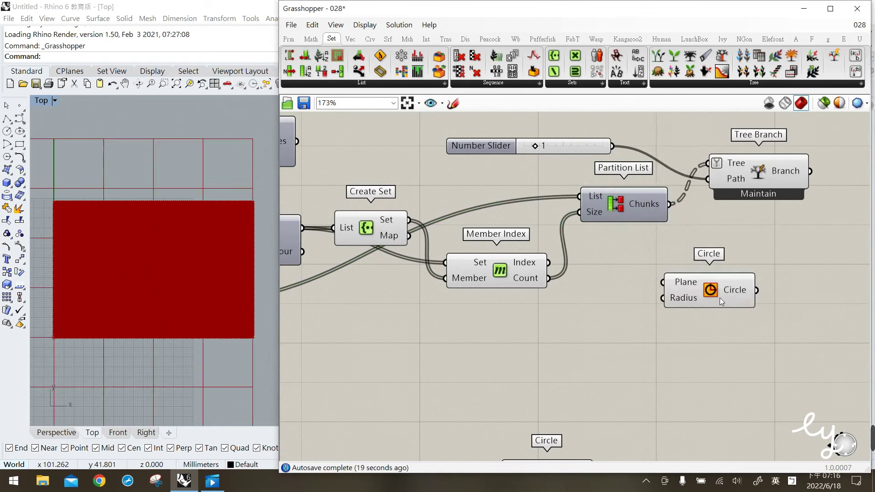
pyautogui.moveTo(680, 281); pyautogui.dragTo(716, 289)
pyautogui.moveTo(625, 208); pyautogui.dragTo(706, 292)
pyautogui.click(663, 360)
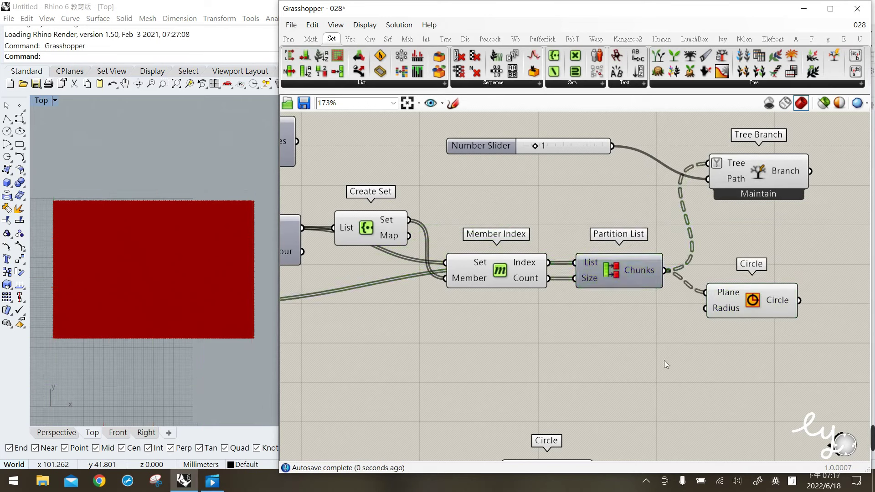
pyautogui.click(723, 315)
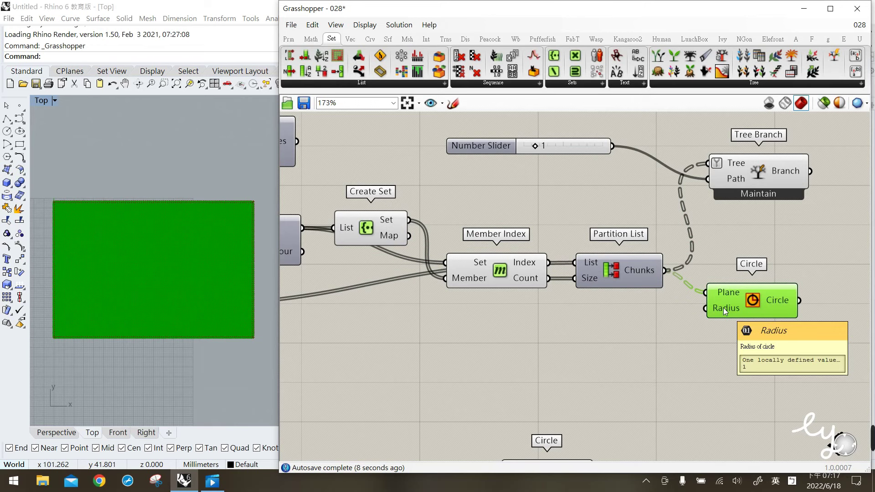
# - Drag Series and its two input panels below Member Index next to Circle
pyautogui.scroll(-1, 712, 328)
pyautogui.moveTo(433, 312); pyautogui.dragTo(499, 328, button='right')
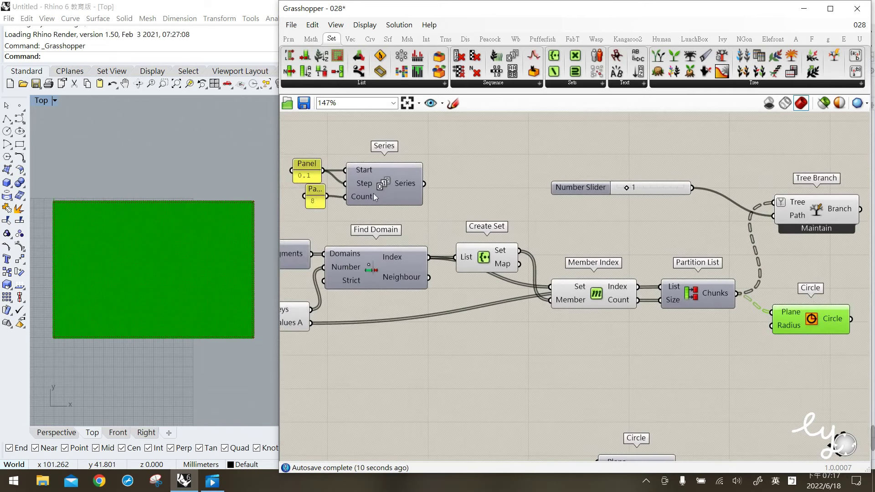
pyautogui.moveTo(427, 207); pyautogui.dragTo(290, 145)
pyautogui.moveTo(383, 185); pyautogui.dragTo(696, 368)
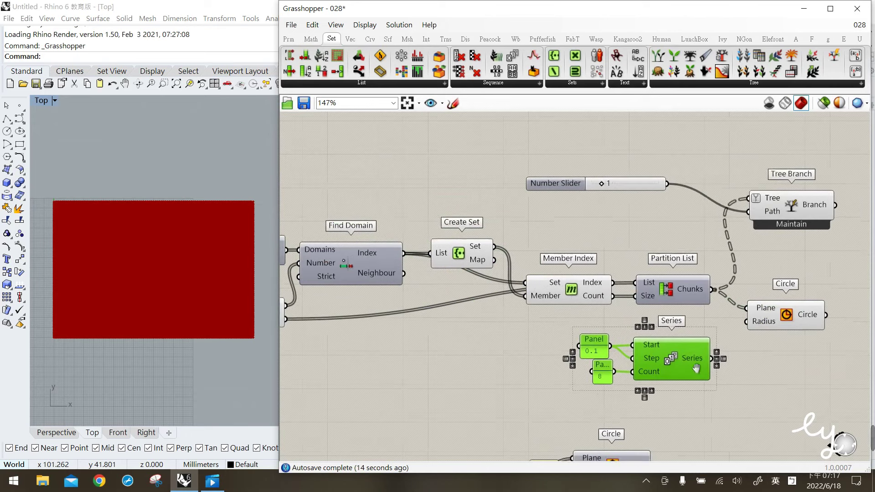
pyautogui.moveTo(696, 368); pyautogui.dragTo(597, 344, button='right')
pyautogui.click(648, 353)
pyautogui.scroll(2, 630, 353)
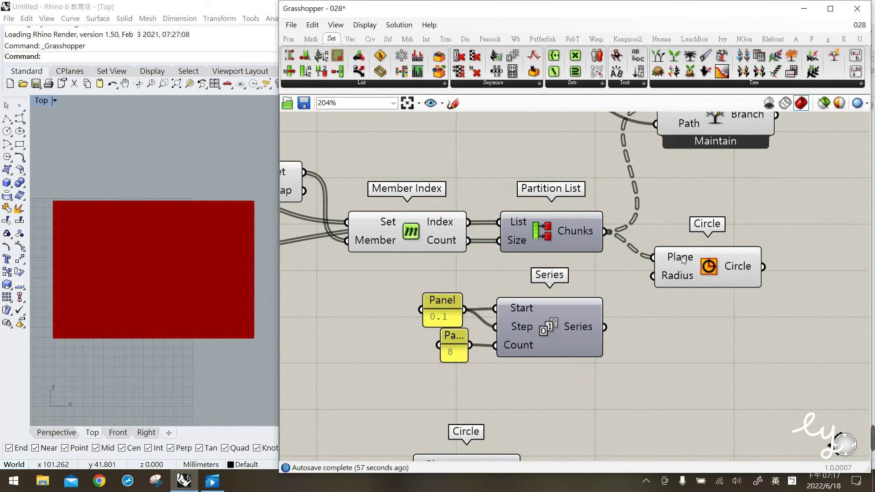
pyautogui.moveTo(682, 258)
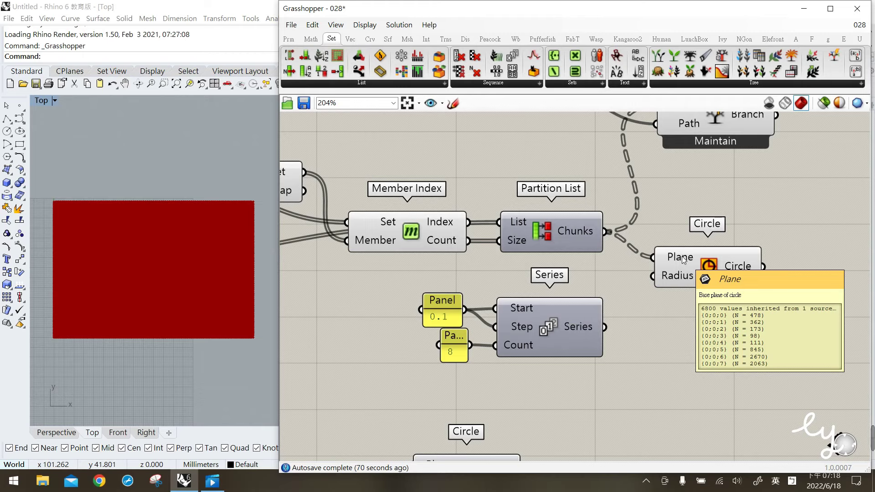
pyautogui.click(683, 259)
# - Graft the Series output into separate branches
pyautogui.click(629, 318)
pyautogui.click(579, 331)
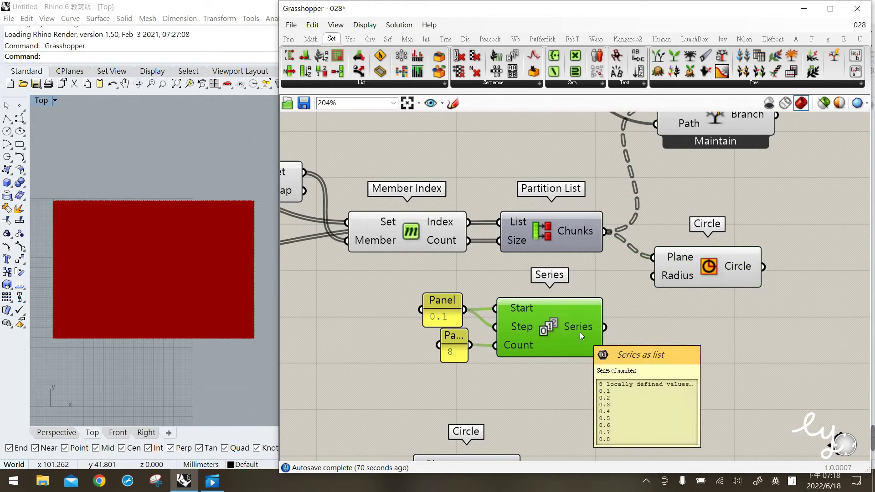
pyautogui.rightClick(581, 335)
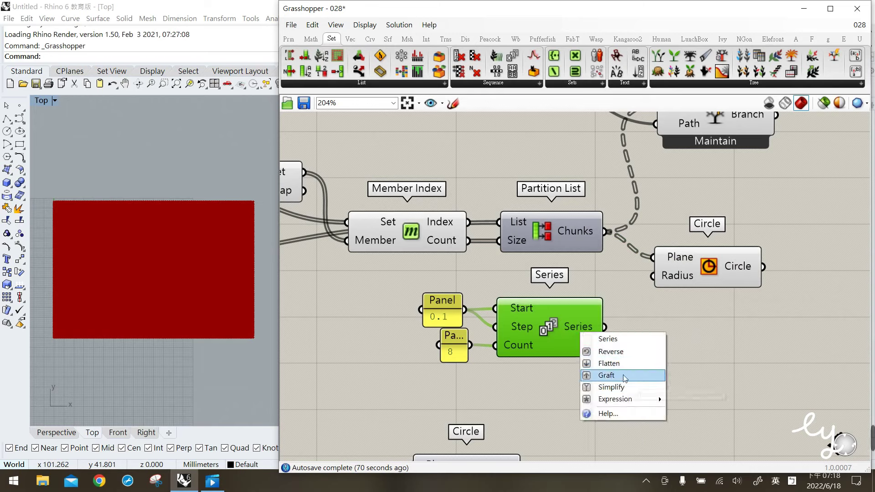
pyautogui.click(624, 376)
# - Check the grafted Series values in a temporary Panel, then delete it
pyautogui.click(675, 357)
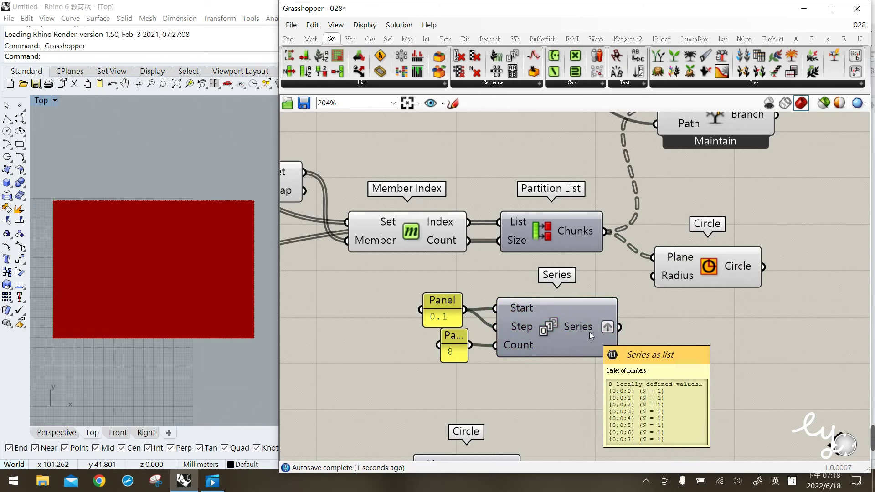
pyautogui.doubleClick(682, 351)
pyautogui.write('panel')
pyautogui.press('Return')
pyautogui.moveTo(668, 353); pyautogui.dragTo(733, 350)
pyautogui.moveTo(623, 327); pyautogui.dragTo(672, 348)
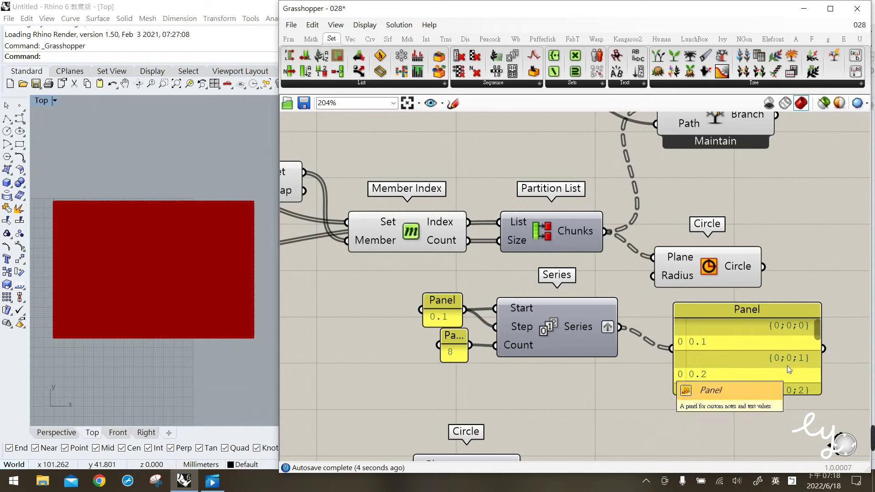
pyautogui.click(756, 357)
pyautogui.press('Delete')
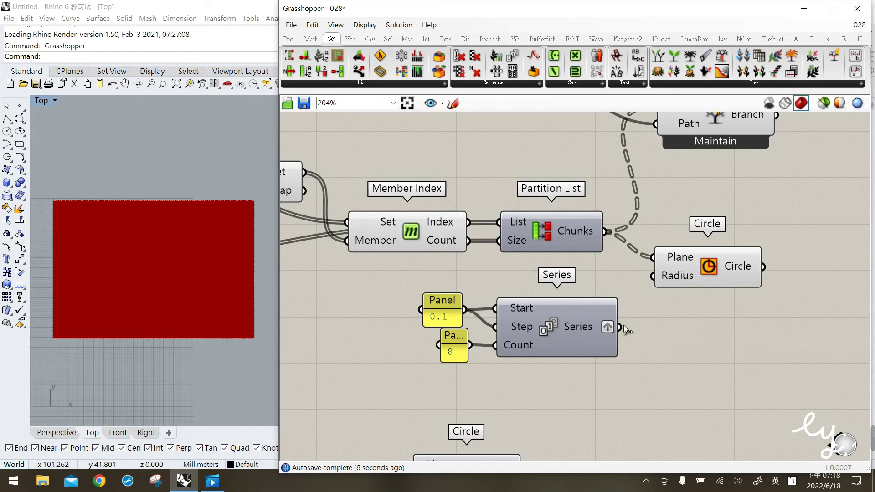
# - Wire the Series output into the Circle's Radius input
pyautogui.moveTo(620, 327); pyautogui.dragTo(652, 276)
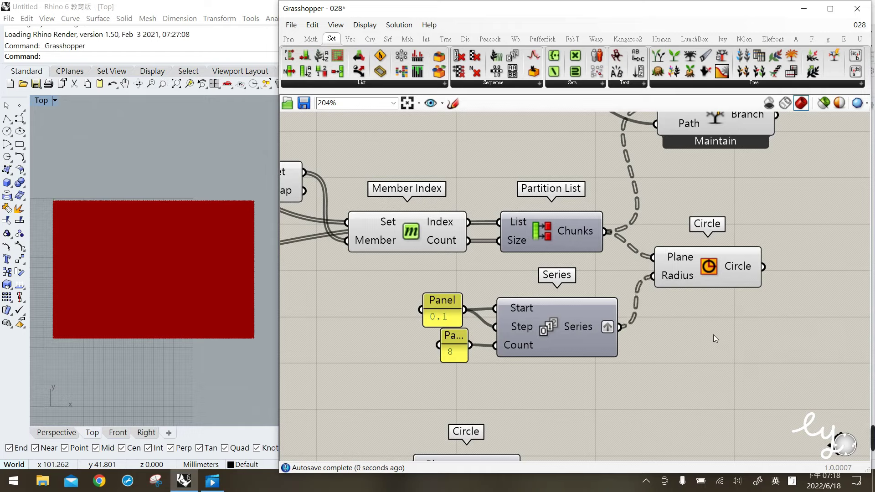
pyautogui.click(712, 268)
pyautogui.scroll(-4, 712, 267)
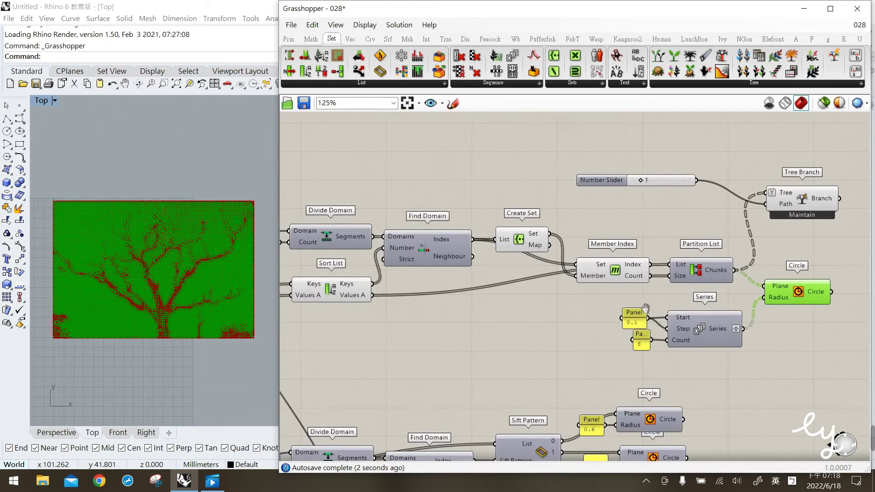
# - Turn off the Sort List preview
pyautogui.click(583, 348)
pyautogui.moveTo(423, 341); pyautogui.dragTo(703, 313, button='right')
pyautogui.click(606, 263)
pyautogui.middleClick(607, 262)
pyautogui.click(642, 226)
pyautogui.click(695, 278)
# - Turn off the previews of the Number Slider and Tree Branch
pyautogui.moveTo(820, 284); pyautogui.dragTo(632, 292, button='right')
pyautogui.moveTo(861, 307); pyautogui.dragTo(644, 308, button='right')
pyautogui.scroll(4, 657, 288)
pyautogui.click(657, 278)
pyautogui.click(657, 293)
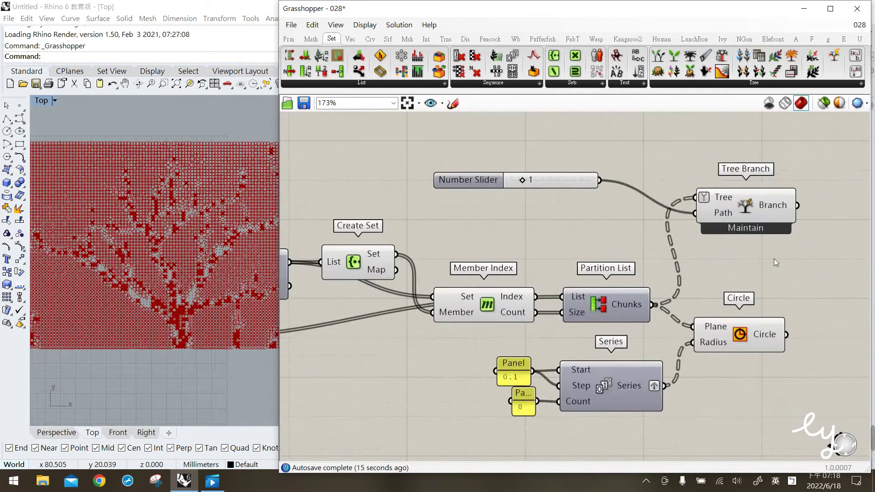
pyautogui.moveTo(773, 259); pyautogui.dragTo(574, 160)
pyautogui.middleClick(723, 233)
pyautogui.click(758, 198)
pyautogui.click(779, 261)
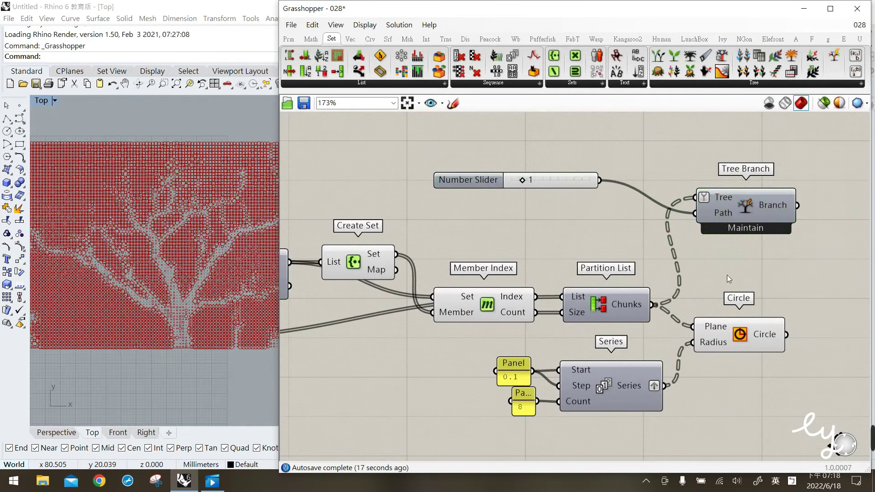
pyautogui.moveTo(739, 374); pyautogui.dragTo(727, 355, button='right')
pyautogui.click(716, 320)
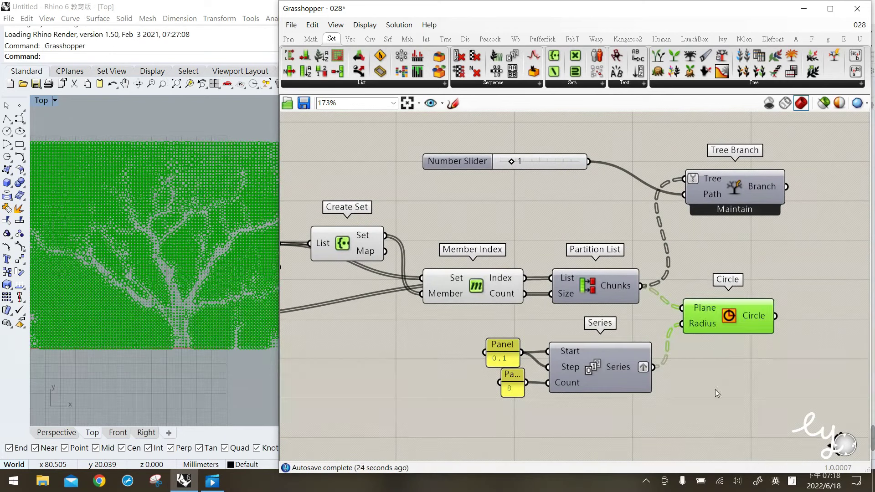
pyautogui.click(719, 378)
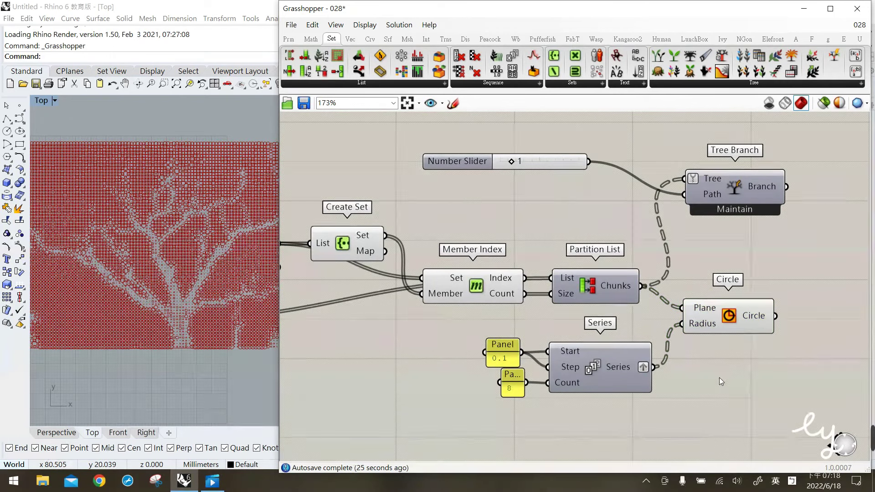
# - Pan past the domain components and Remap Numbers to the Image Sampler
pyautogui.moveTo(338, 350); pyautogui.dragTo(503, 246, button='right')
pyautogui.moveTo(509, 337); pyautogui.dragTo(724, 248, button='right')
pyautogui.moveTo(433, 321); pyautogui.dragTo(514, 252, button='right')
pyautogui.moveTo(374, 384); pyautogui.dragTo(511, 347, button='right')
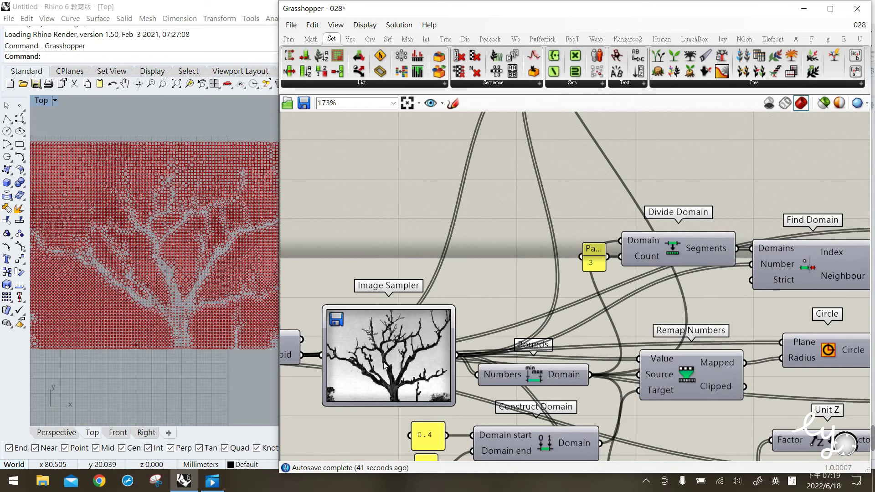
pyautogui.moveTo(679, 250); pyautogui.dragTo(528, 325, button='right')
pyautogui.moveTo(791, 224); pyautogui.dragTo(339, 353, button='right')
pyautogui.click(566, 256)
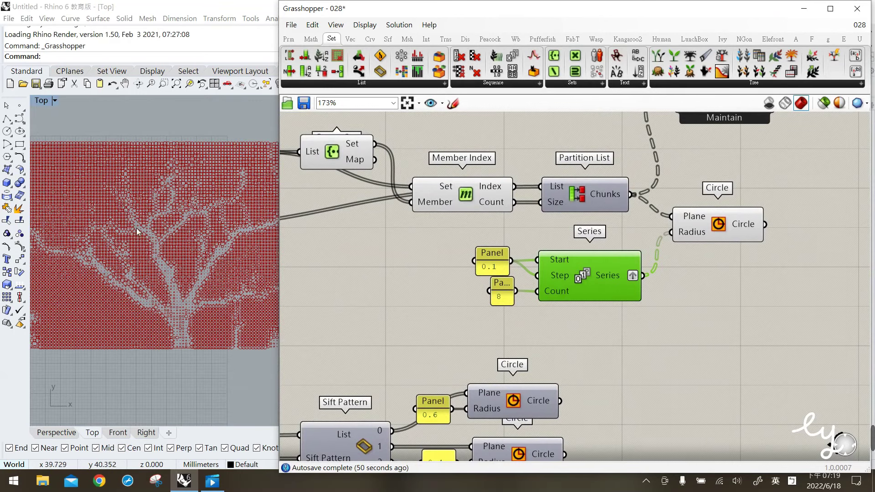
pyautogui.scroll(4, 150, 234)
pyautogui.scroll(-3, 149, 234)
pyautogui.scroll(-3, 152, 232)
pyautogui.scroll(-3, 155, 234)
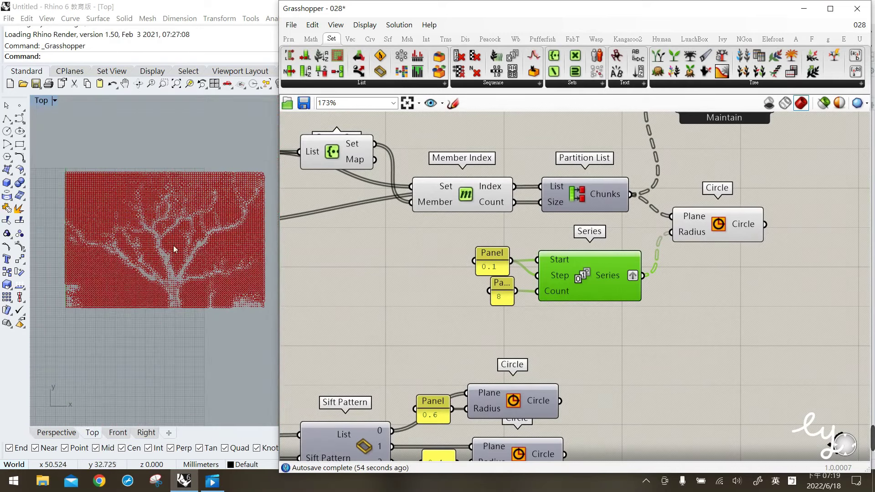
pyautogui.click(547, 303)
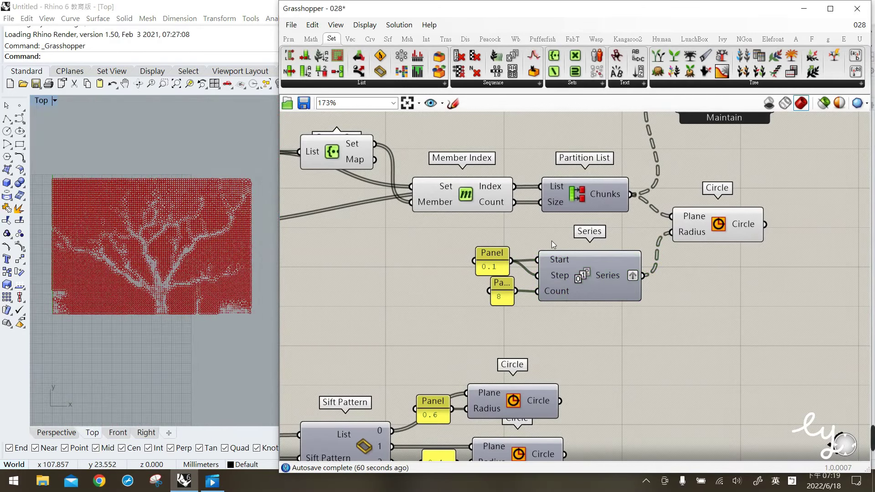
pyautogui.moveTo(561, 261)
pyautogui.moveTo(560, 276)
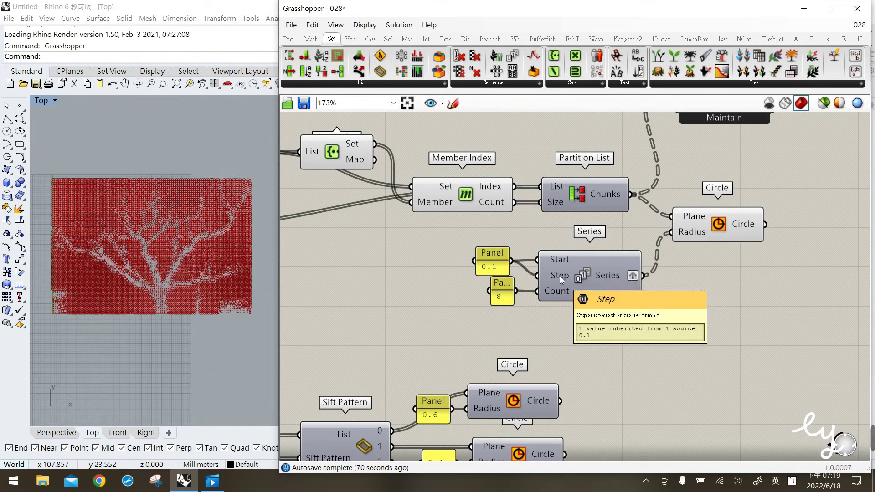
pyautogui.moveTo(612, 278)
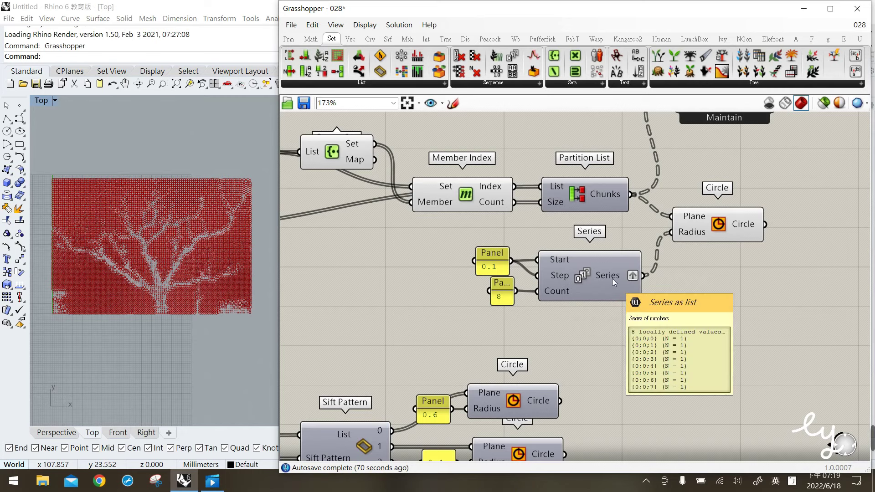
# - Reverse the Series output so radii run from 0.8 down to 0.1
pyautogui.click(614, 274)
pyautogui.rightClick(611, 275)
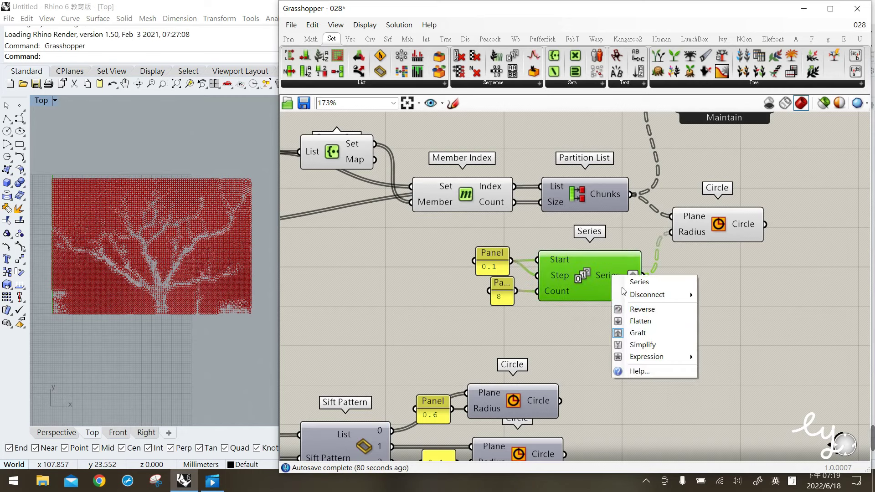
pyautogui.click(633, 310)
pyautogui.click(596, 338)
pyautogui.click(721, 223)
pyautogui.click(731, 248)
pyautogui.scroll(1, 159, 251)
pyautogui.scroll(1, 149, 268)
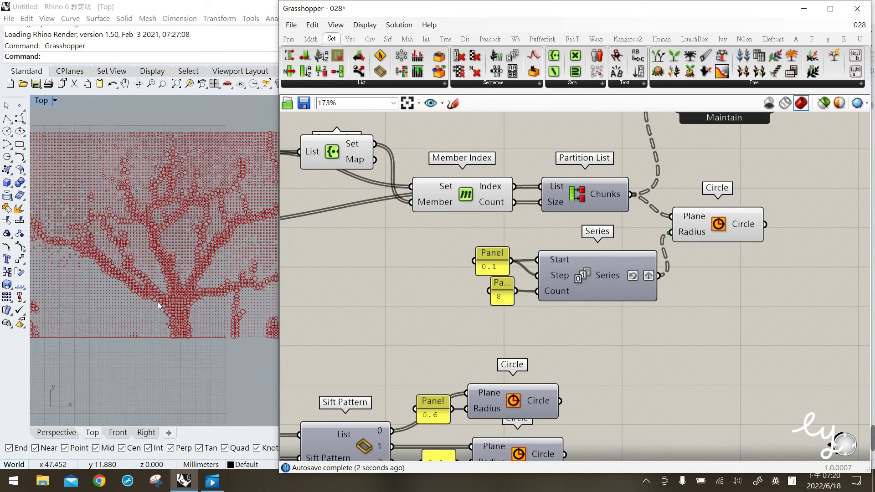